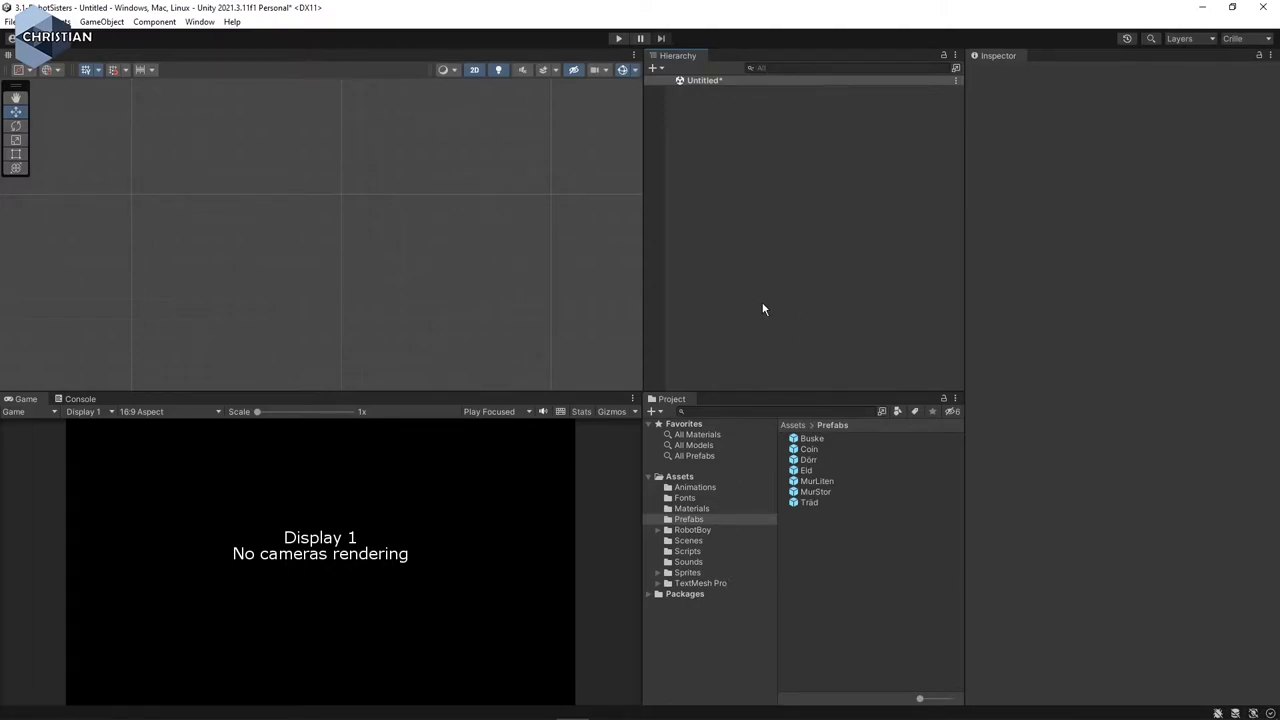
Save the untitled scene in the Scenes folder under the name Level2
key(ctrl+s)
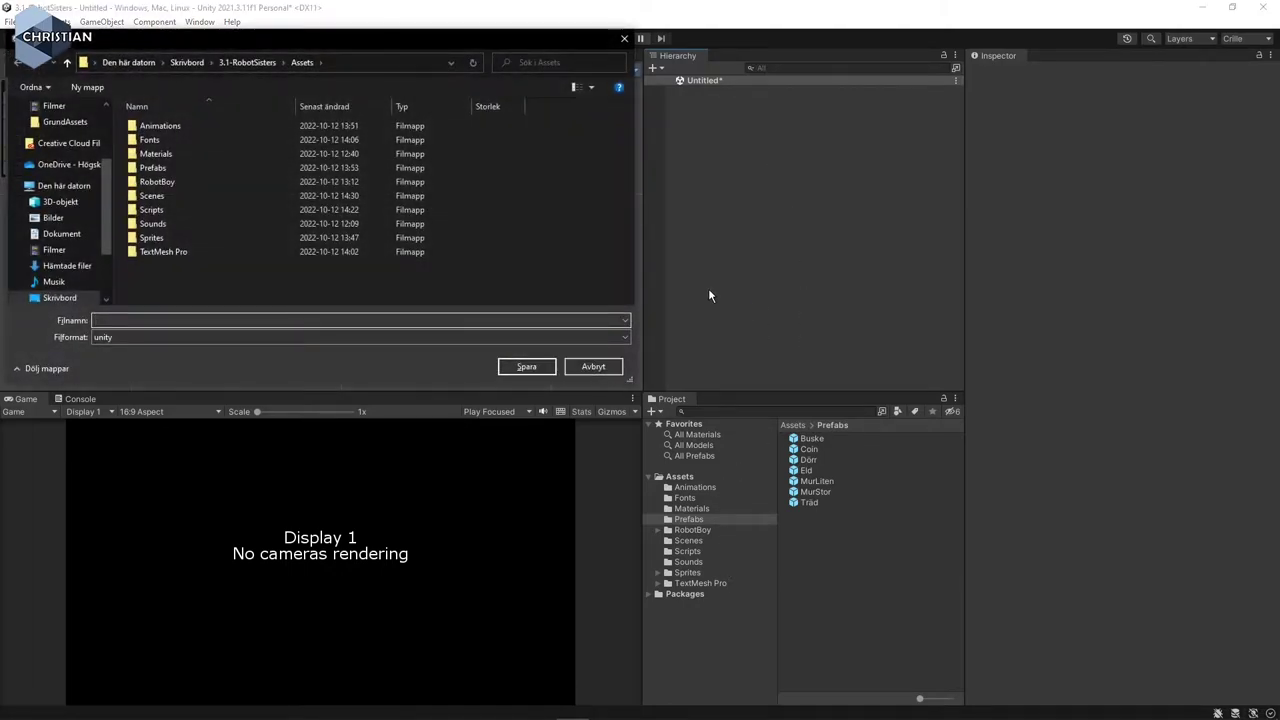
double_click(160, 195)
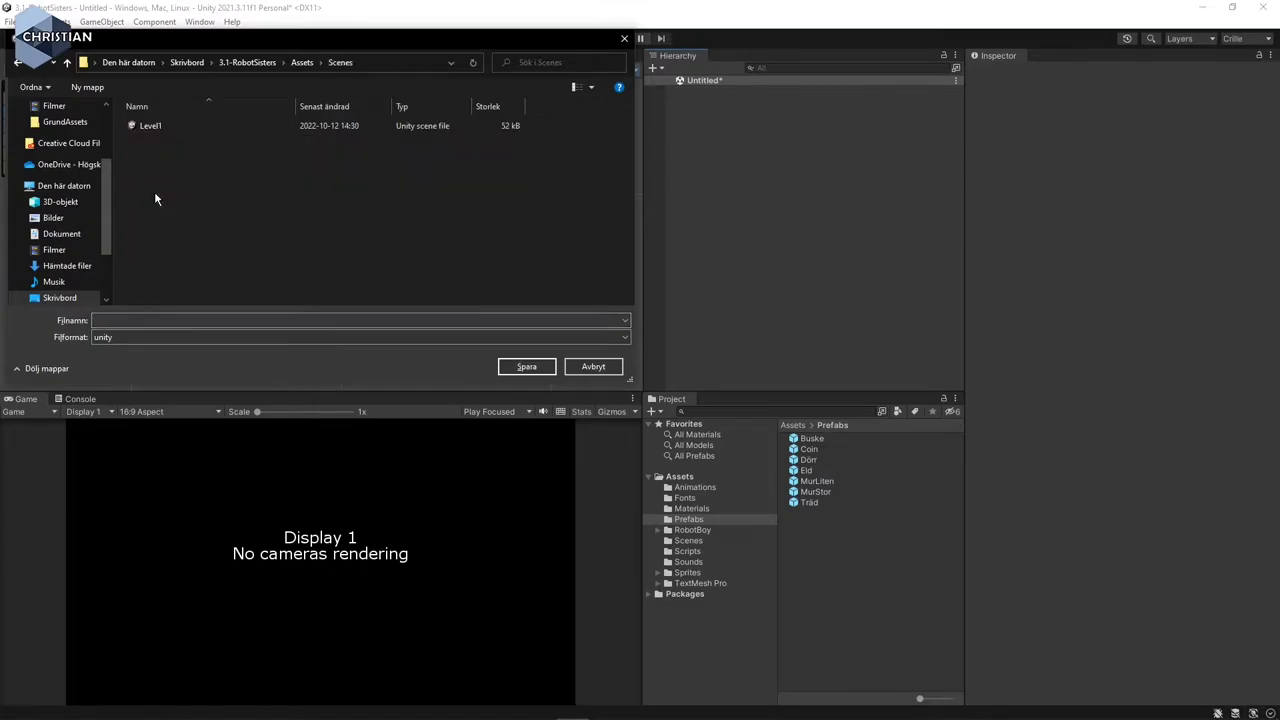
click(154, 126)
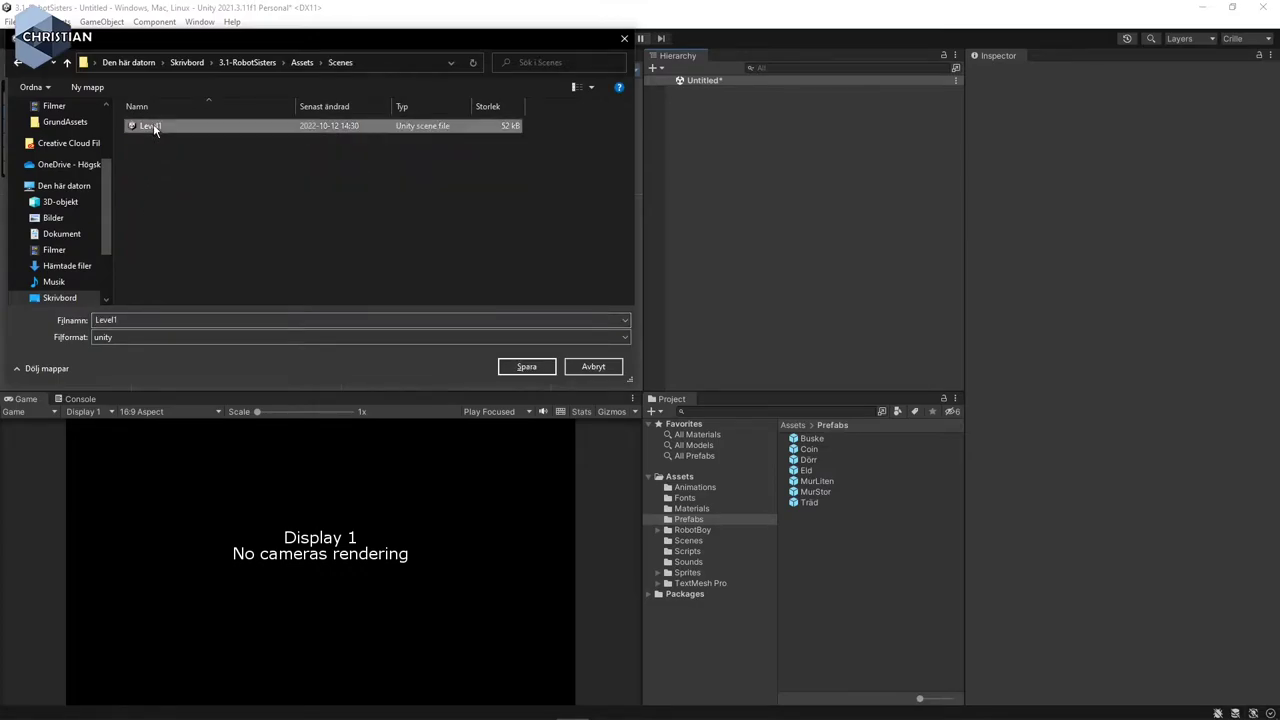
double_click(133, 319)
key(BackSpace)
text(2)
key(Return)
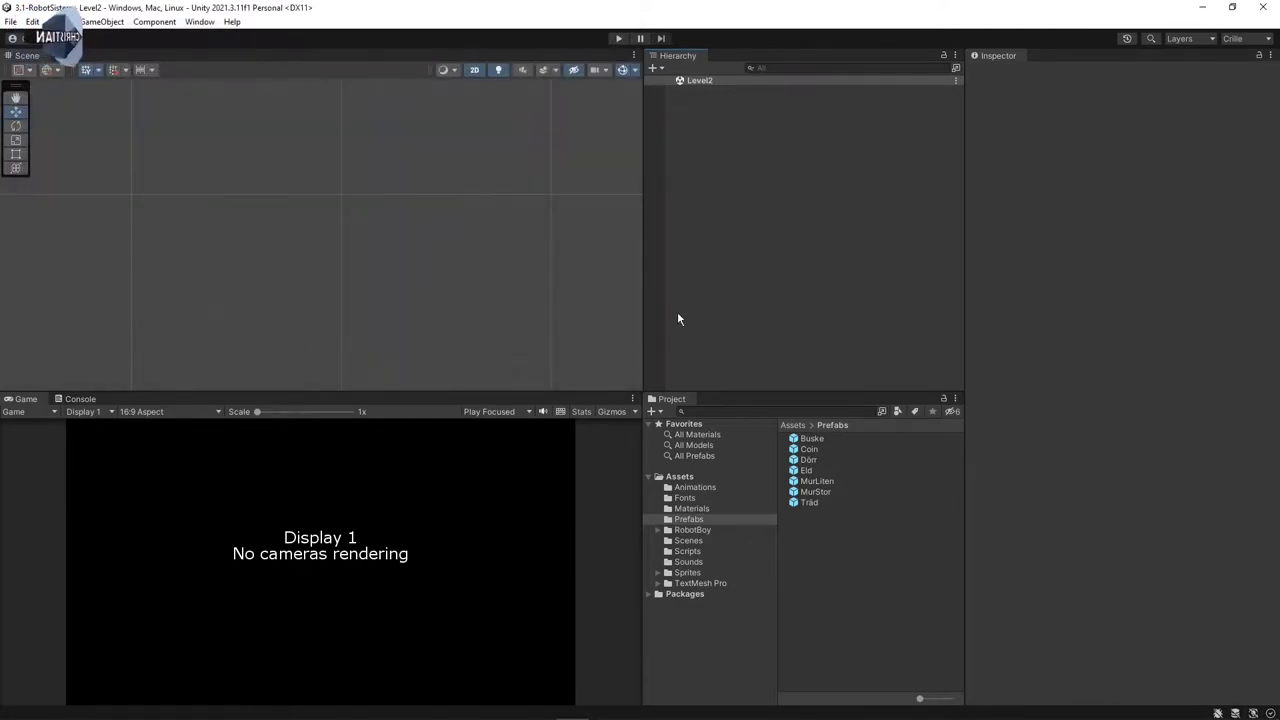
Open the Level1 scene from the Scenes folder and copy all its objects, from Main Camera through Mina Eld
click(705, 541)
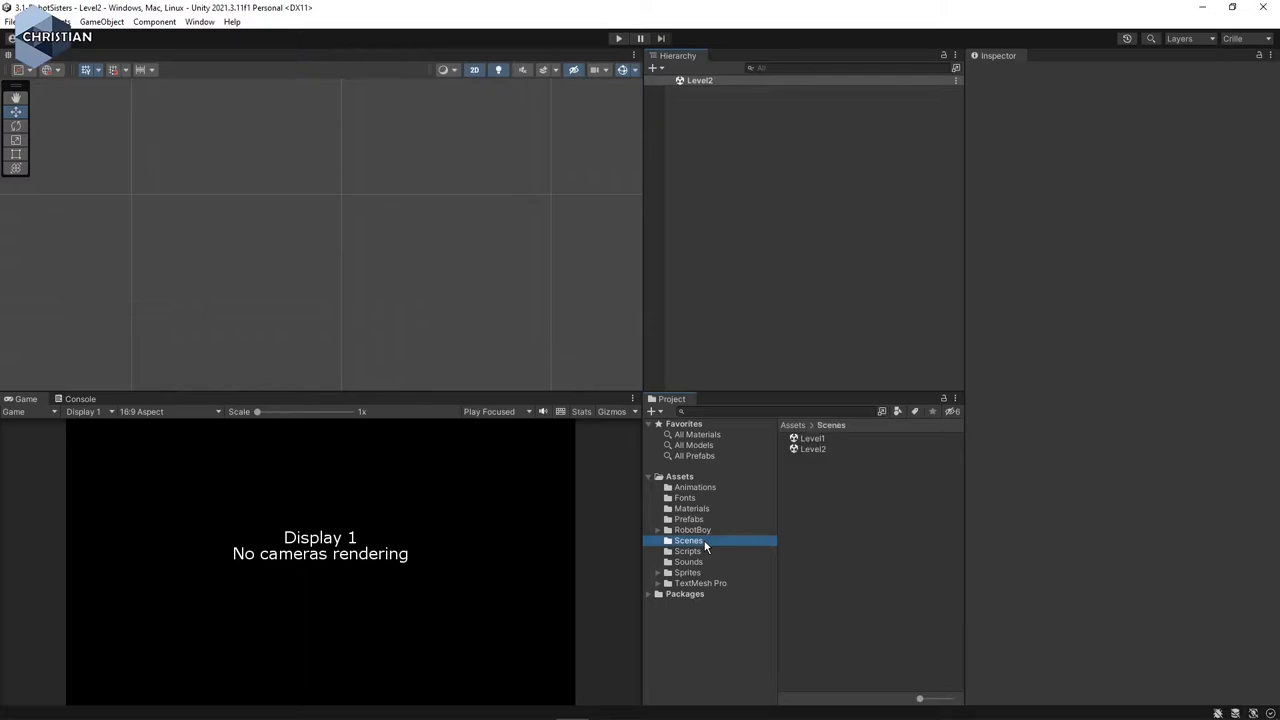
double_click(811, 439)
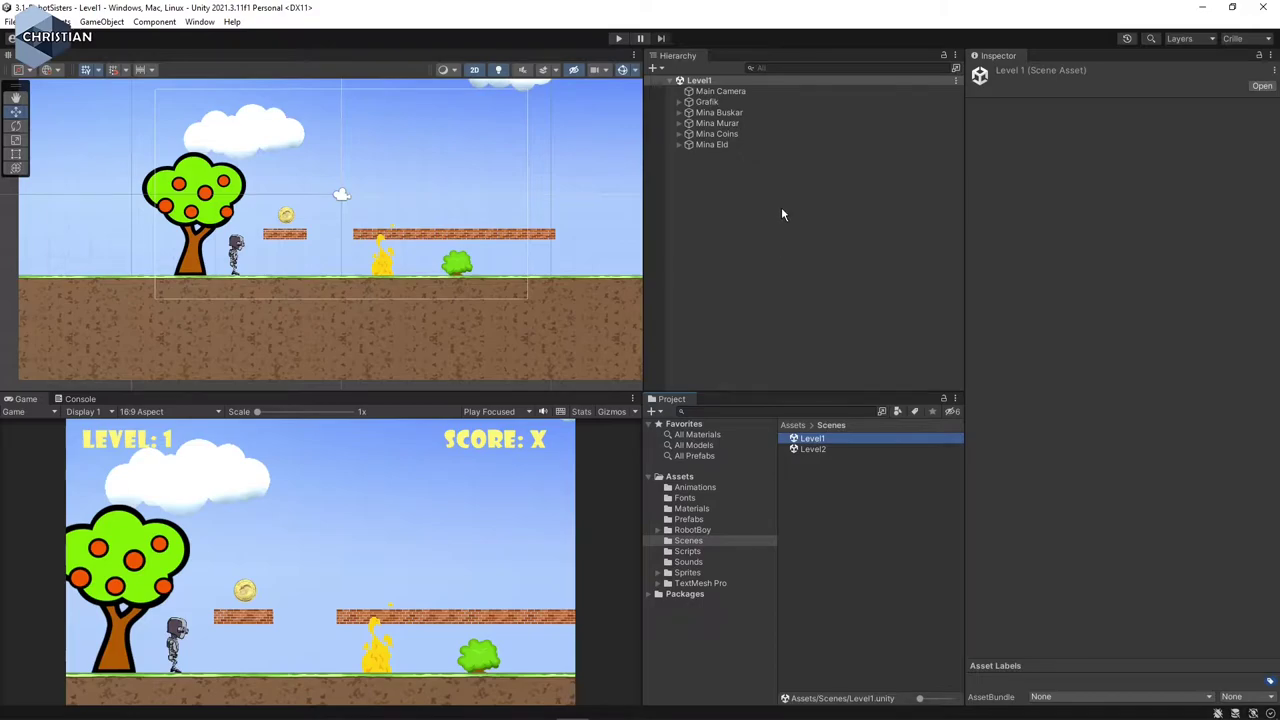
click(759, 196)
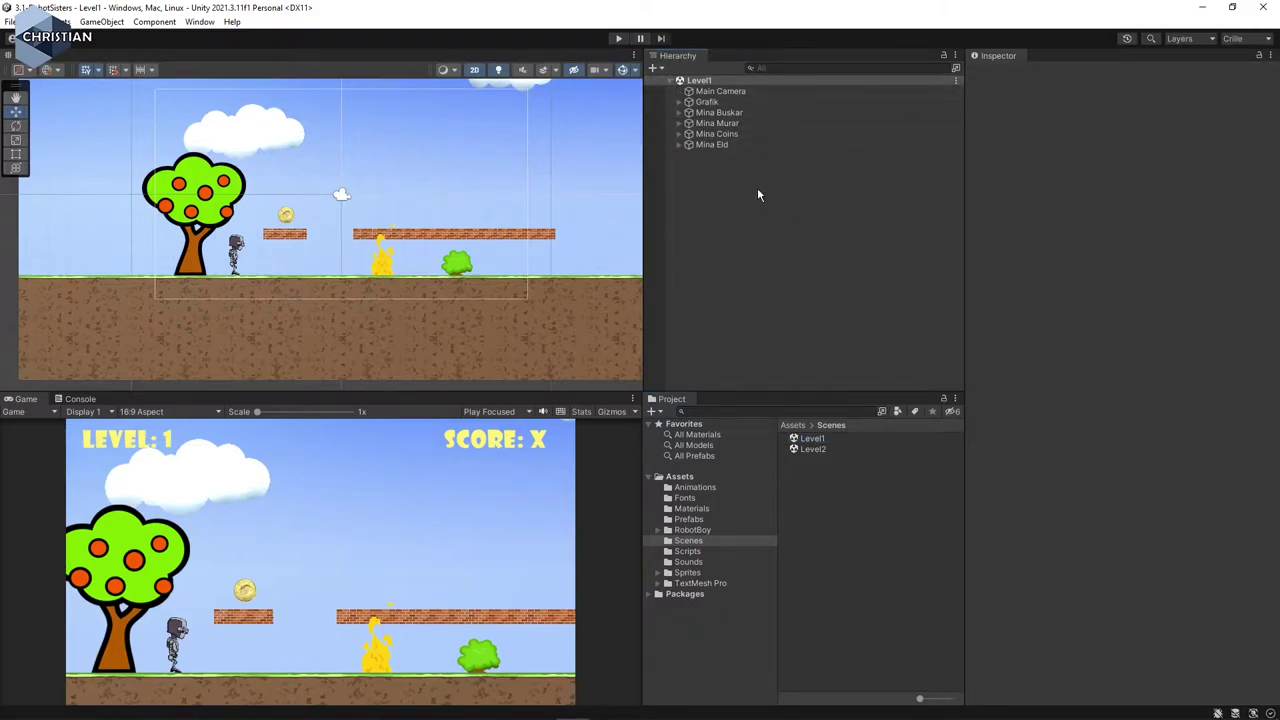
key(ctrl+a)
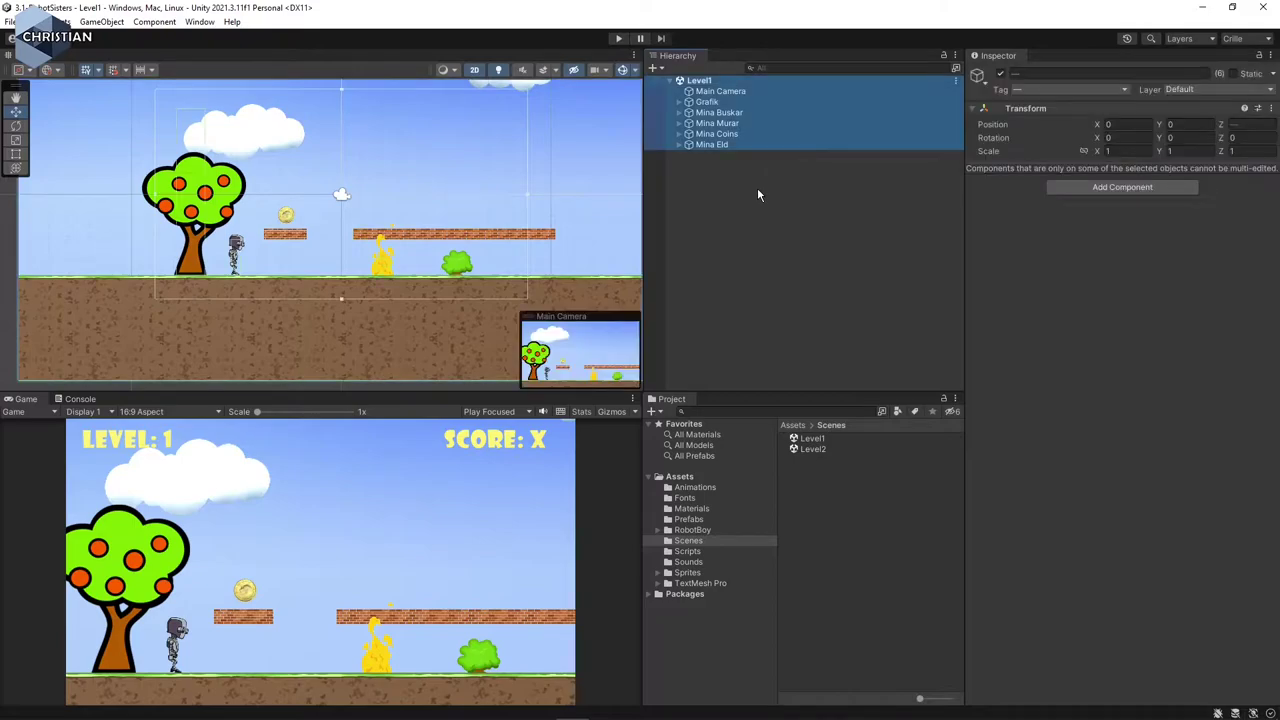
click(705, 81)
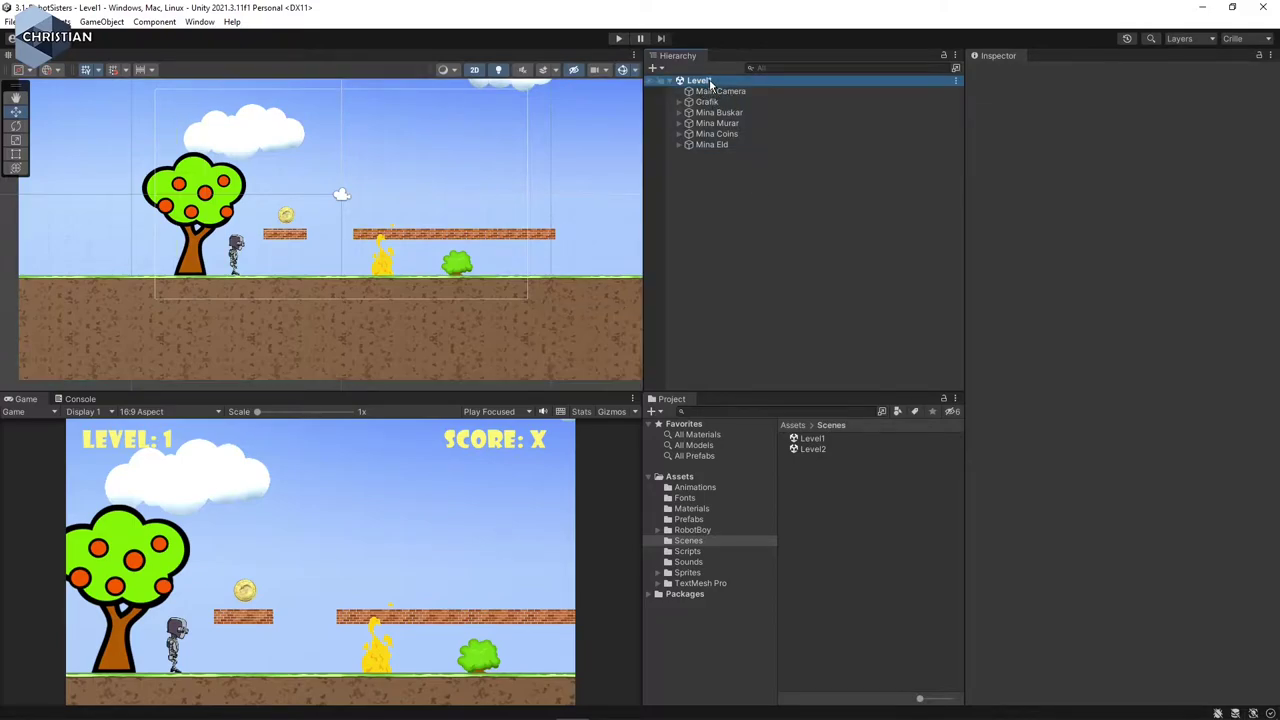
click(723, 91)
shift+click(731, 146)
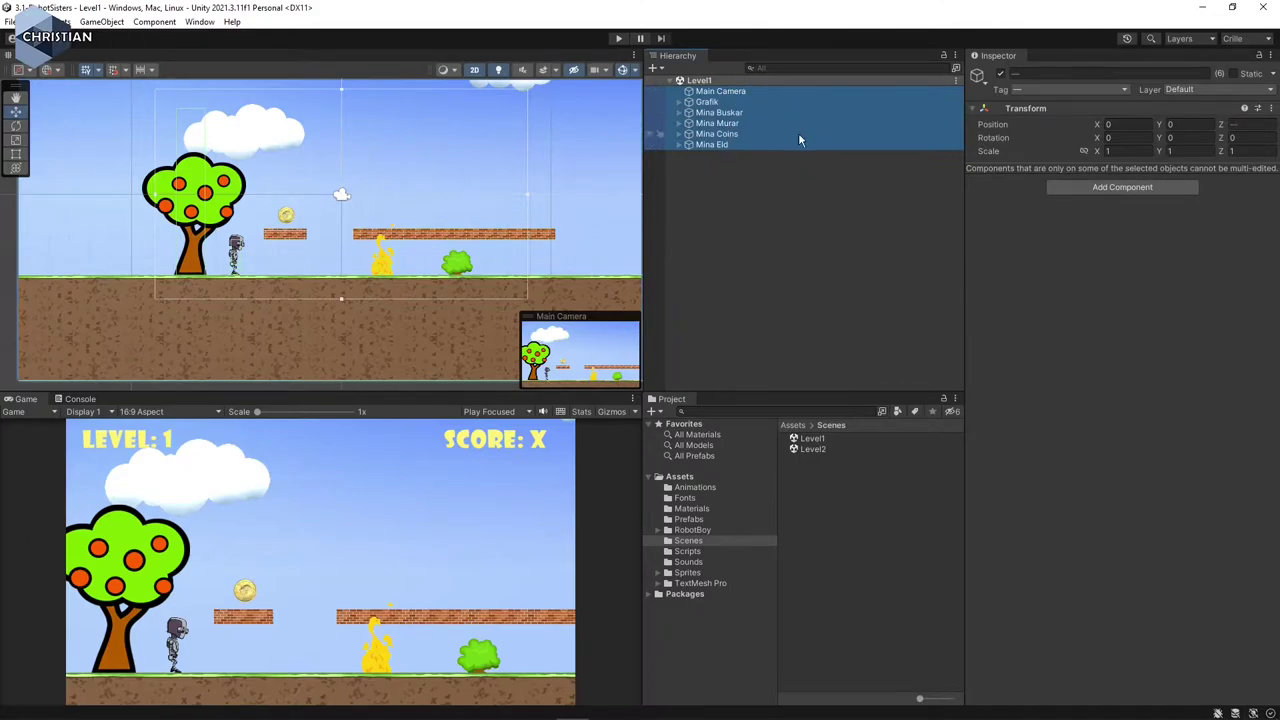
right_click(726, 121)
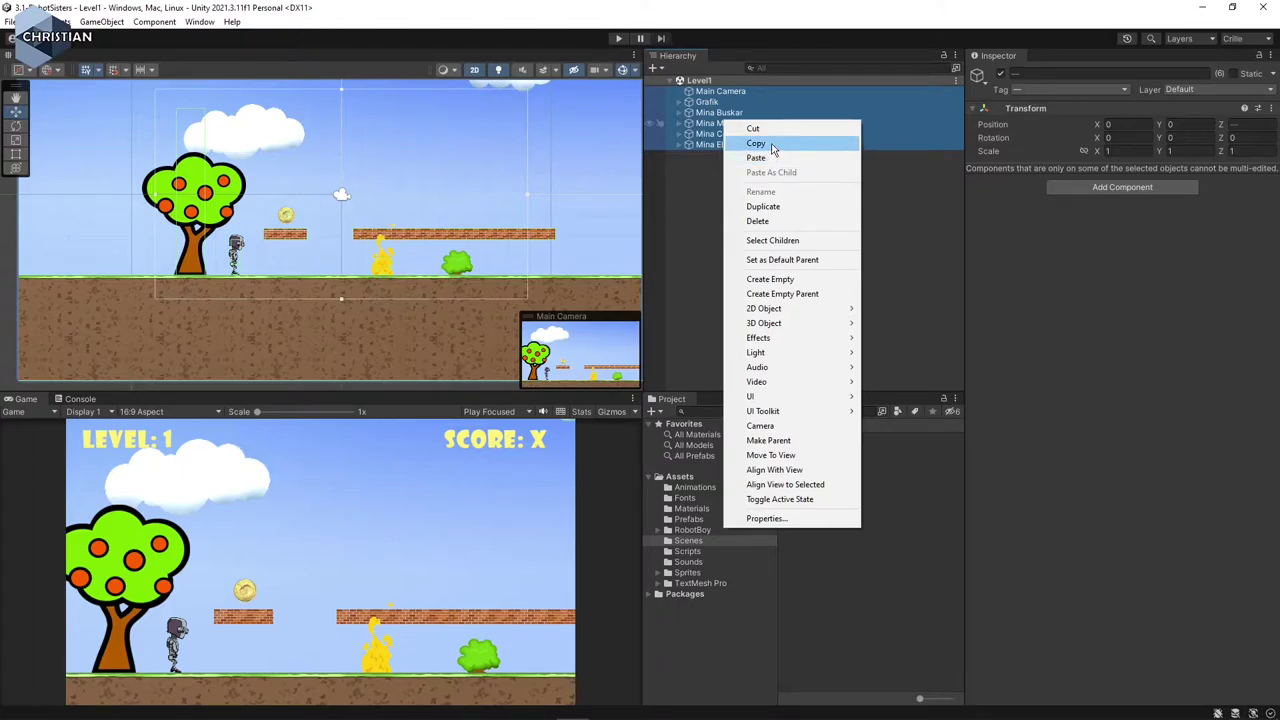
click(757, 144)
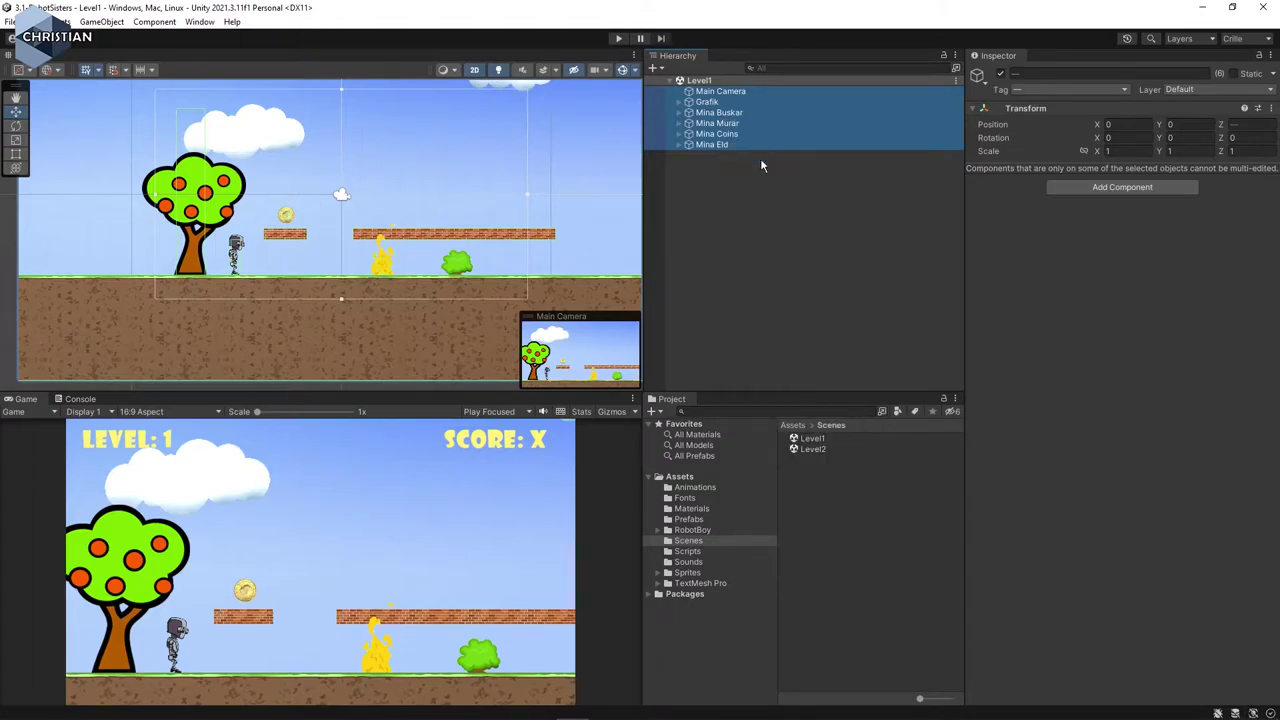
Paste the copied Level1 objects into the empty Level2 scene and save it
double_click(818, 449)
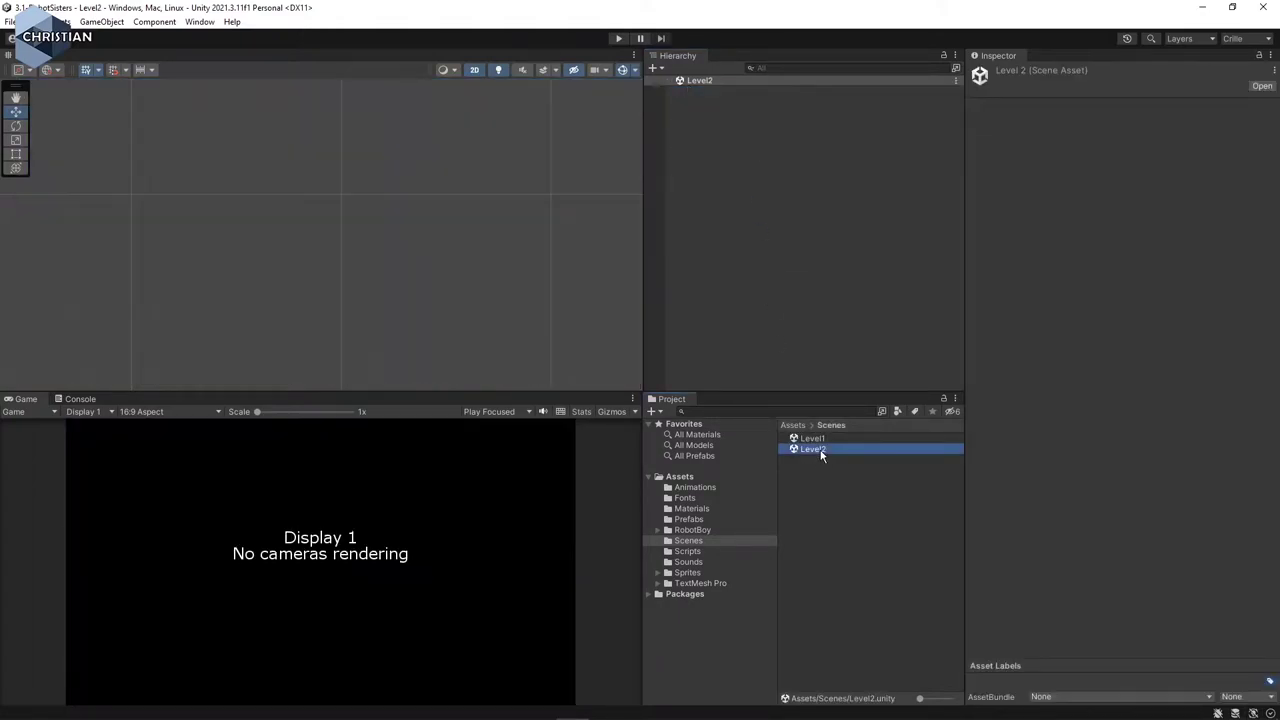
right_click(751, 205)
click(782, 241)
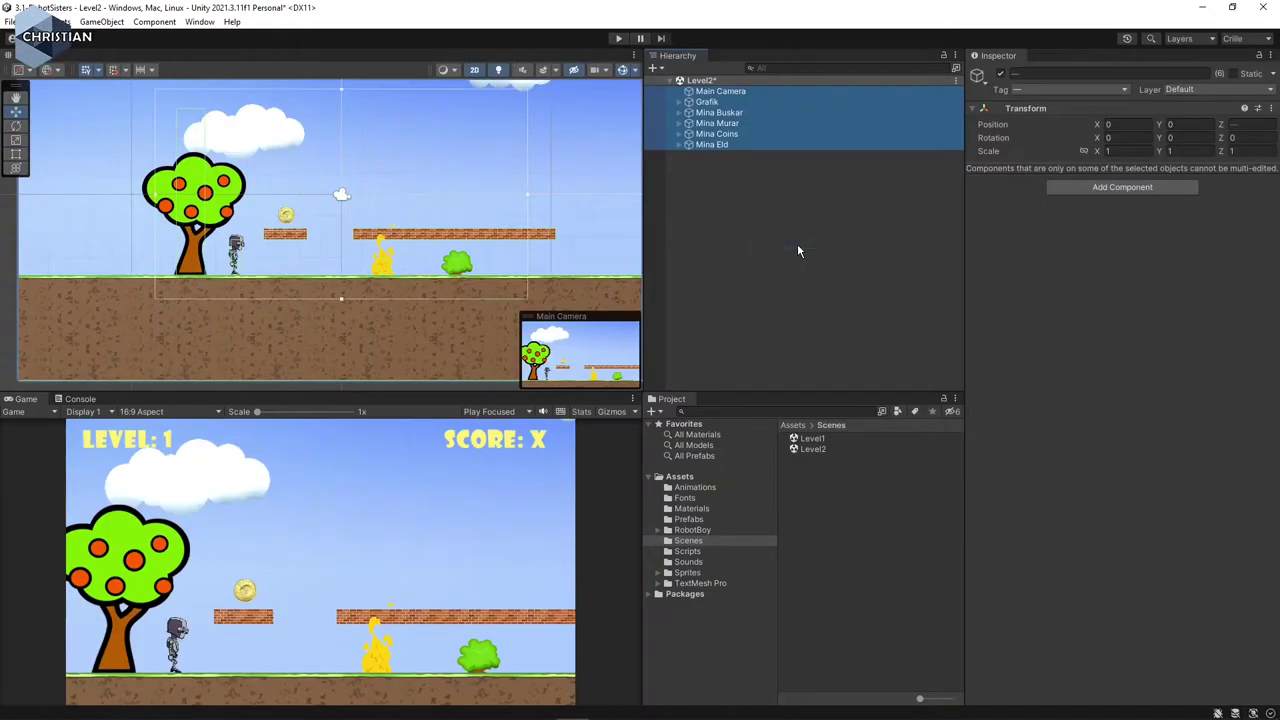
click(770, 260)
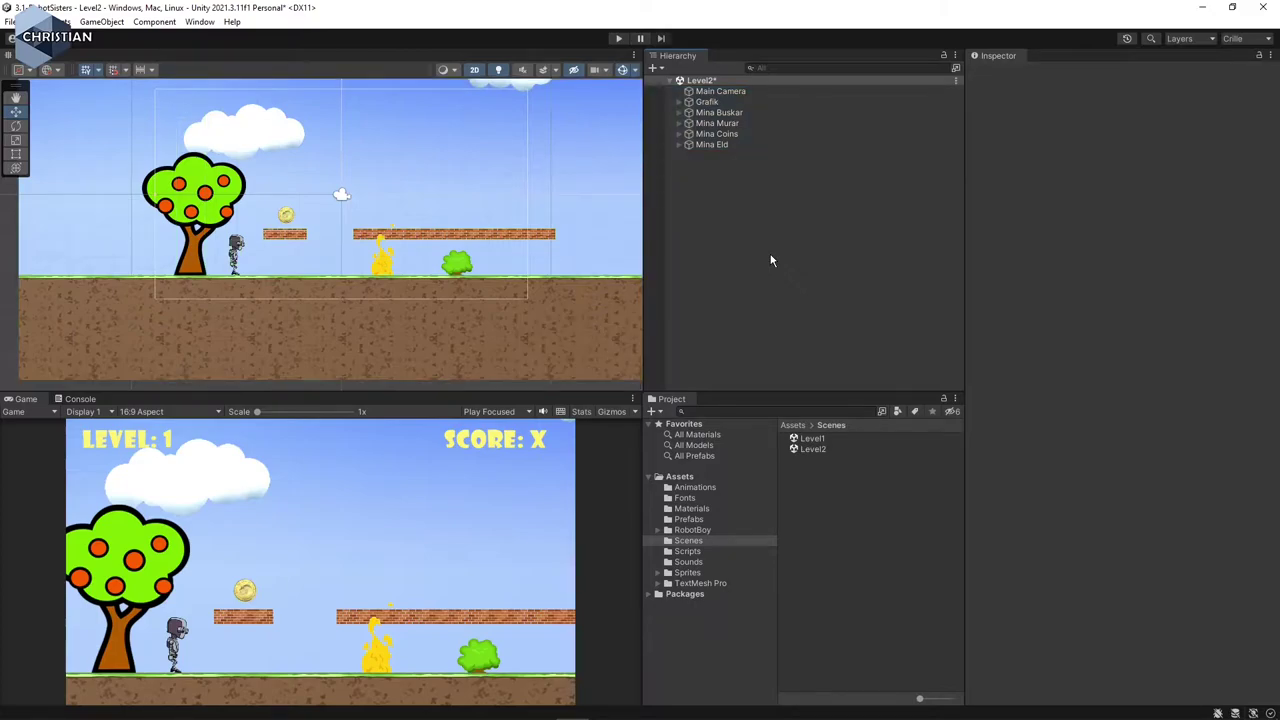
key(ctrl+s)
In the Level2 scene, change the text of LevelText under Grafik's Canvas to "Level: 2"
click(812, 439)
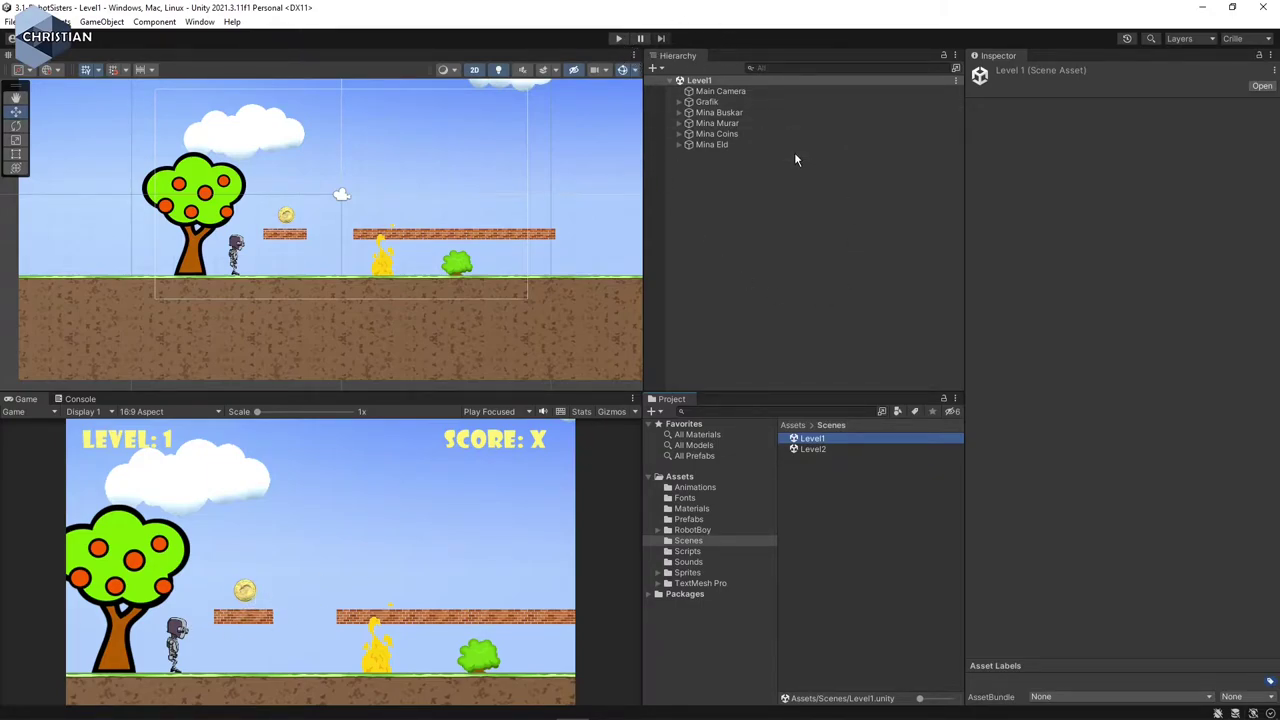
click(812, 449)
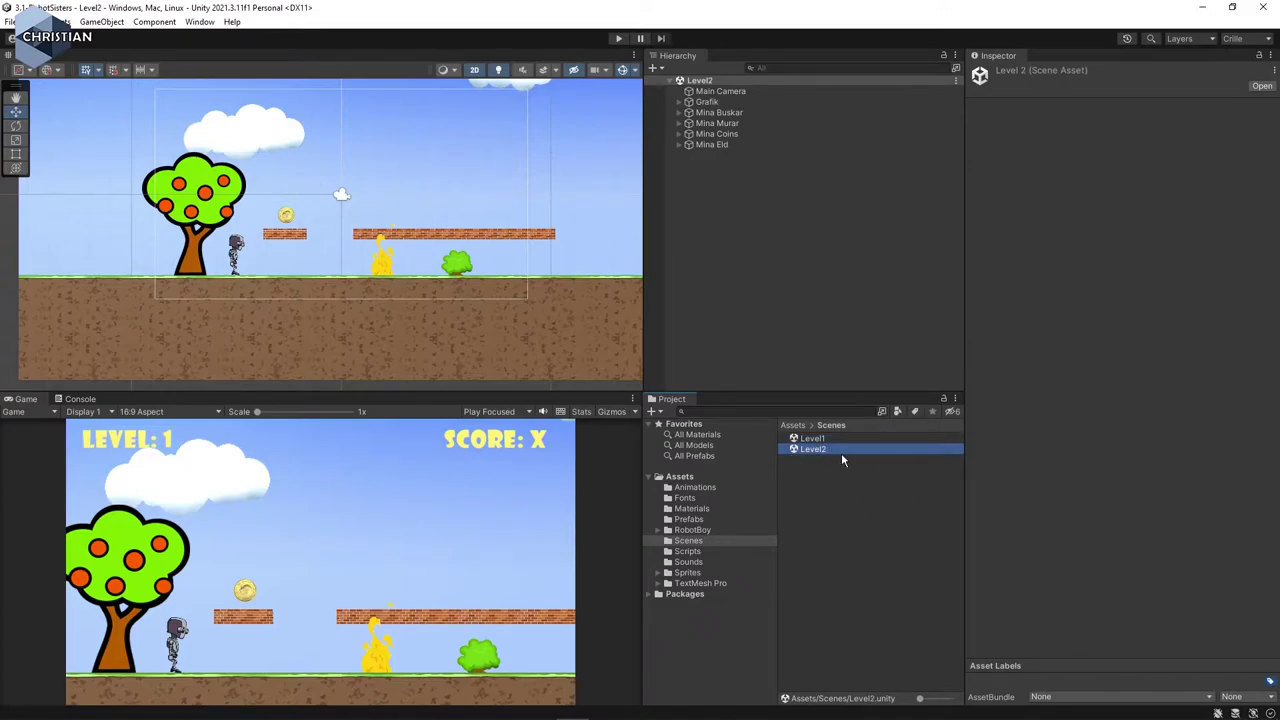
click(679, 102)
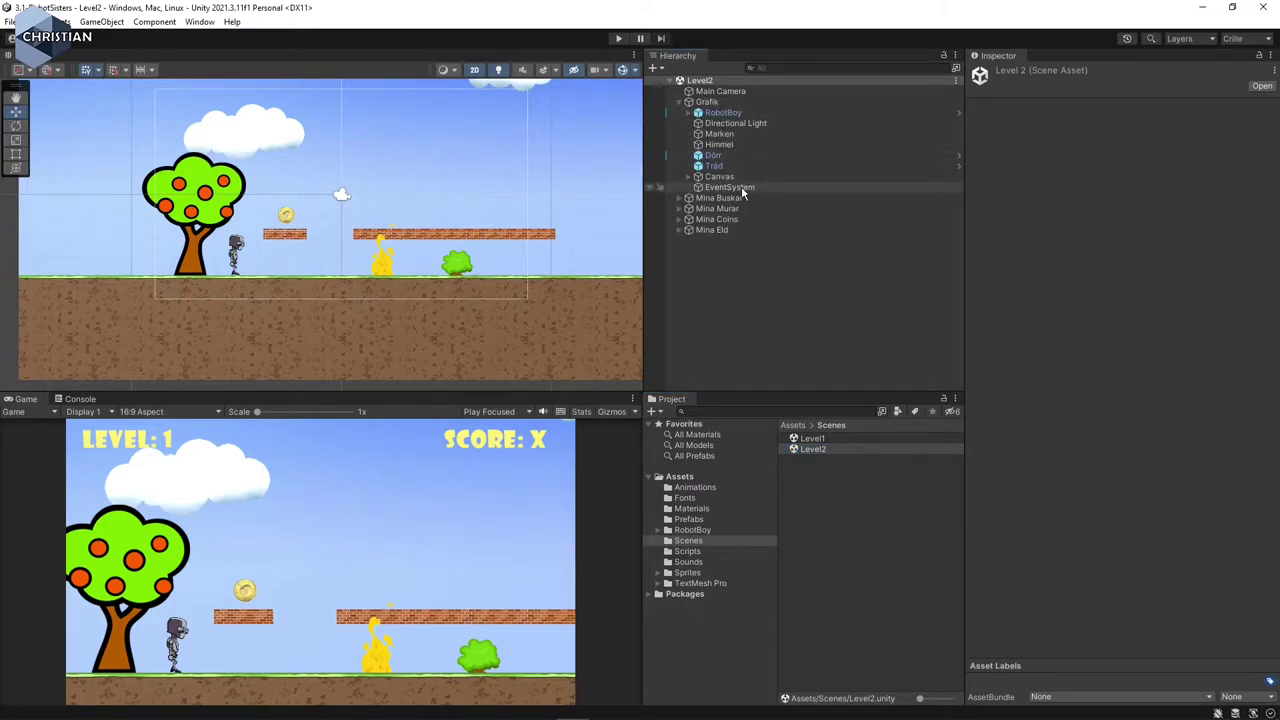
click(689, 176)
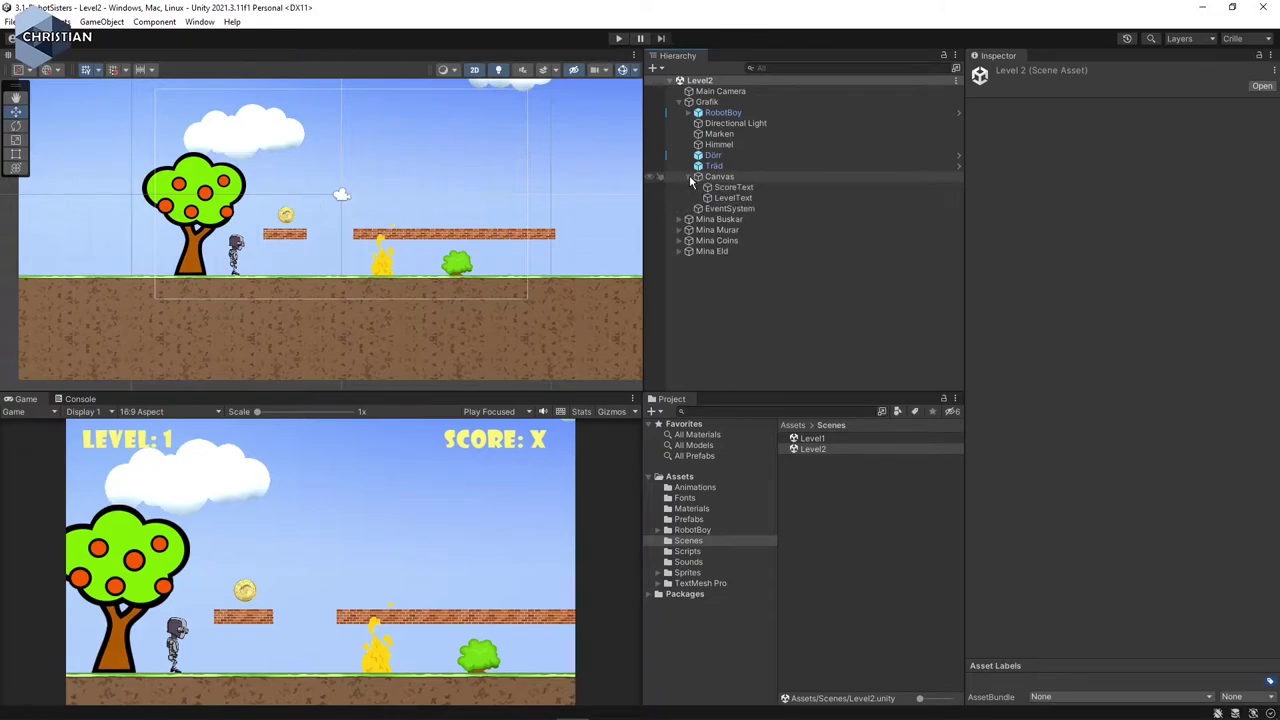
click(741, 197)
click(1010, 326)
click(1016, 326)
key(BackSpace)
text(2)
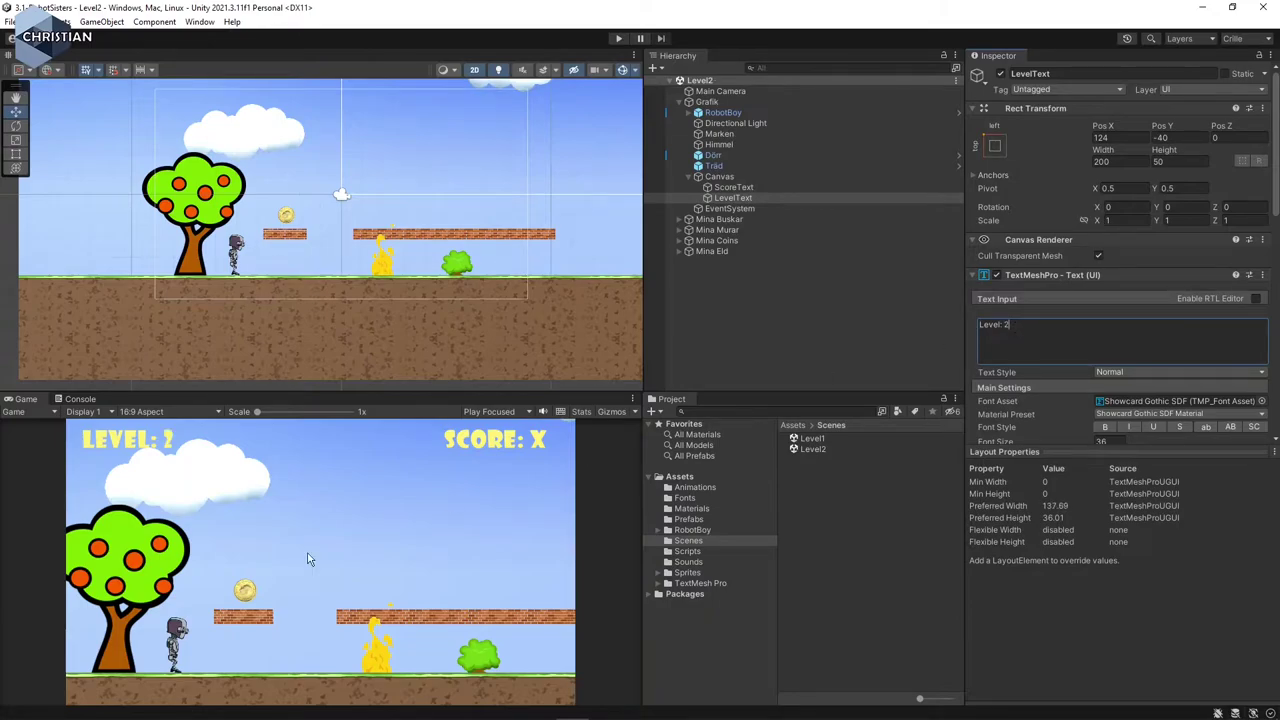
click(850, 251)
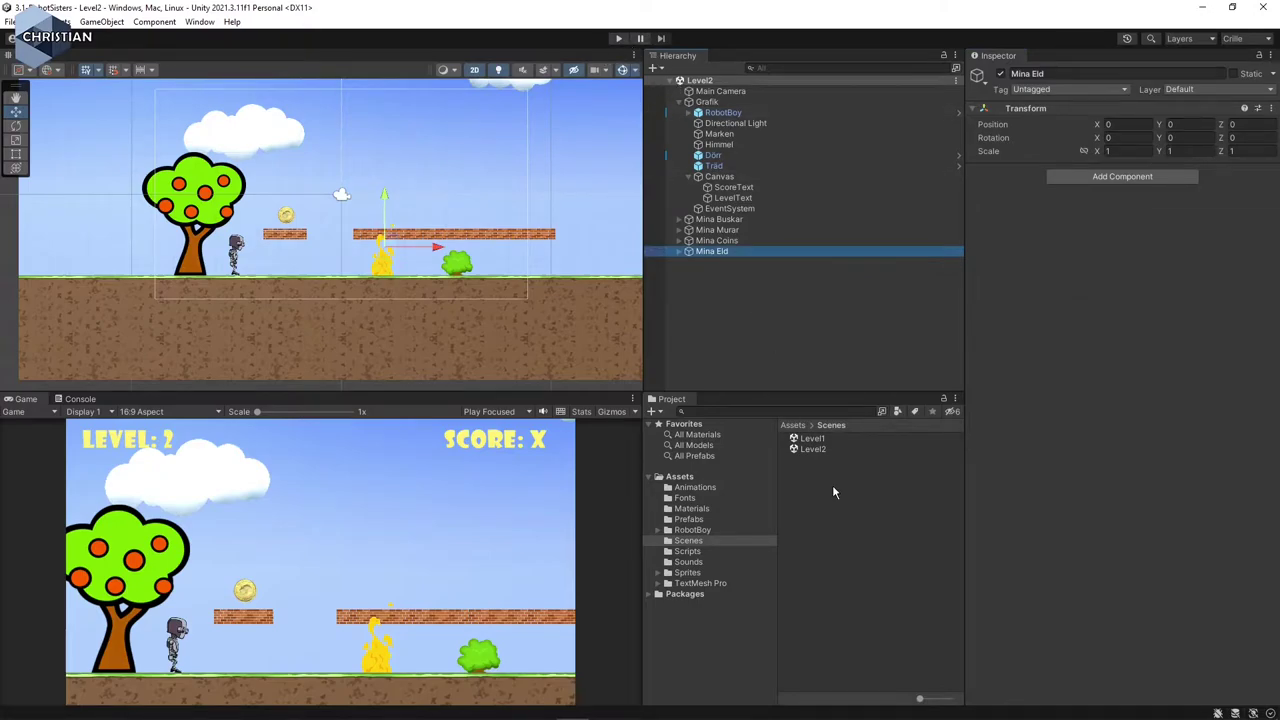
Play-test the Level1 scene by running and jumping the robot past the door, and examine whether the level change works
double_click(808, 438)
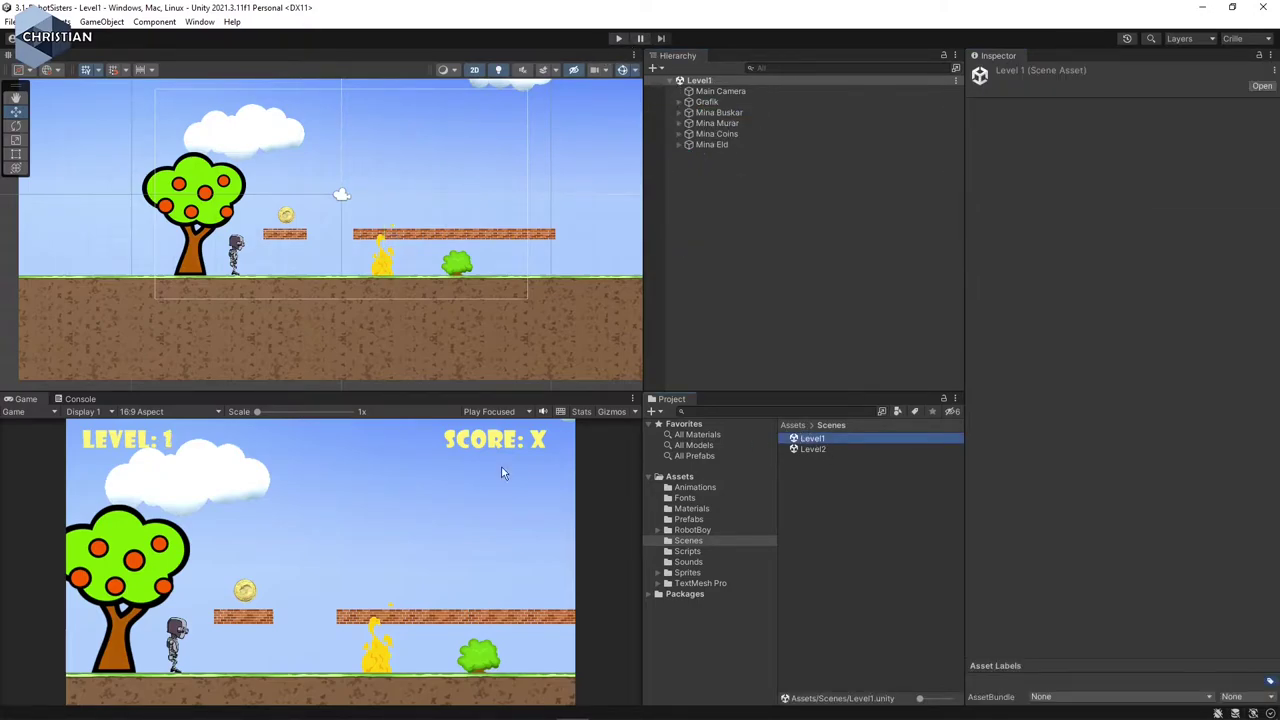
click(618, 38)
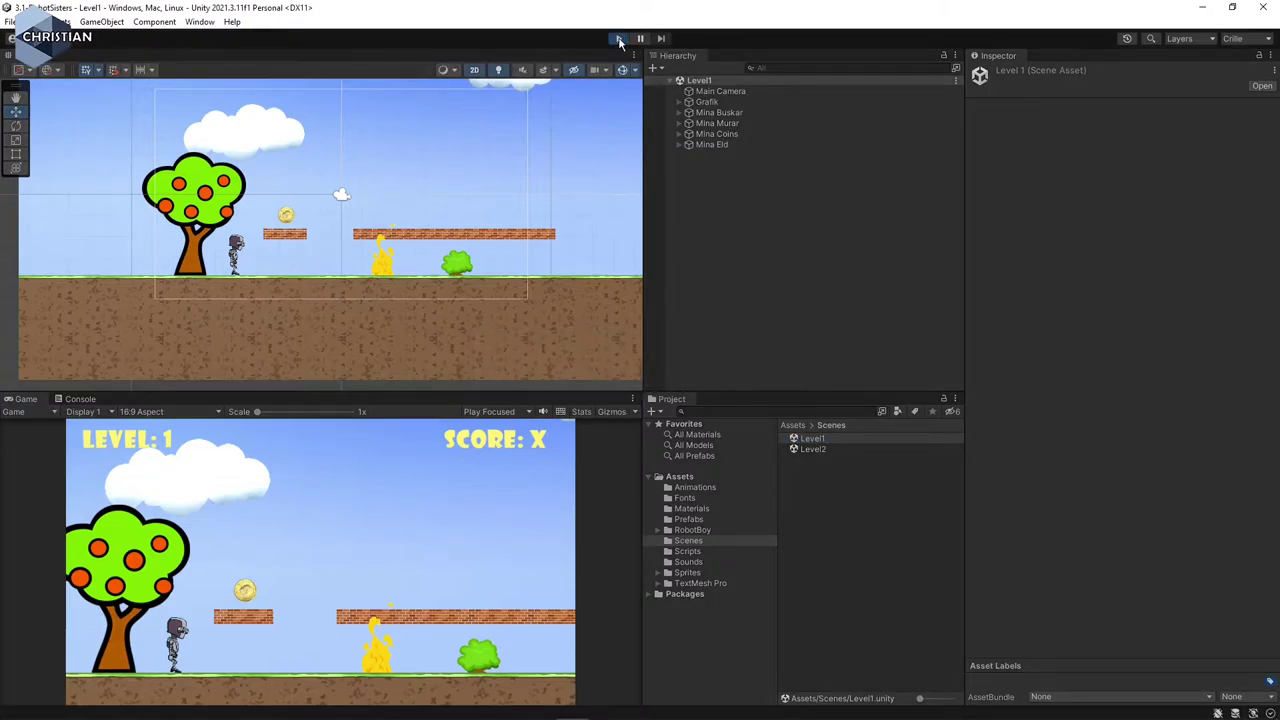
key(Right)
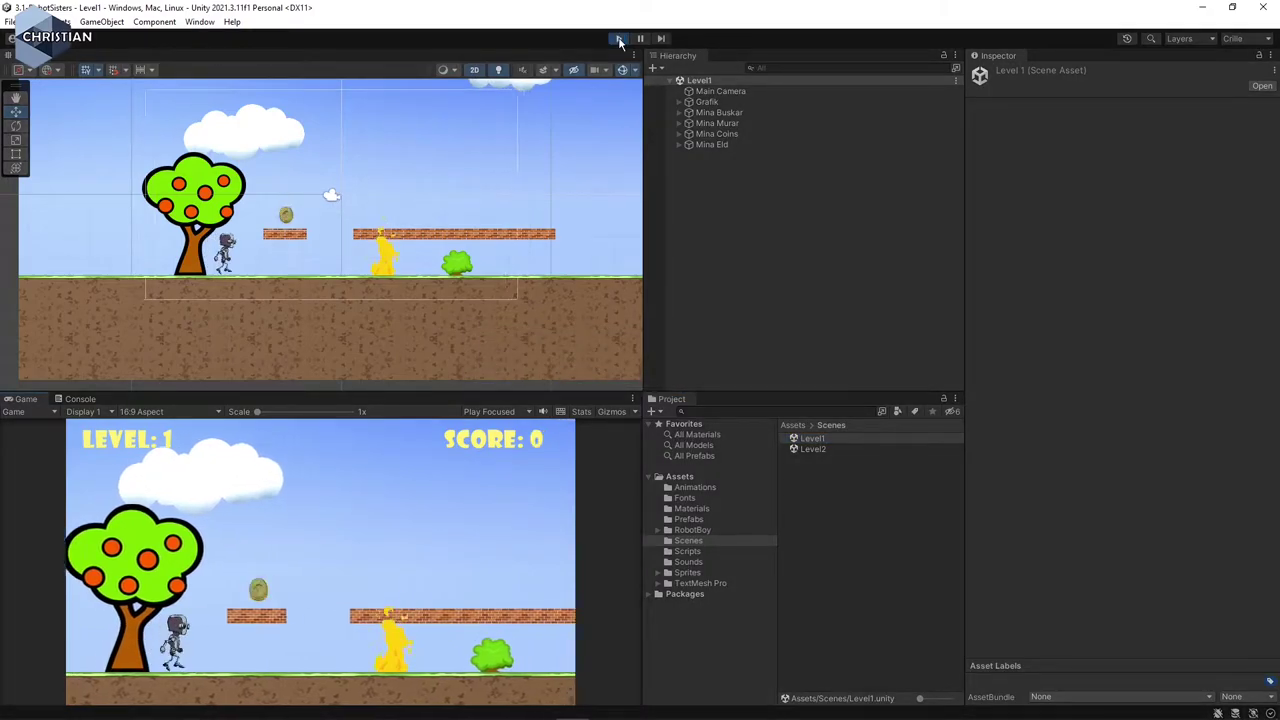
key(space)
key(space)
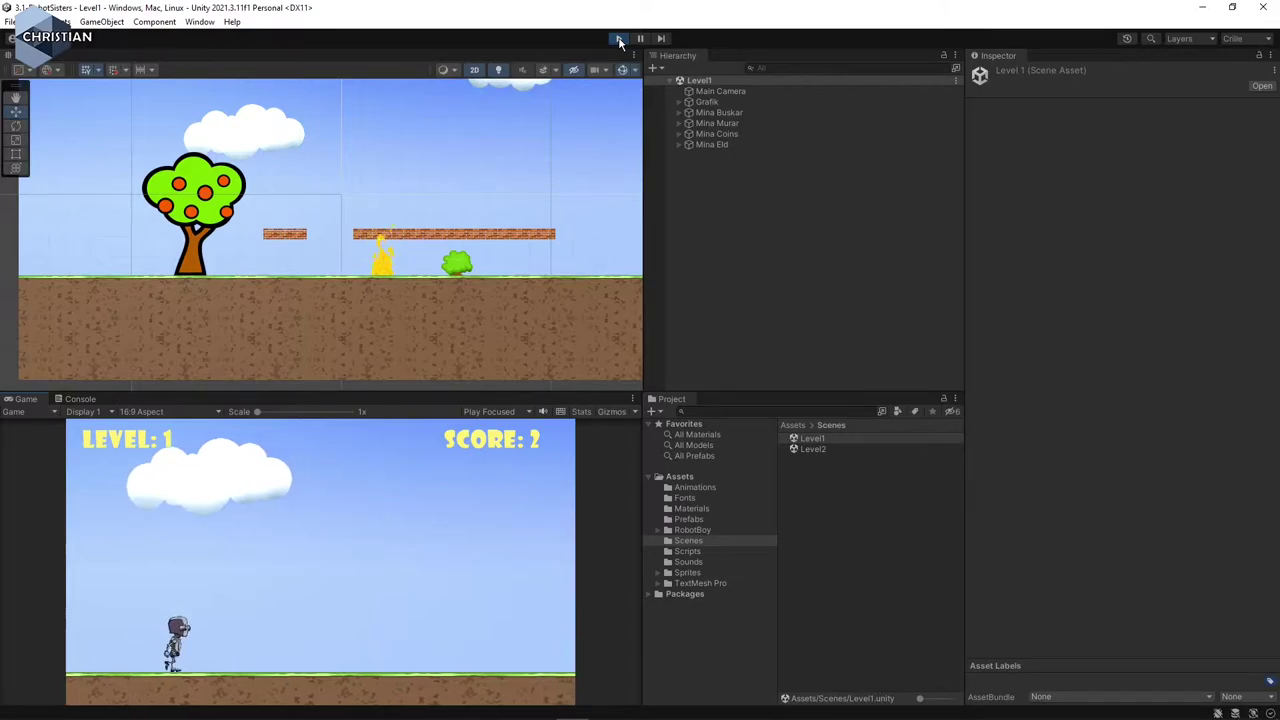
key(space)
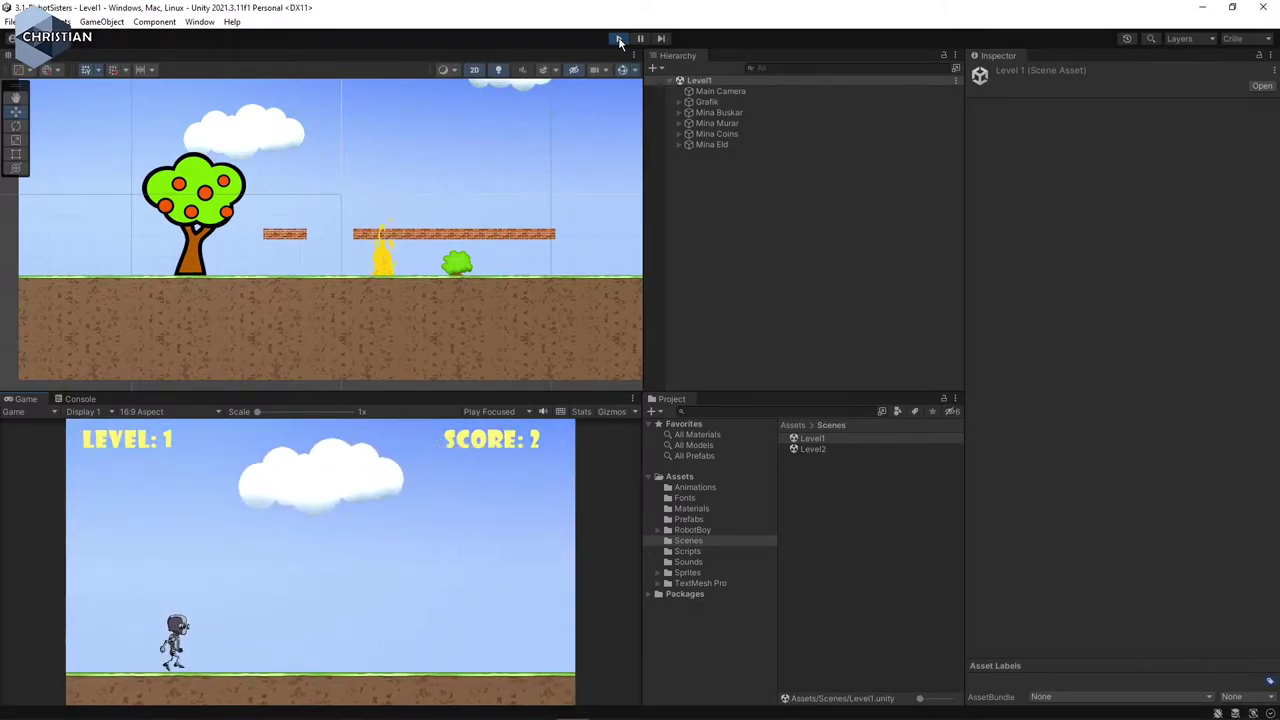
key(space)
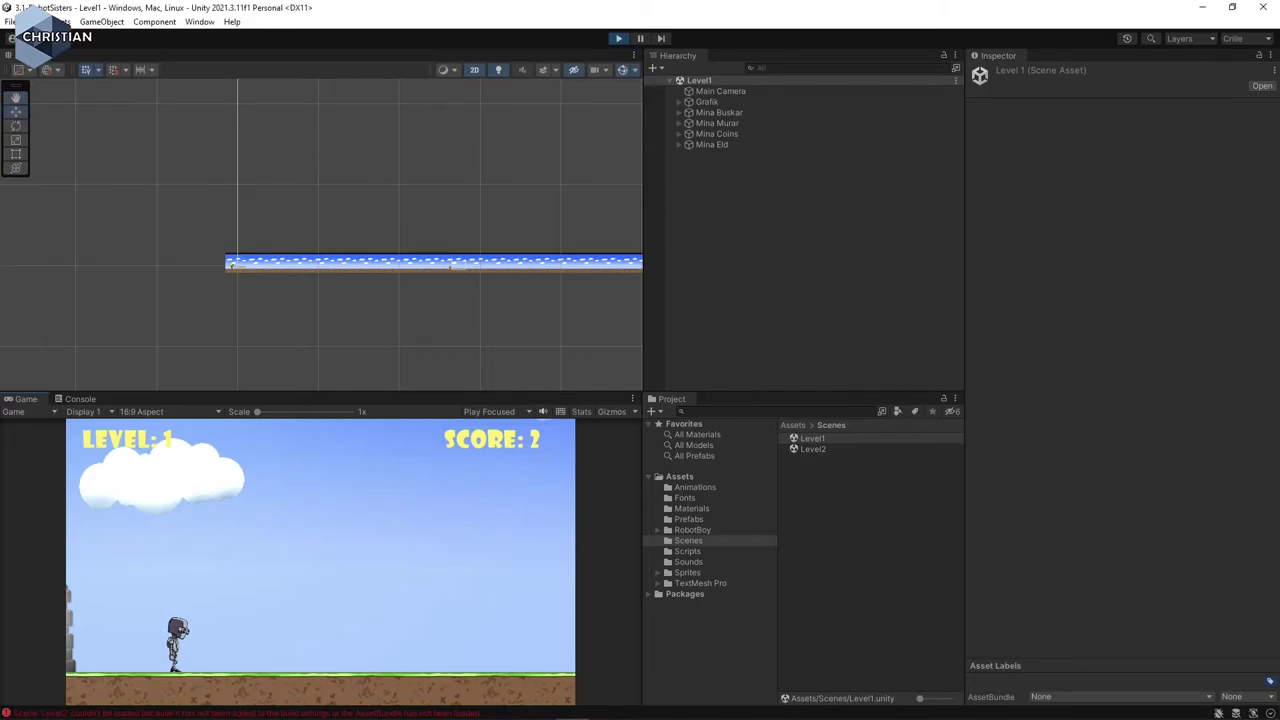
click(901, 357)
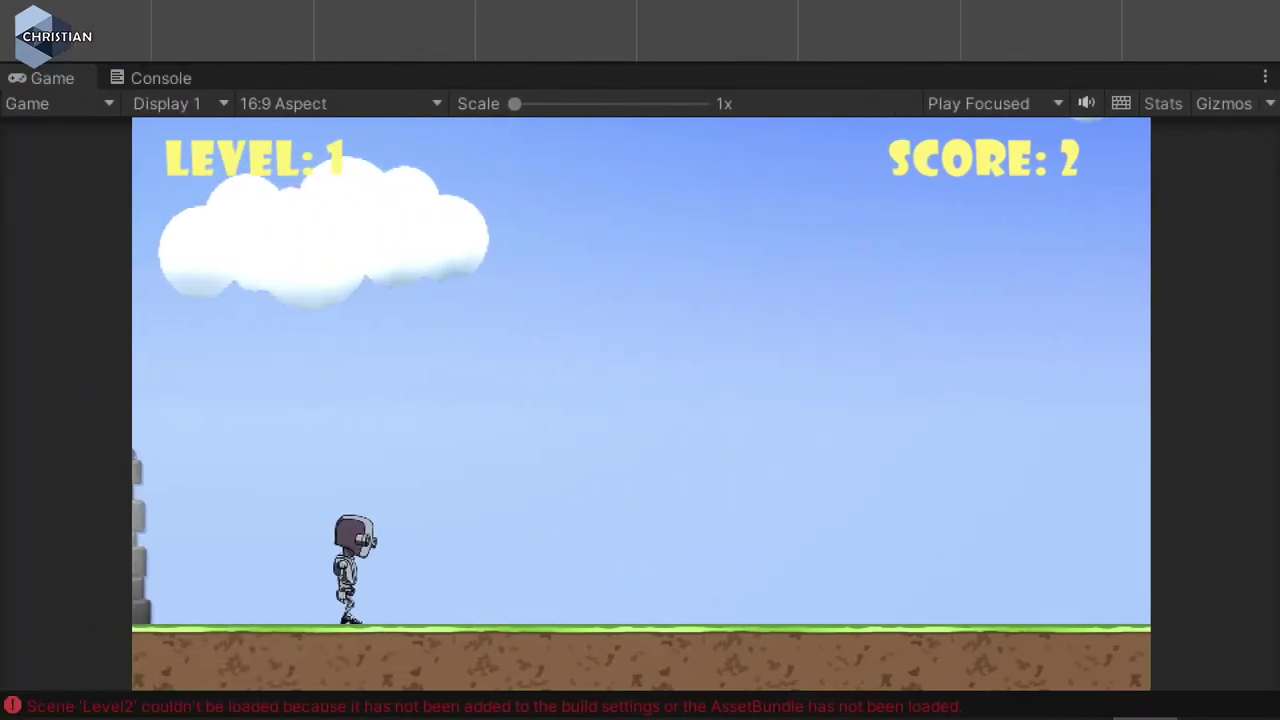
drag(88, 691, 156, 689)
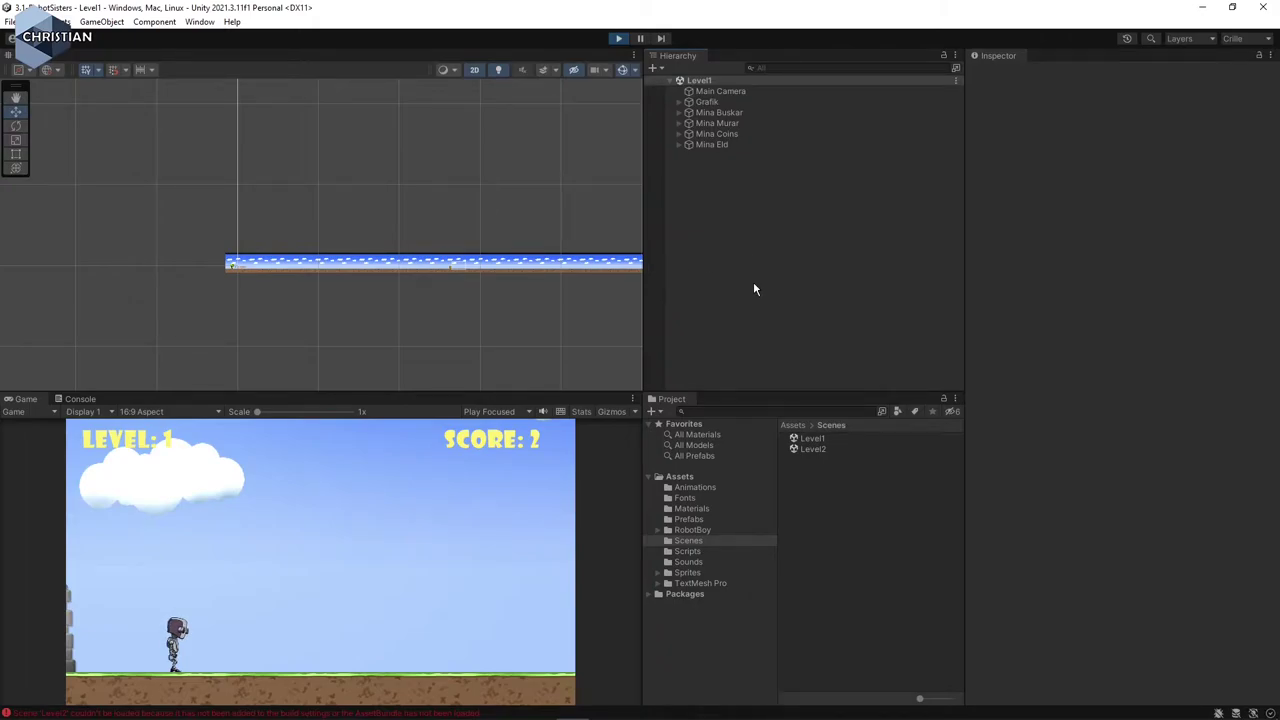
Open the Level2 scene and add it to the scenes included in the build settings
double_click(822, 448)
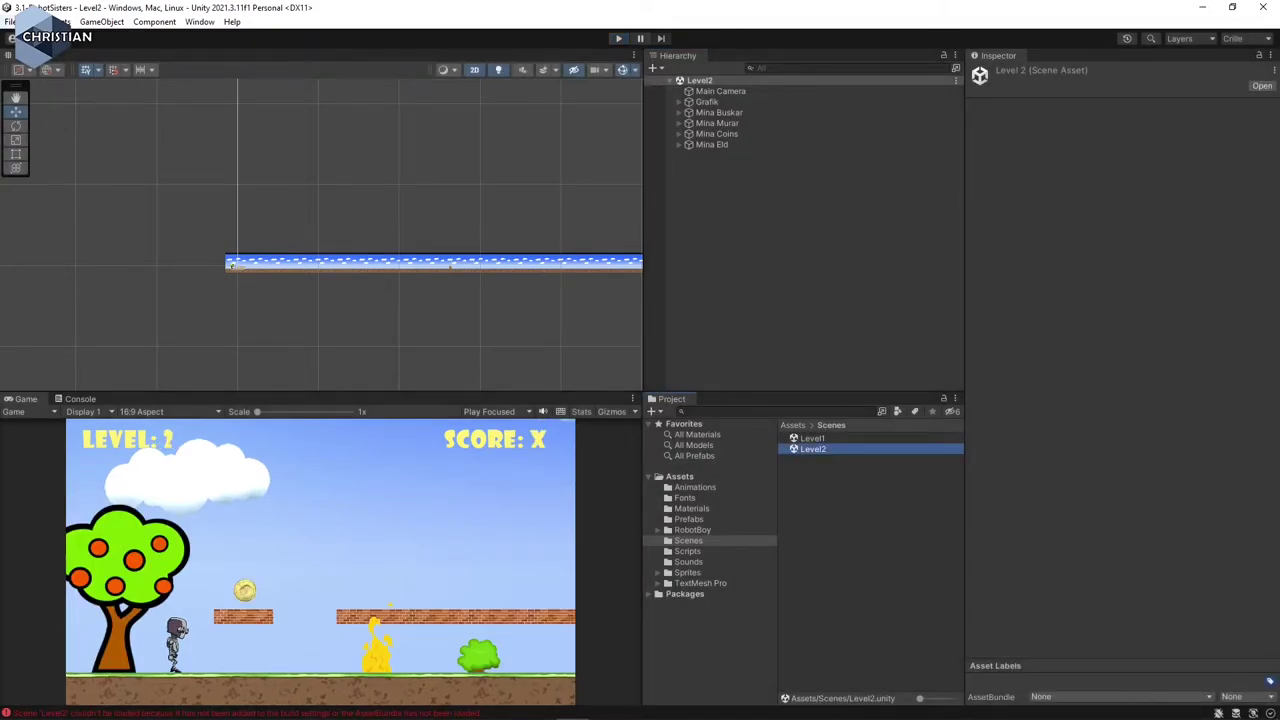
click(9, 21)
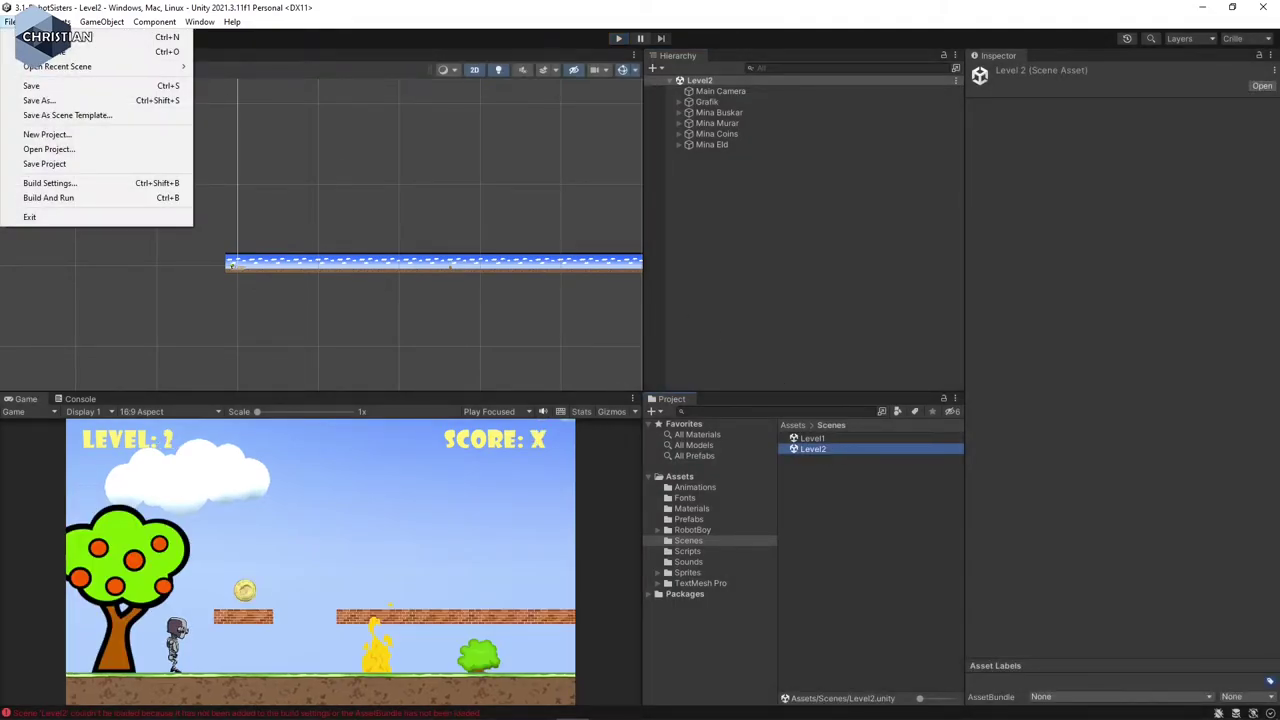
click(101, 186)
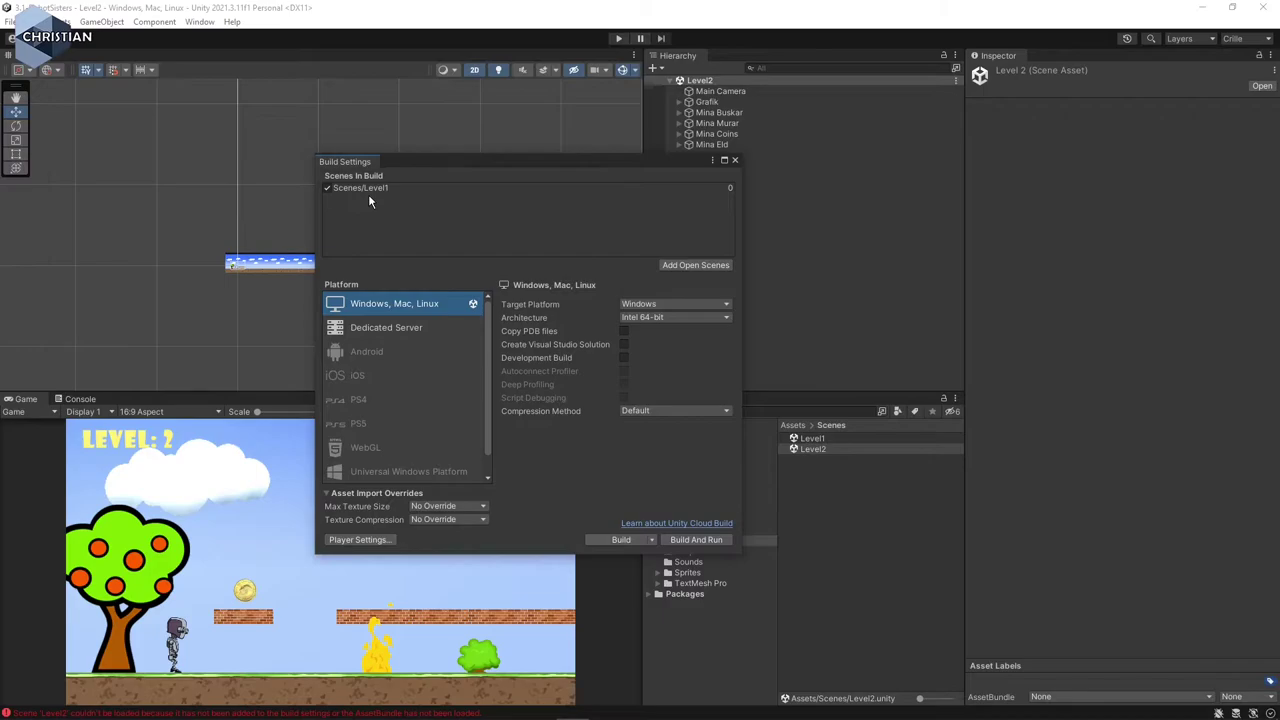
click(697, 270)
click(735, 161)
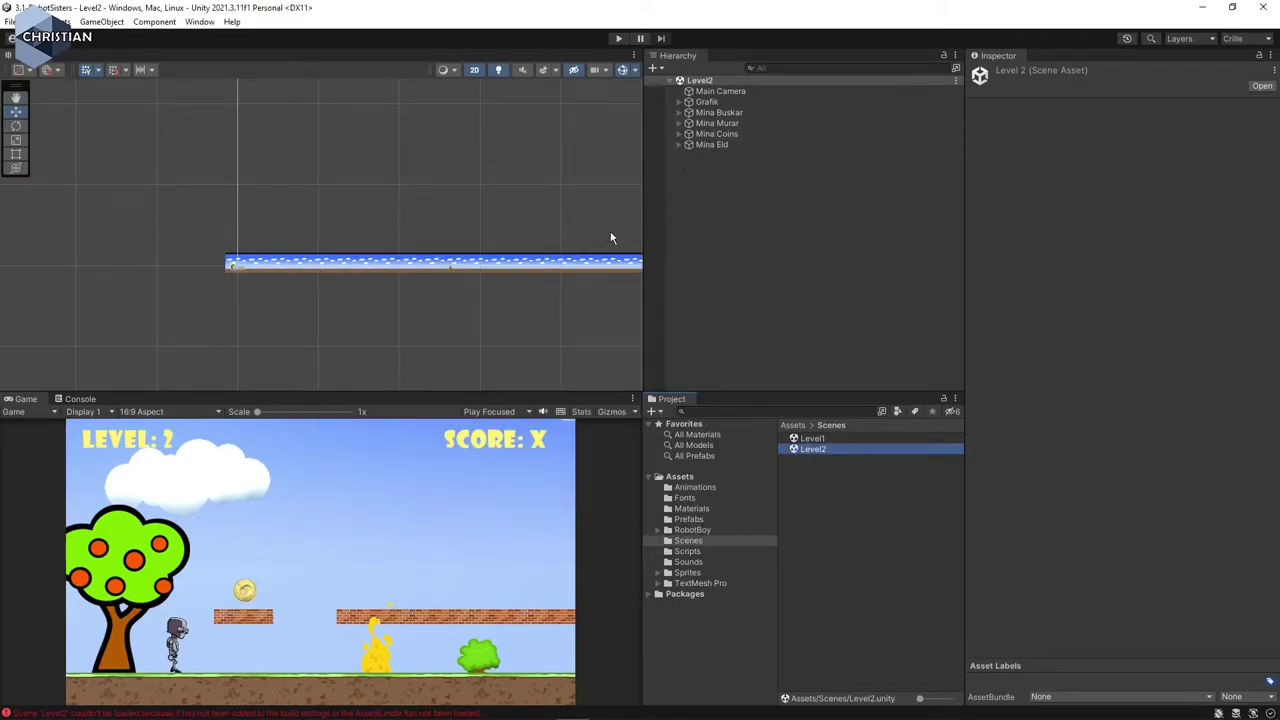
Move the Dörr object under Grafik in Level2 along the X axis, closer to the level's start, to about X 42.3
click(680, 103)
click(712, 155)
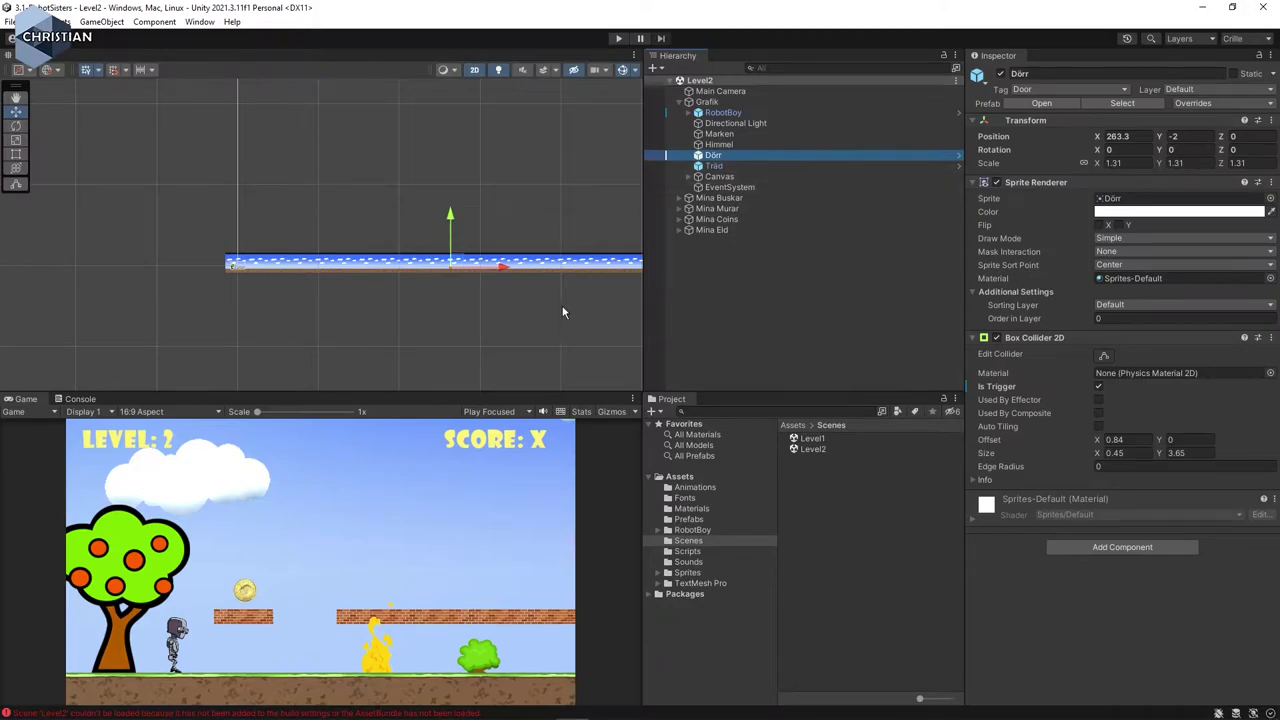
drag(502, 268, 325, 330)
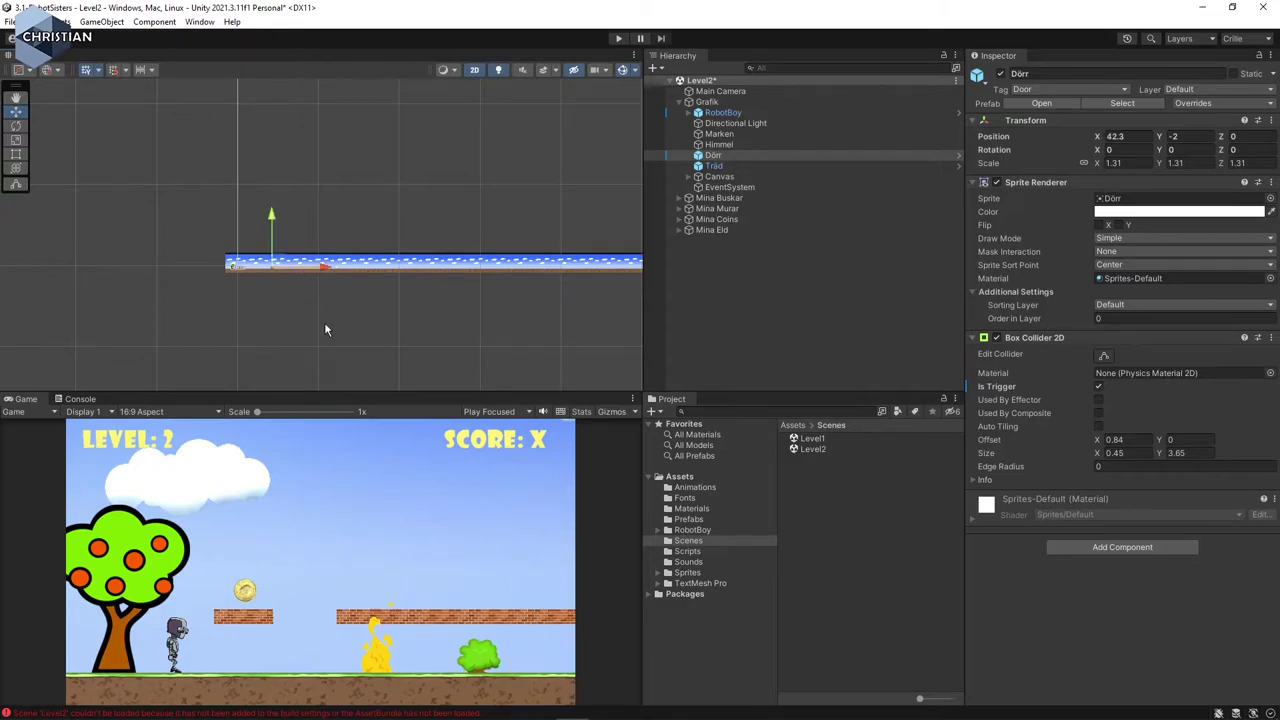
Open the Level1 scene and move the Dörr object under Grafik along X, close to the level's start, to about X 44.7
click(617, 38)
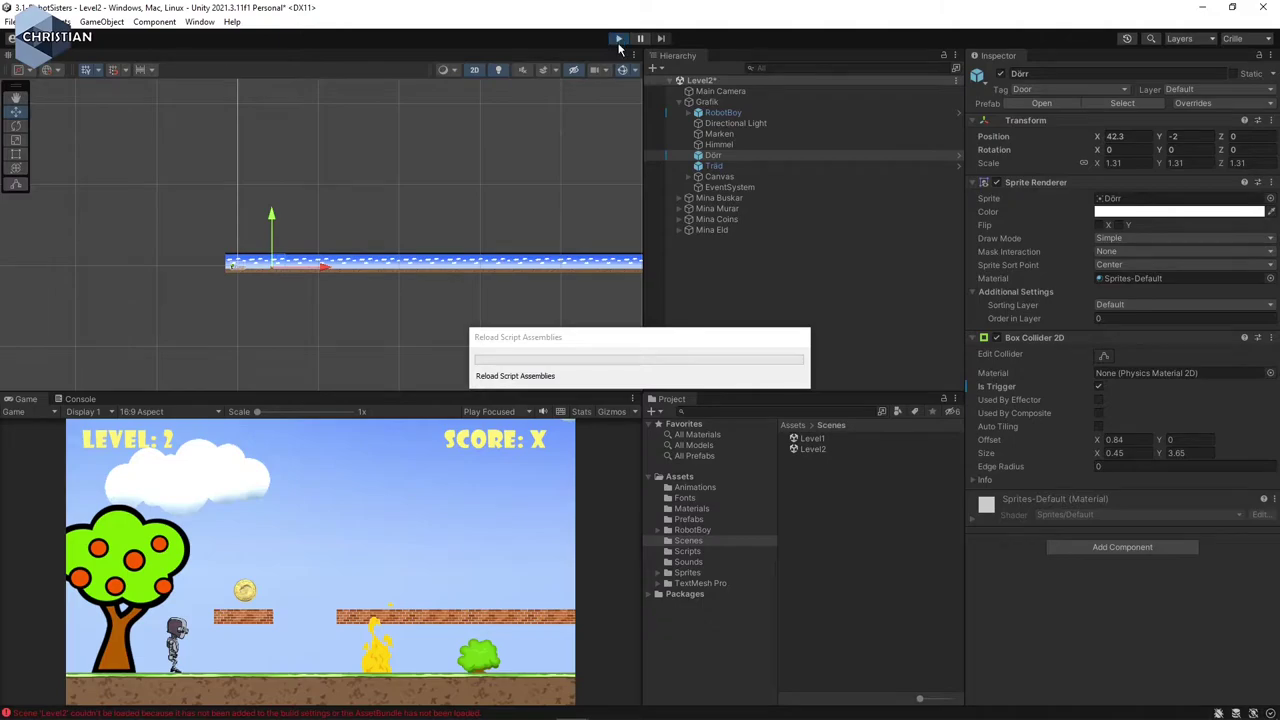
click(618, 39)
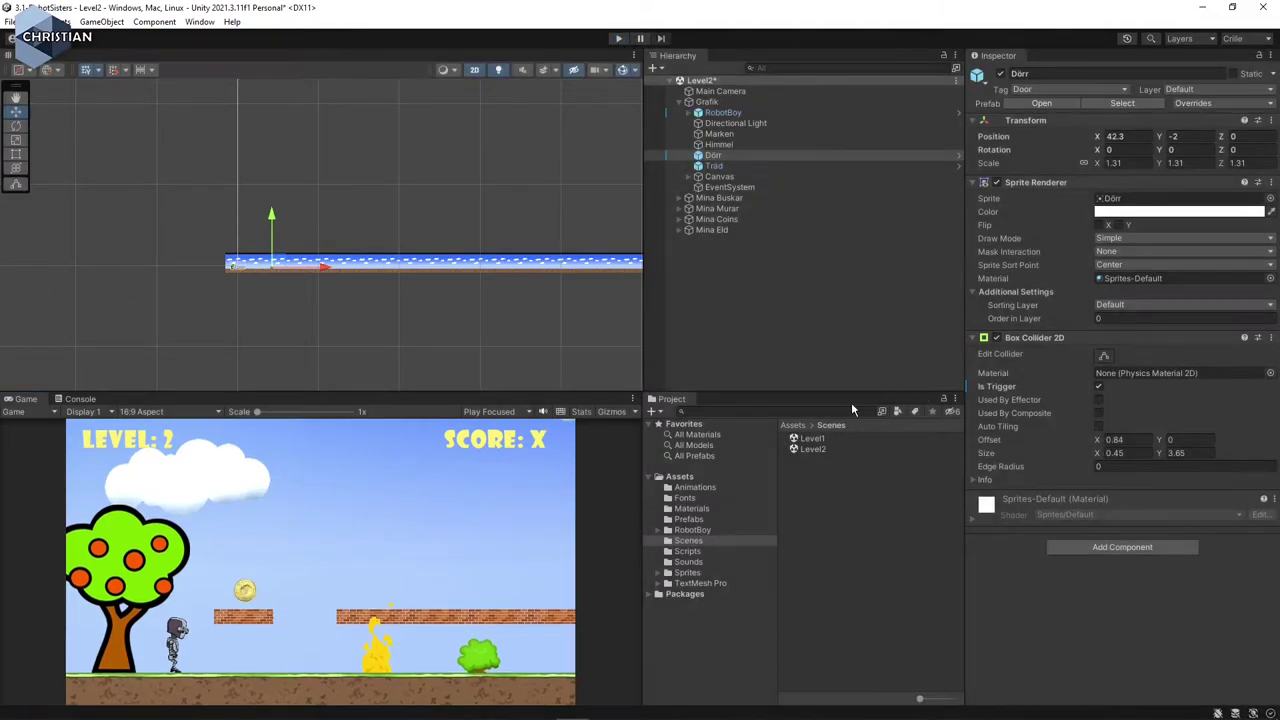
double_click(812, 439)
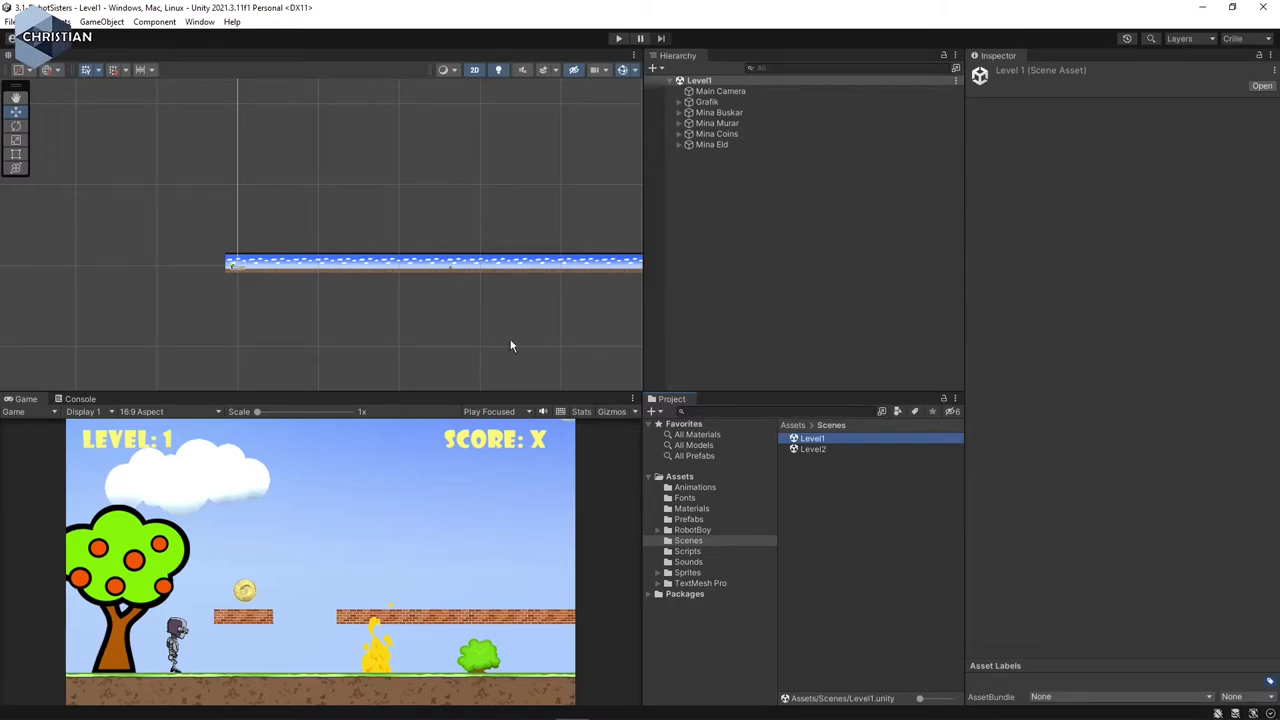
click(680, 102)
click(720, 156)
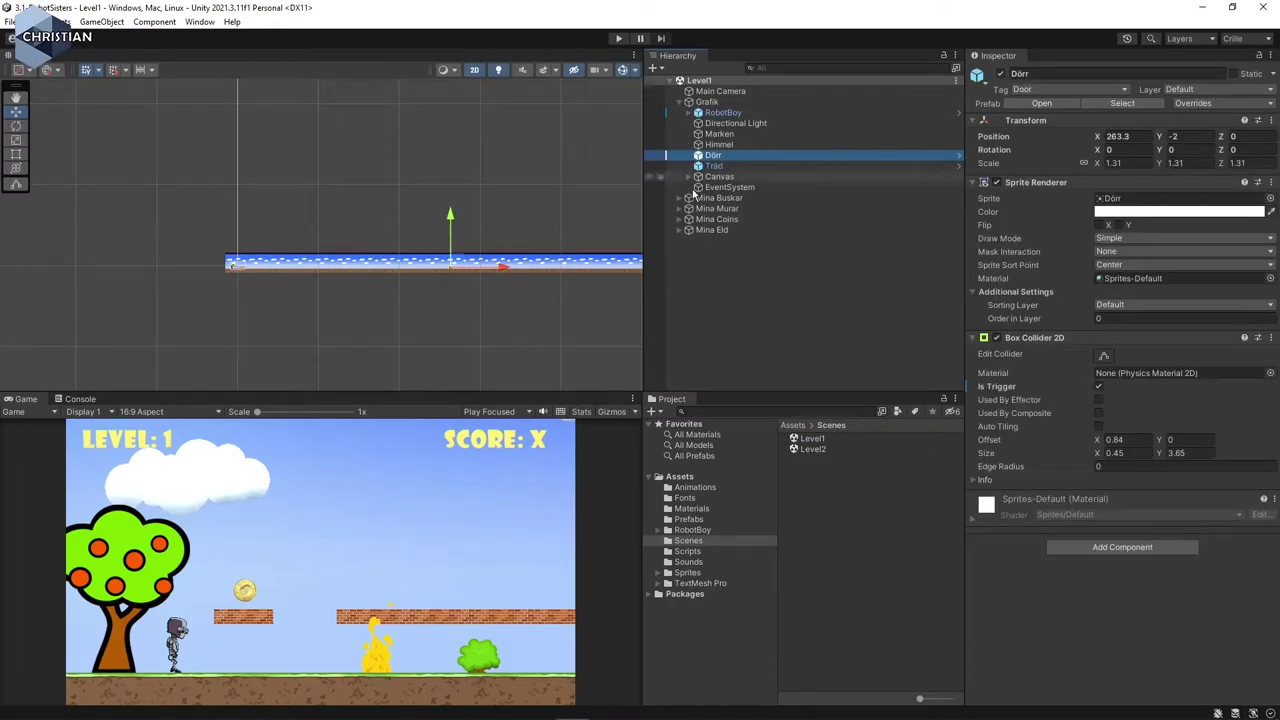
drag(297, 269, 329, 271)
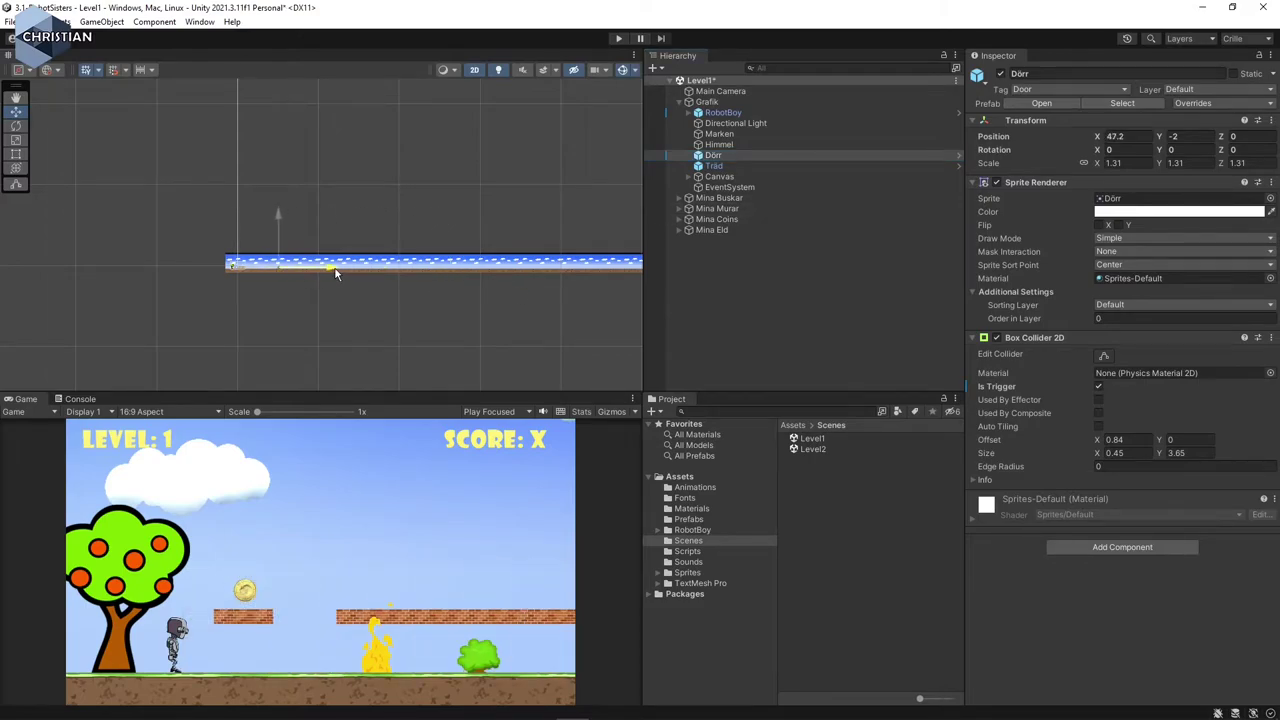
Play-test Level1 by running and jumping the robot to the door, and examine whether the level change works
click(618, 38)
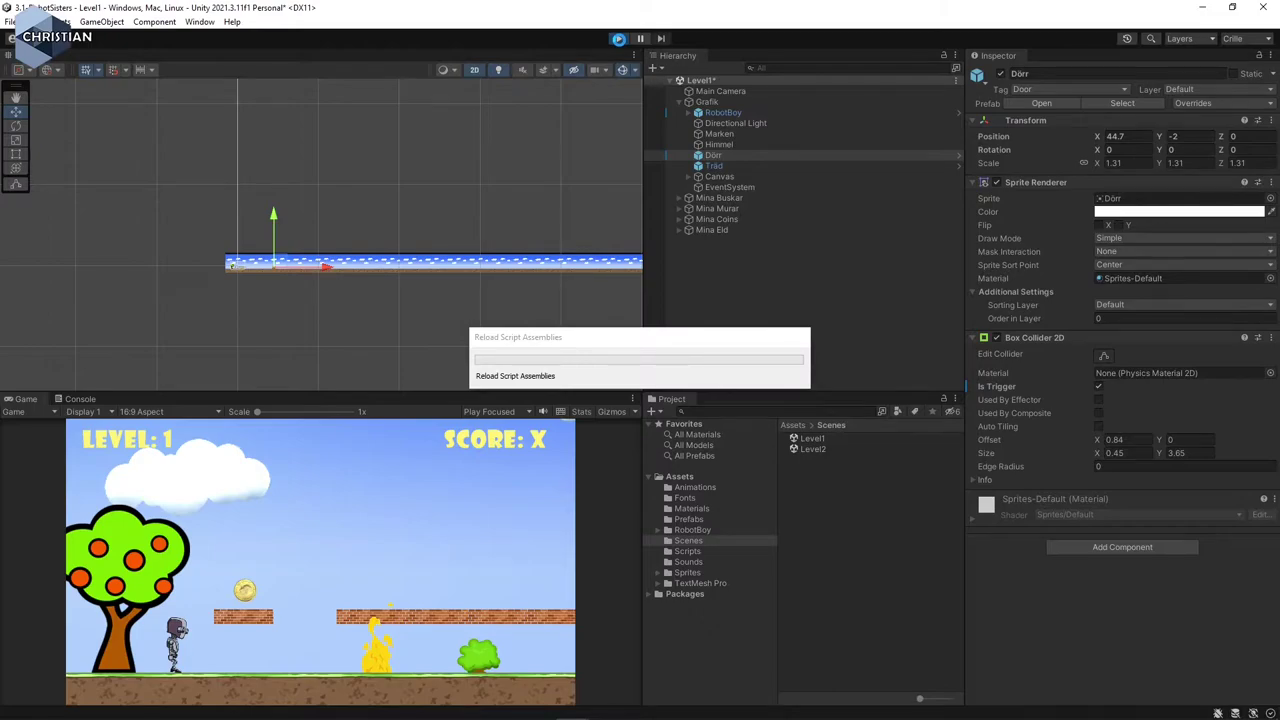
key(space)
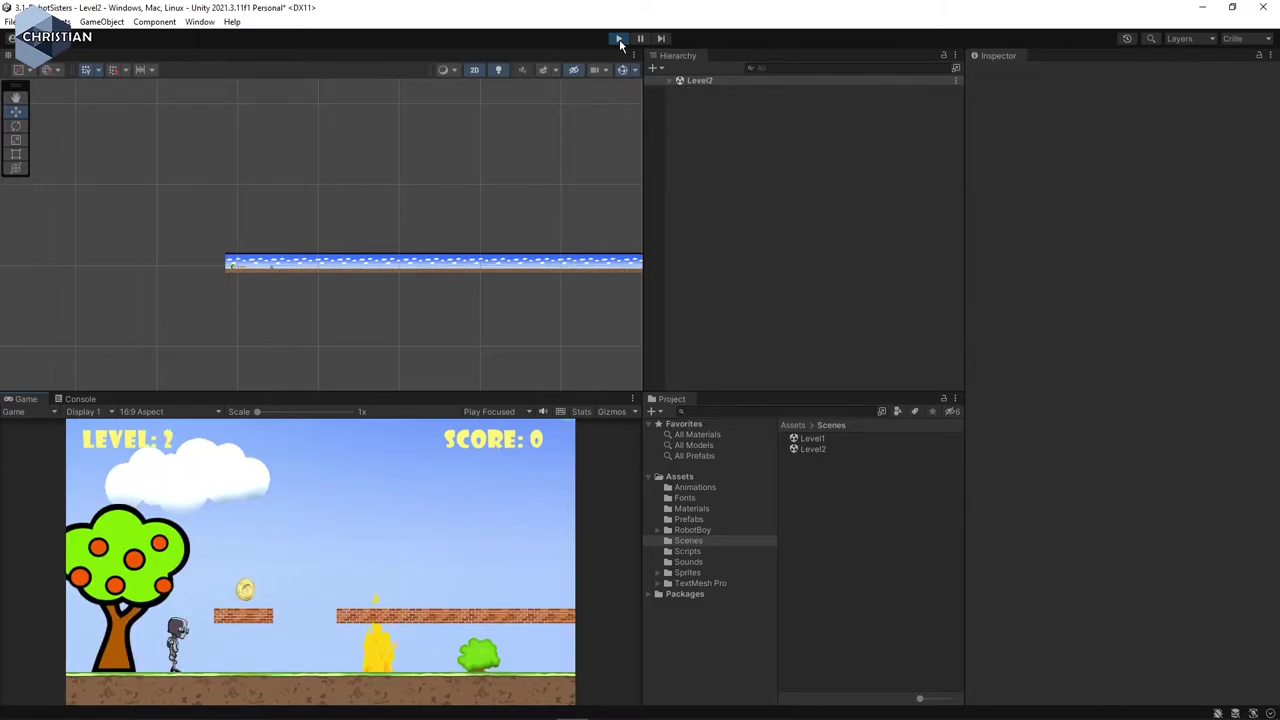
click(618, 38)
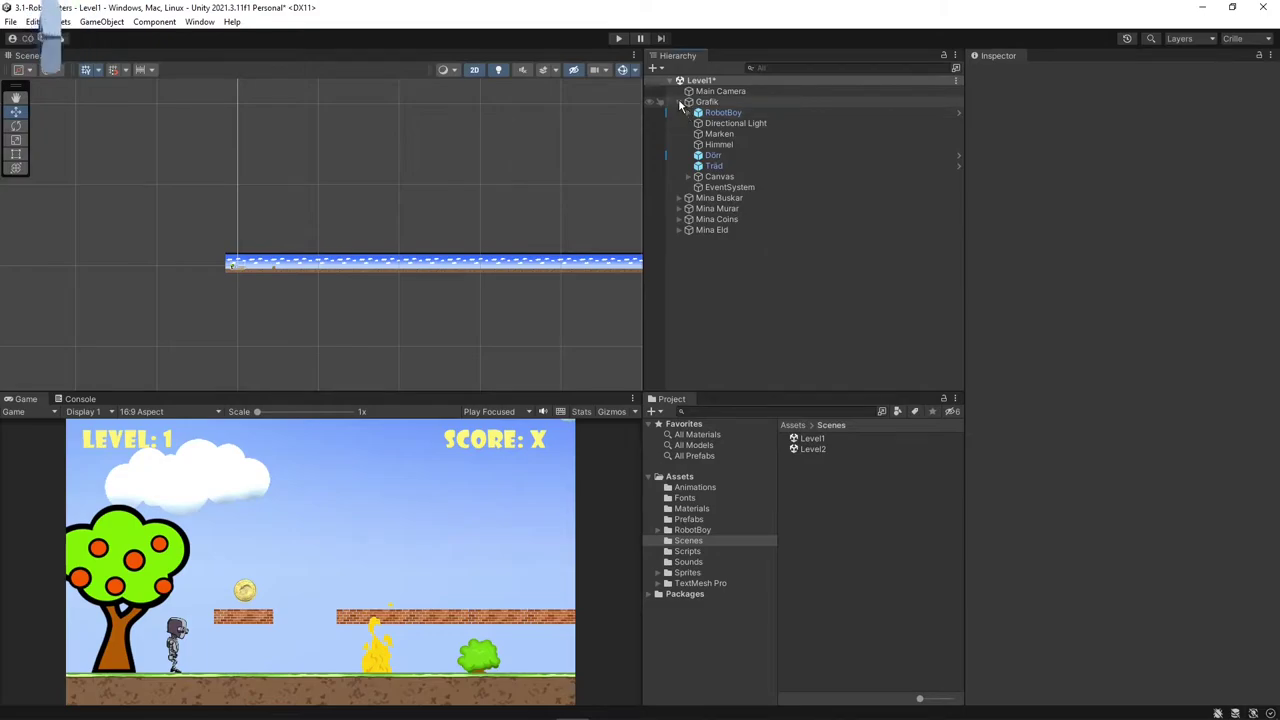
Save the Level1 scene and copy all its top-level objects, from Main Camera through Mina Eld
key(ctrl+s)
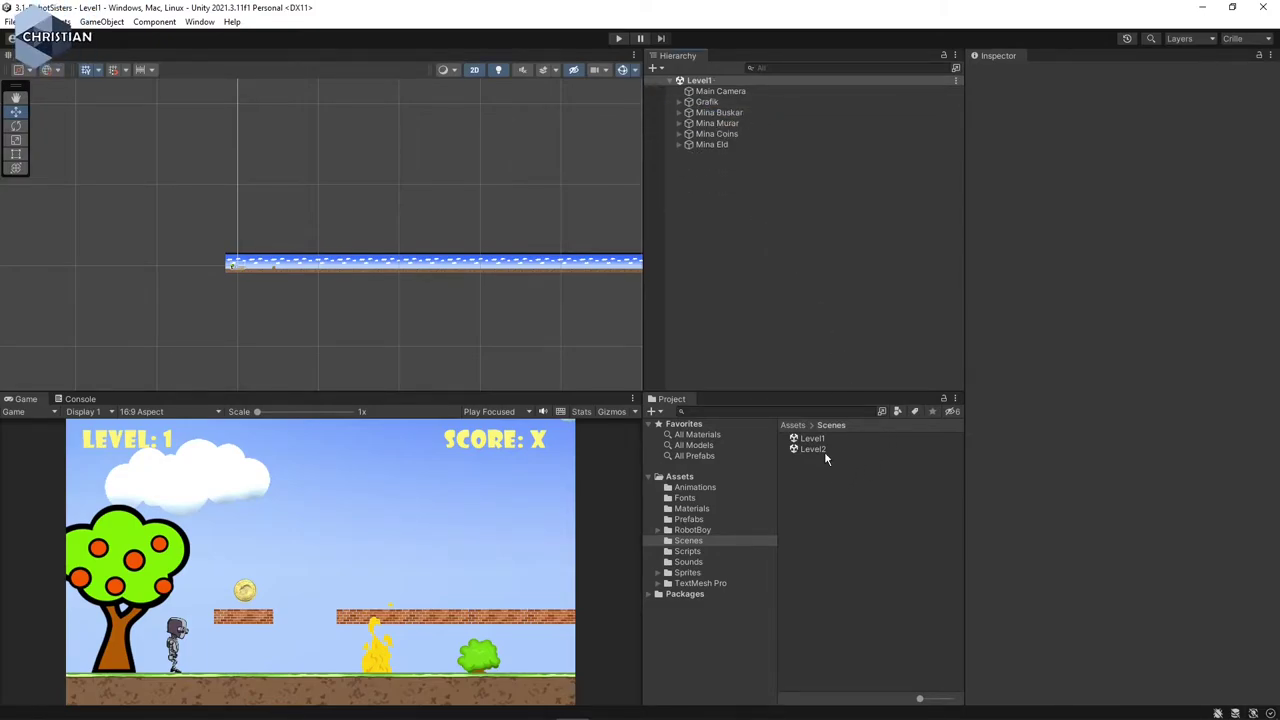
click(733, 91)
shift+click(735, 145)
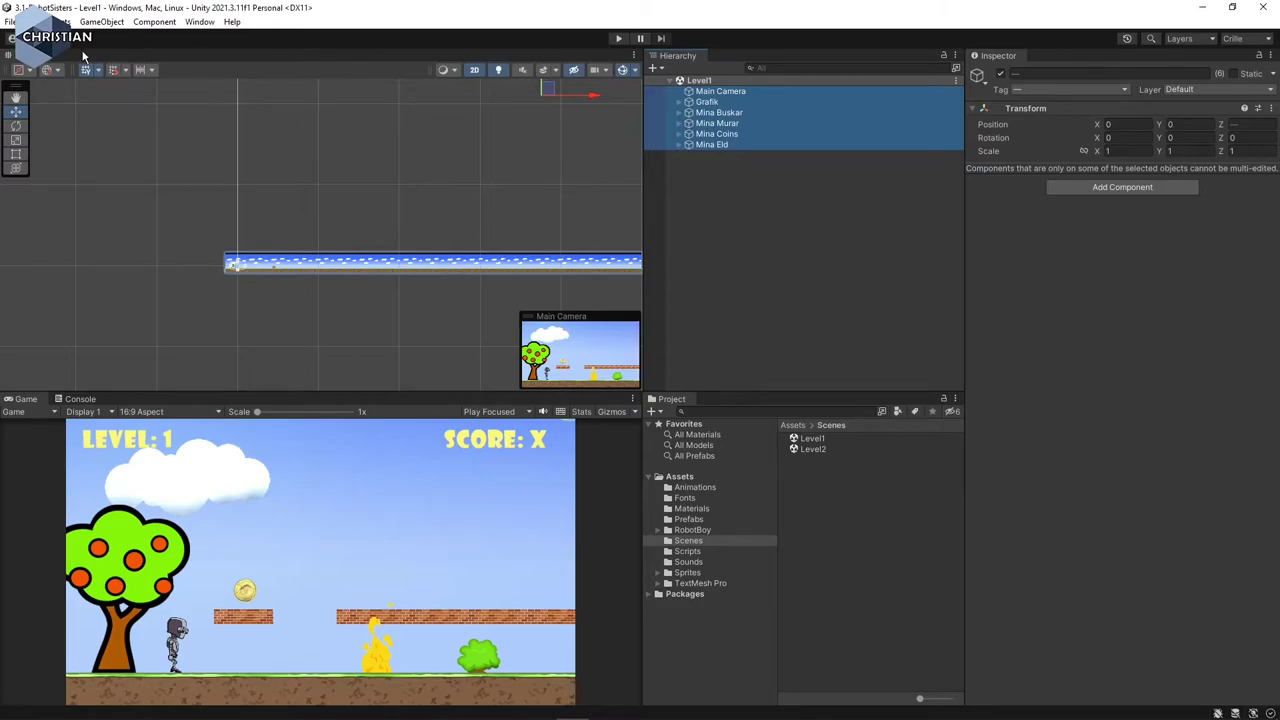
Create a new scene from the Basic 2D (Built-in) template and save it as Level3 in the Scenes folder
click(9, 21)
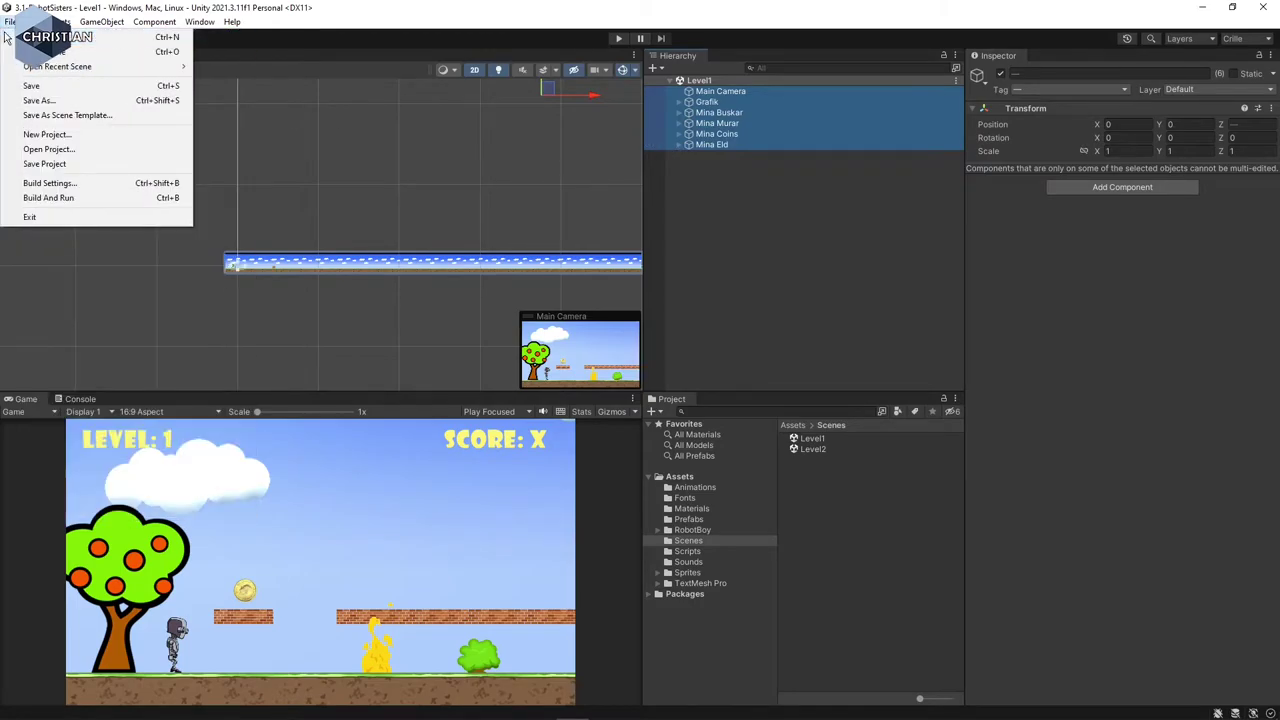
click(40, 37)
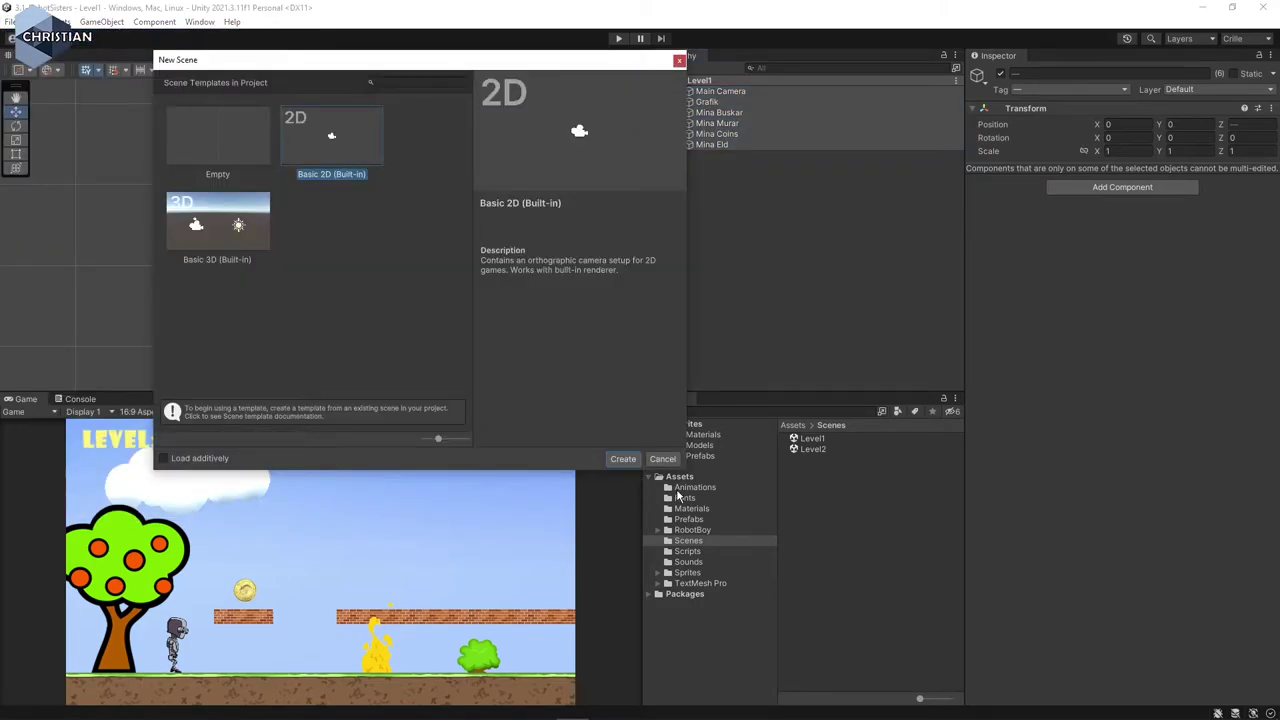
click(618, 458)
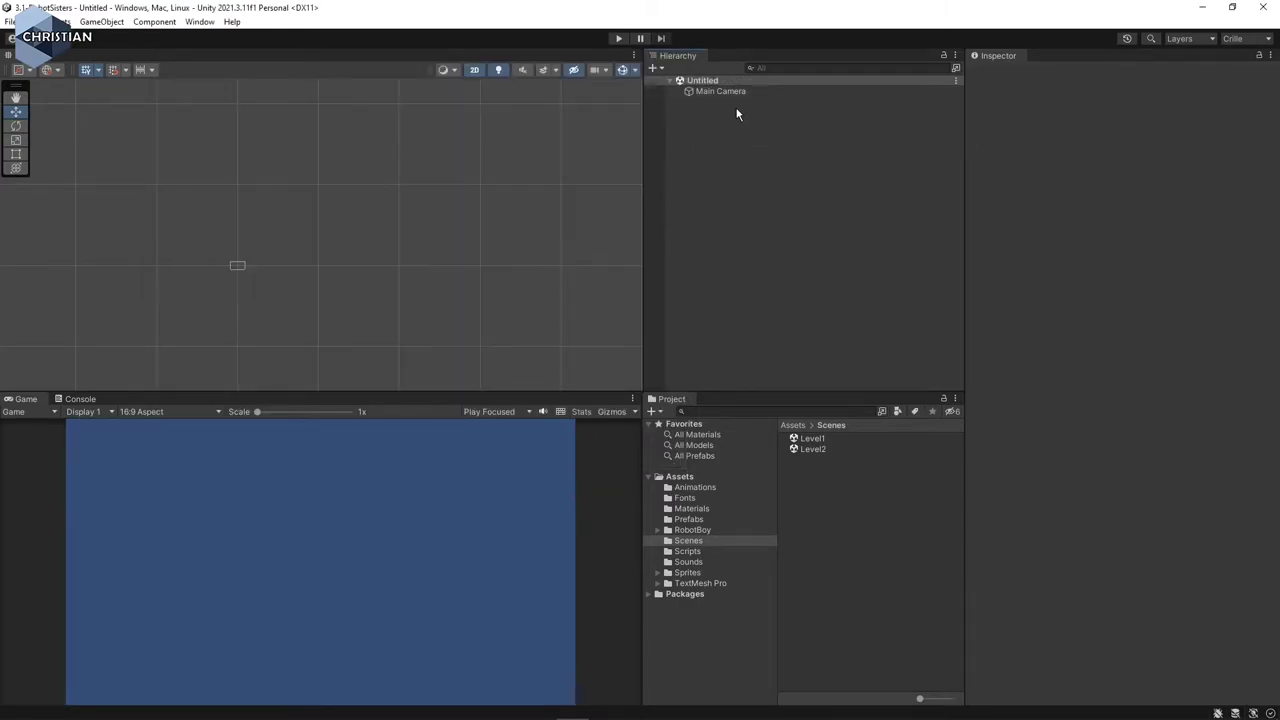
key(ctrl+s)
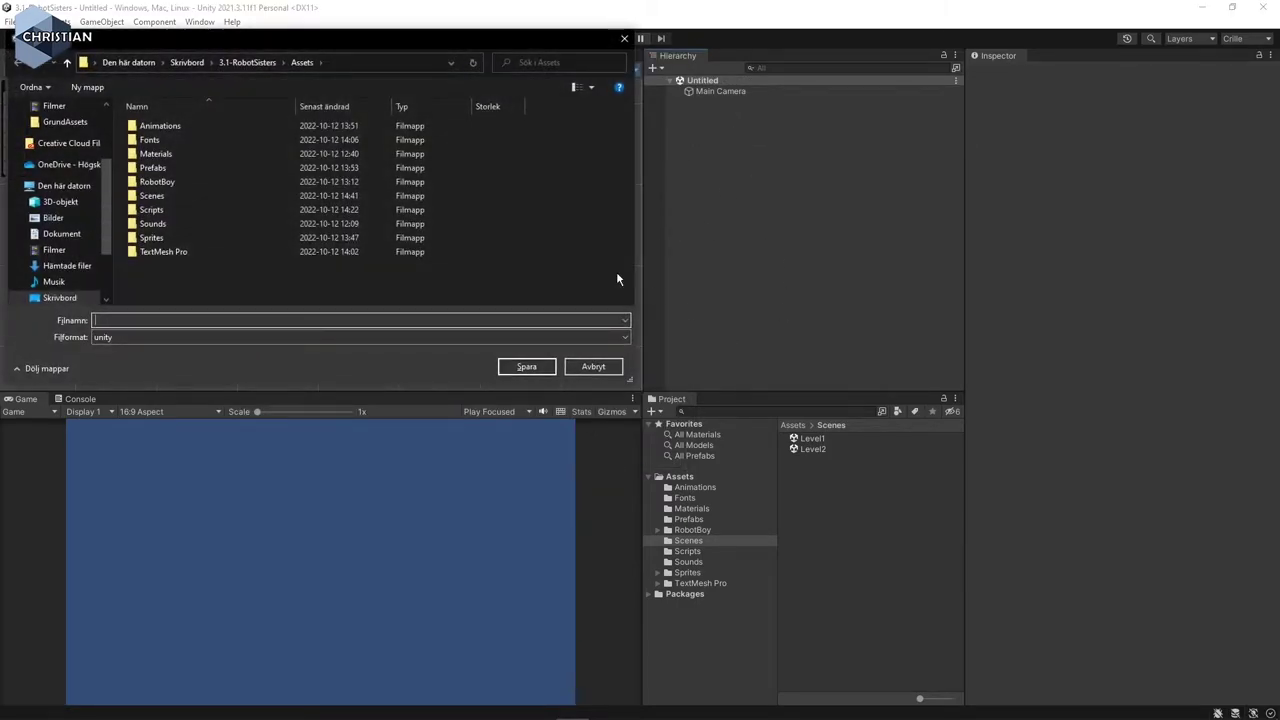
double_click(167, 197)
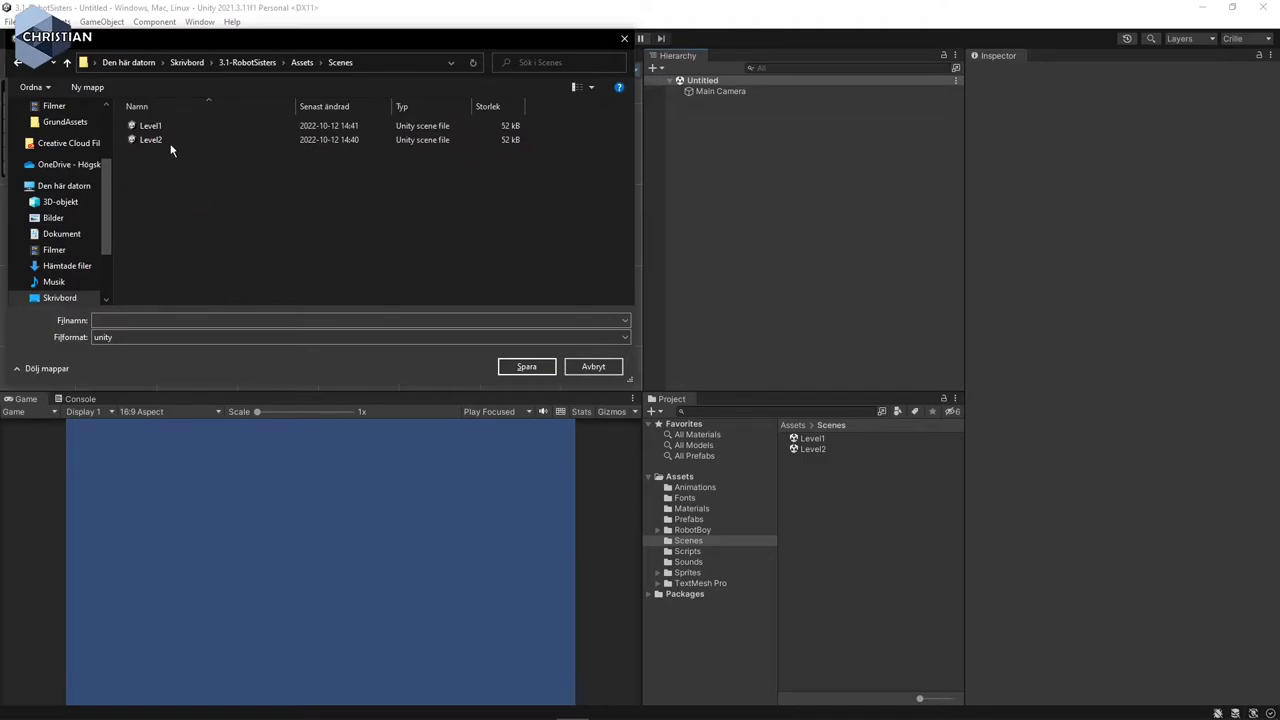
click(169, 141)
double_click(149, 320)
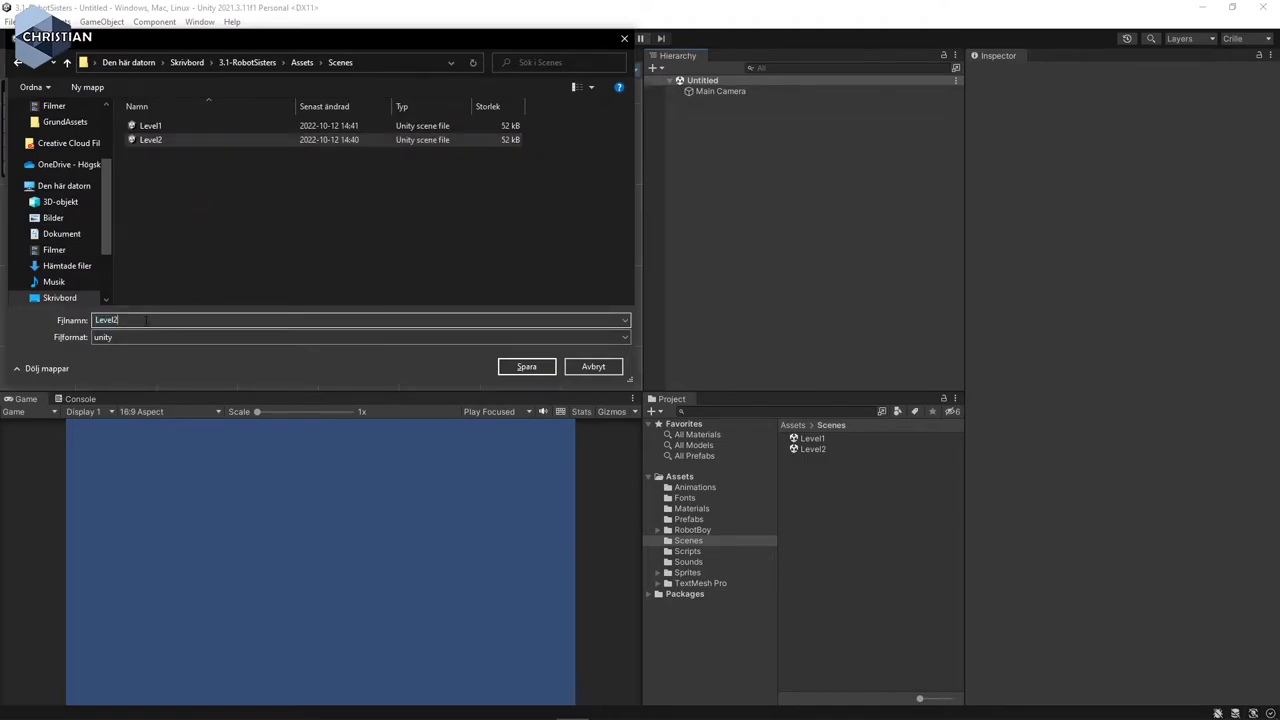
text(Level3)
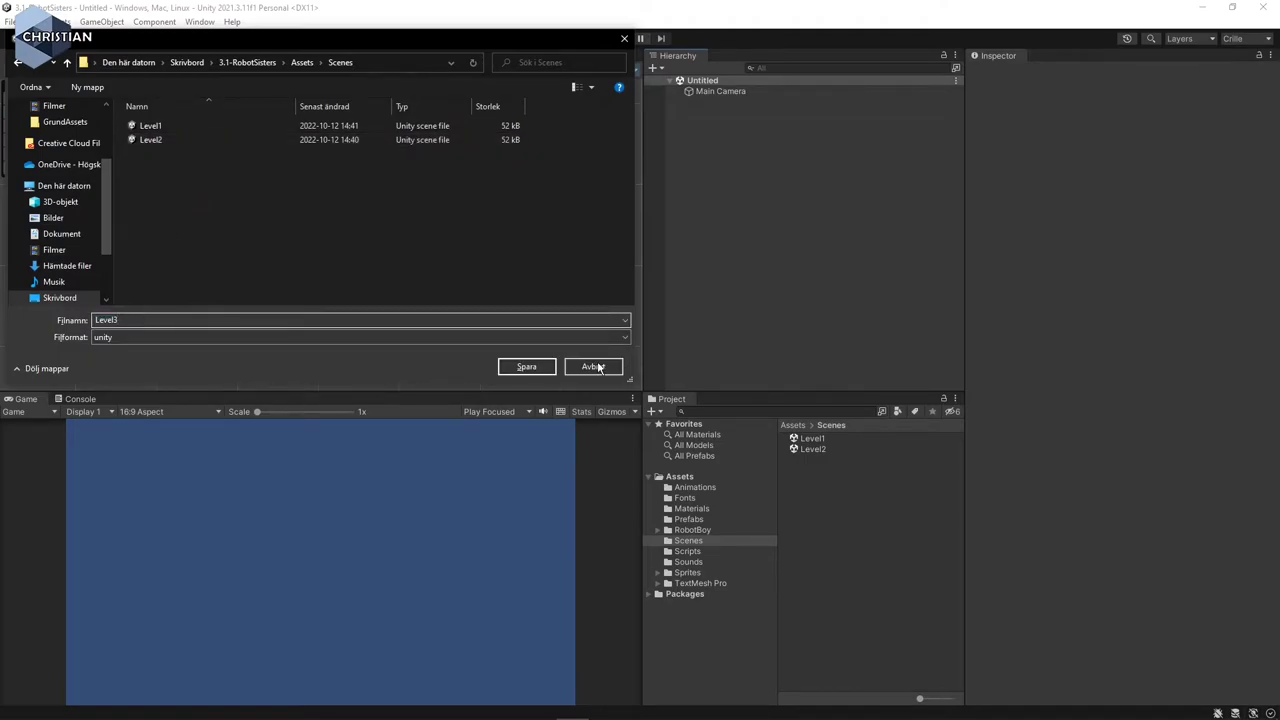
click(527, 366)
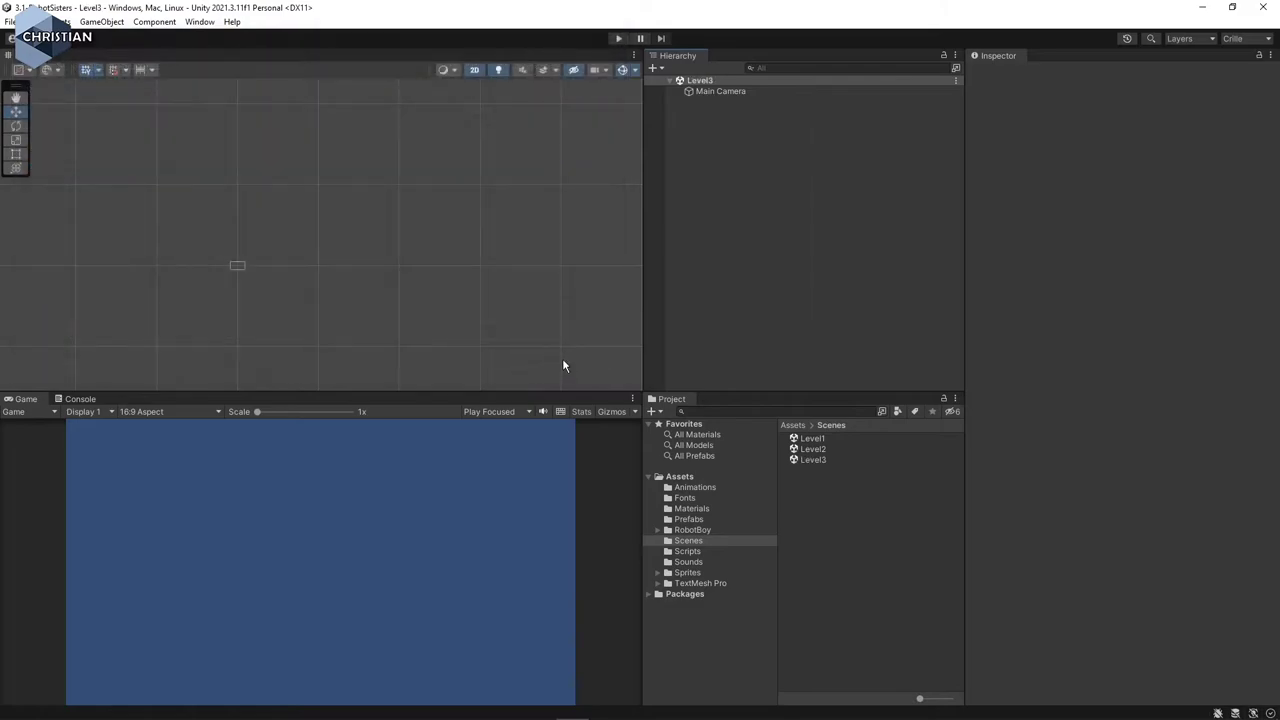
Replace the default Main Camera in Level3 with the objects copied from Level1
click(750, 93)
key(Delete)
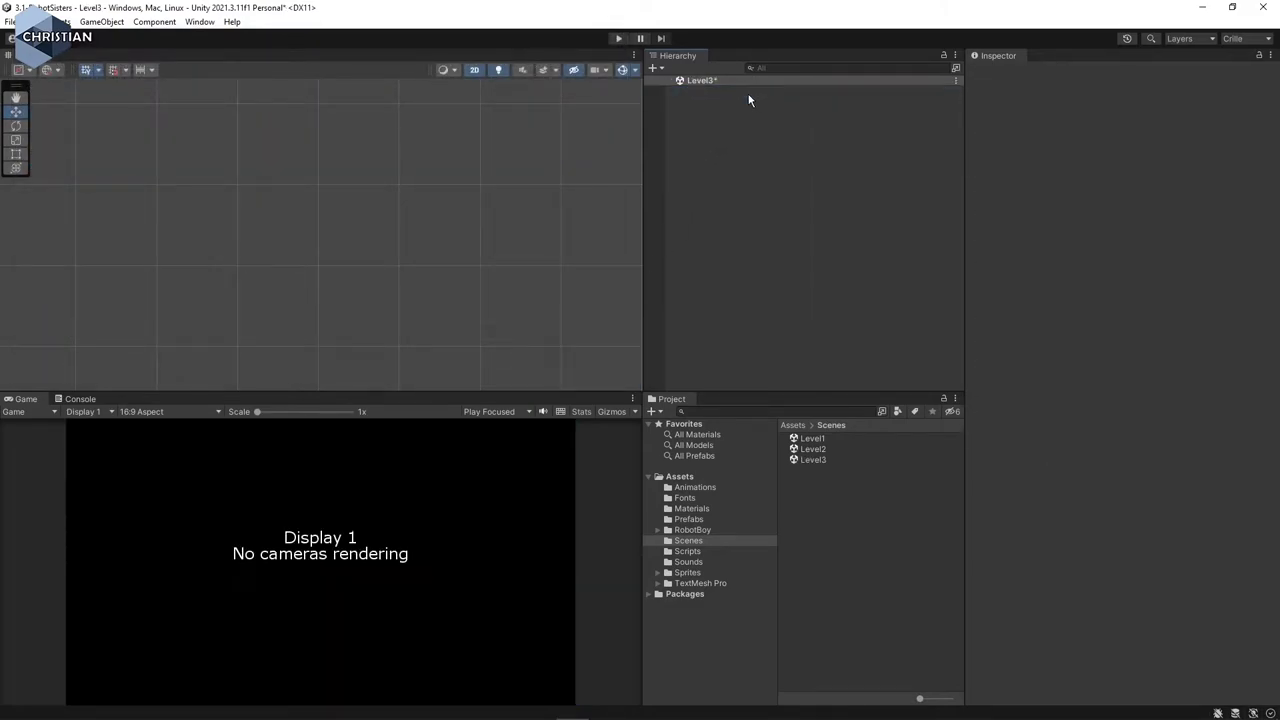
right_click(743, 136)
click(790, 164)
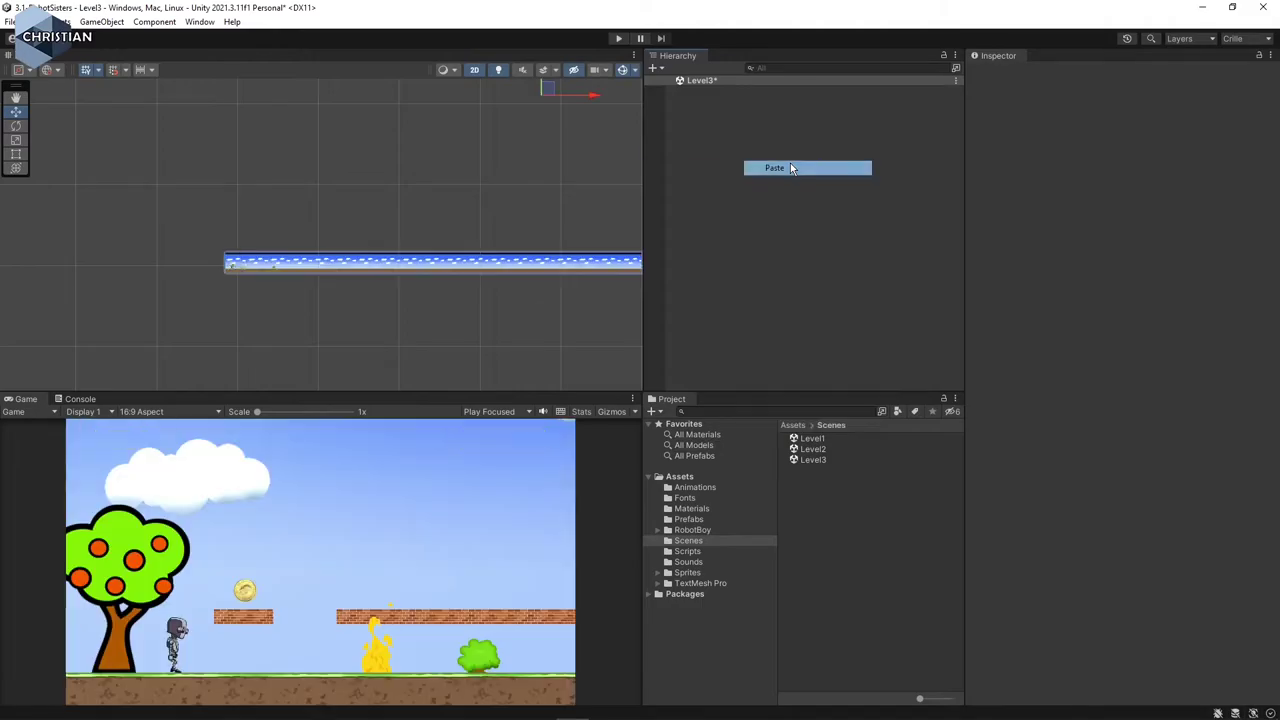
click(800, 213)
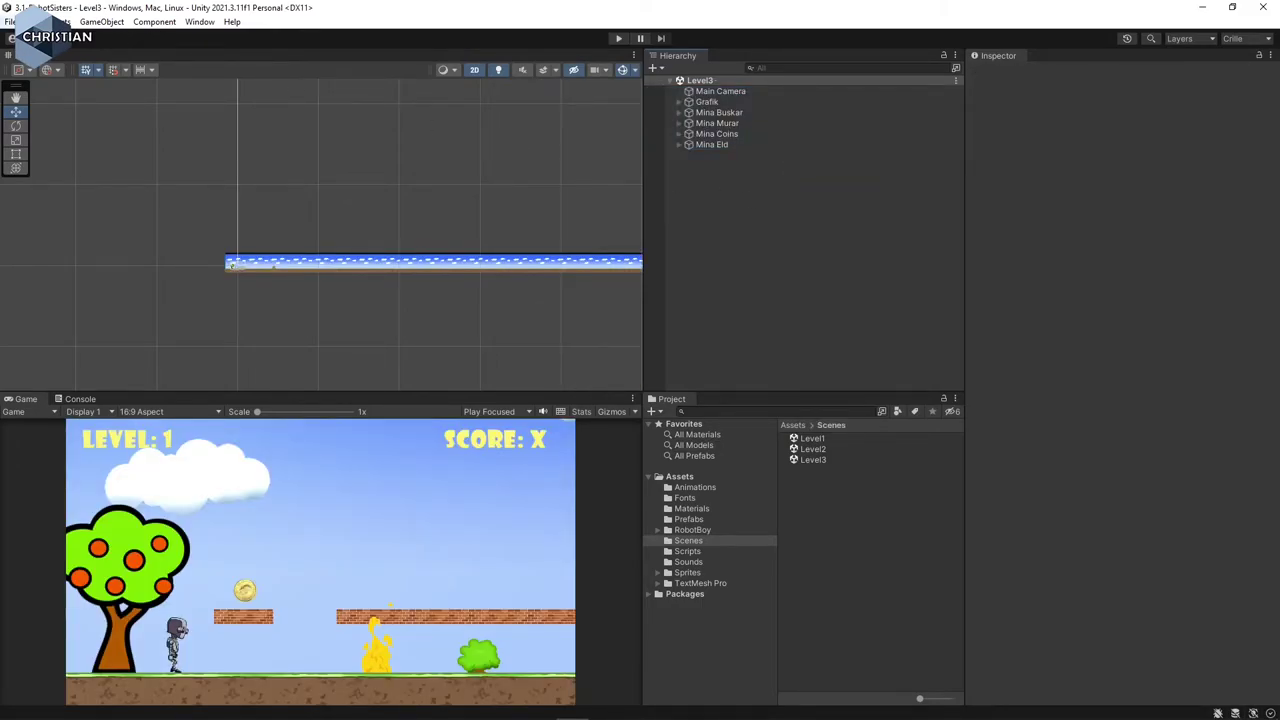
Add the open Level3 scene to the scenes included in the build settings
click(38, 21)
mouse_move(10, 21)
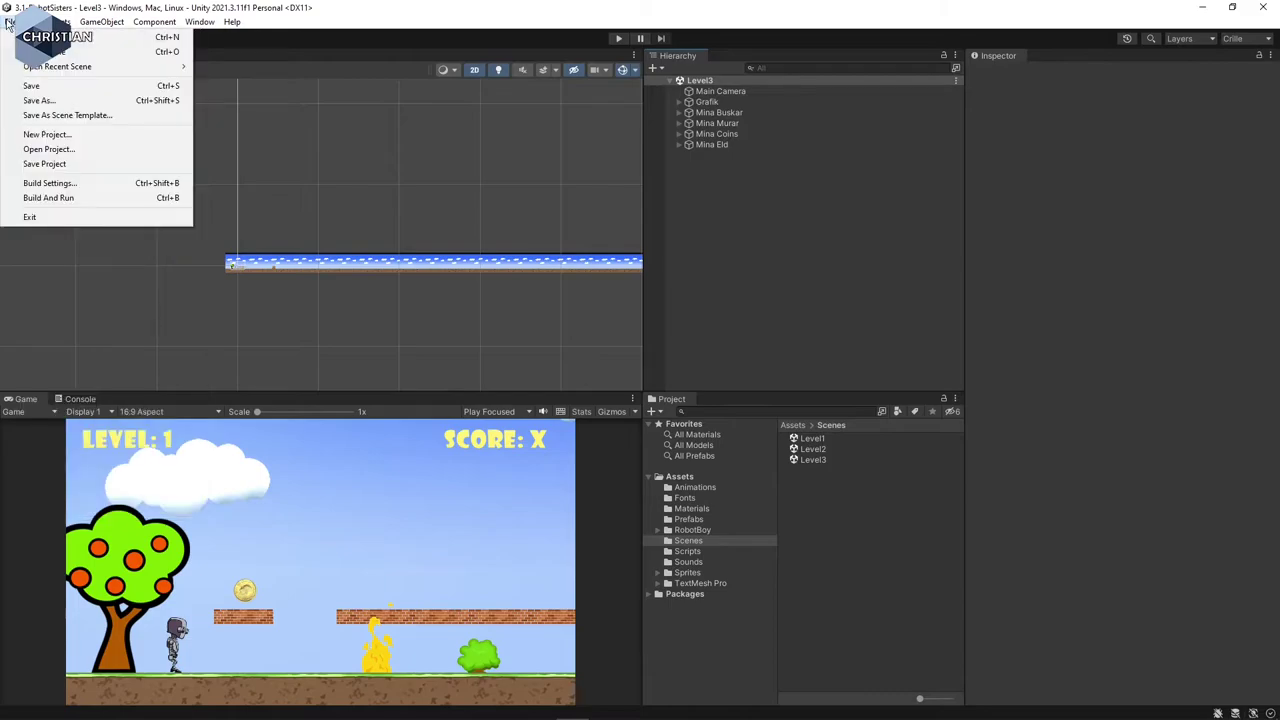
click(52, 184)
click(696, 265)
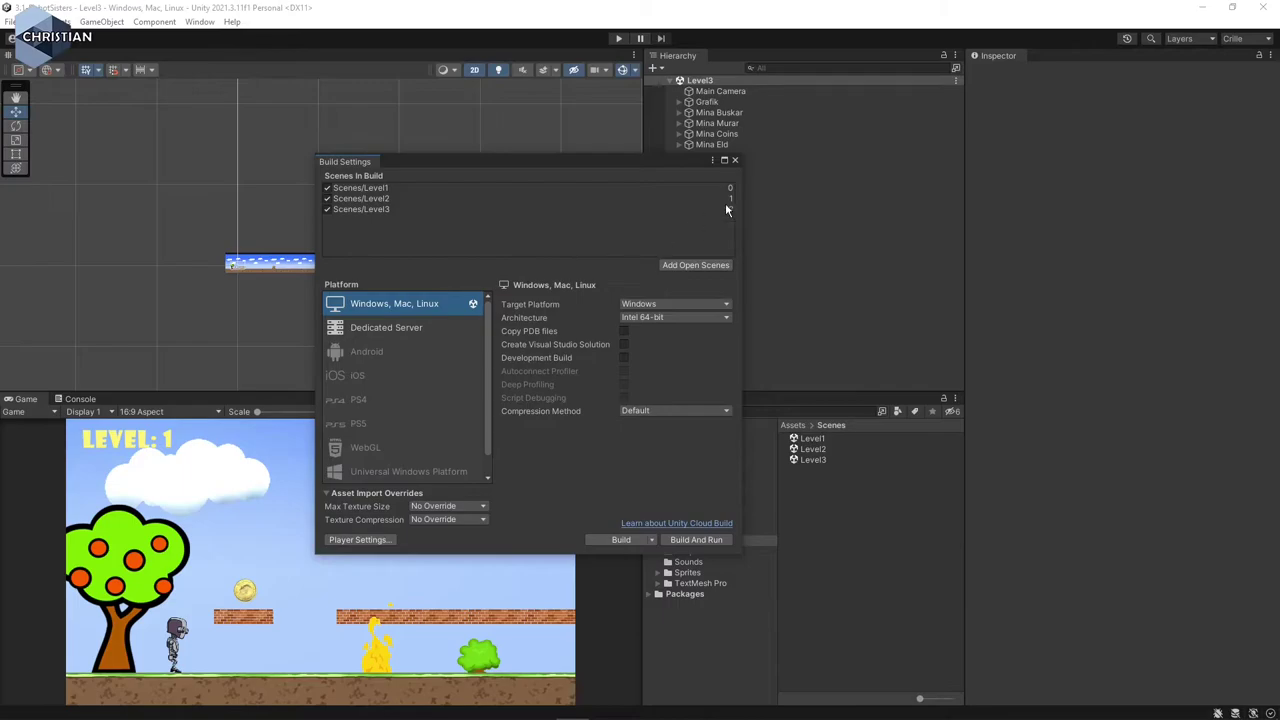
click(735, 160)
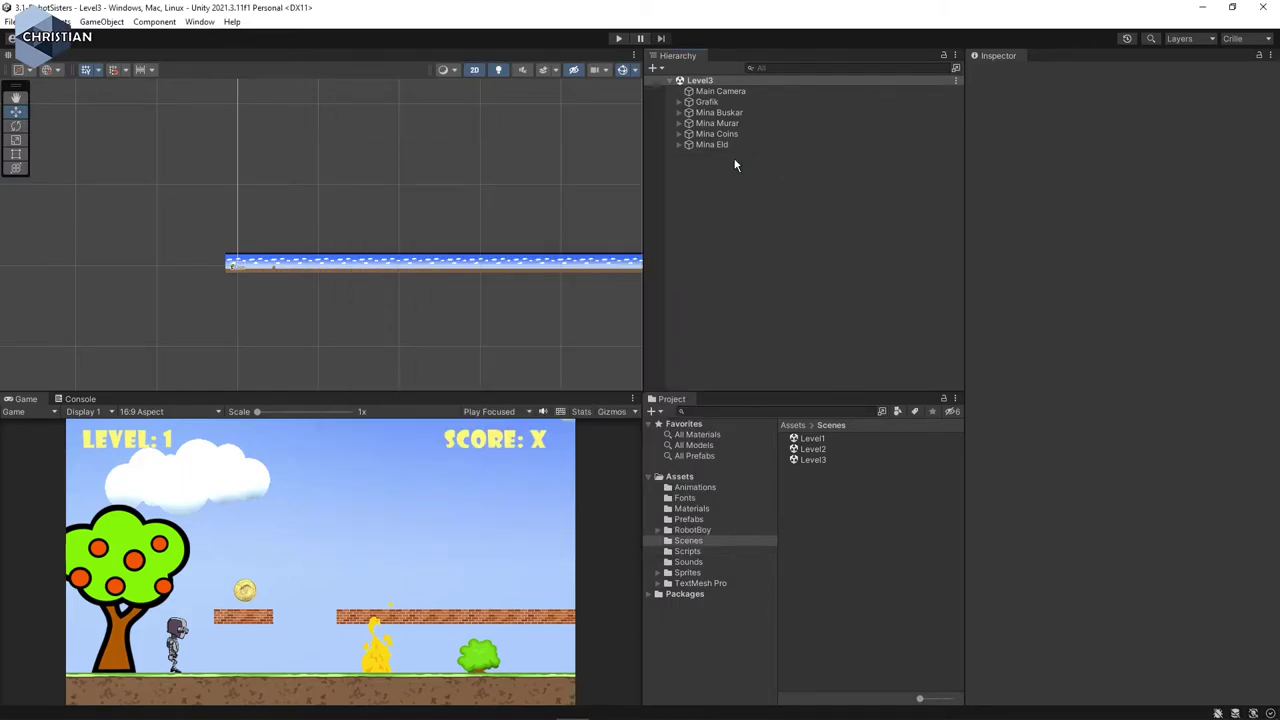
Open the Level1 scene and move the Dörr object along the X axis, far toward the level's end, to about X 328
double_click(824, 441)
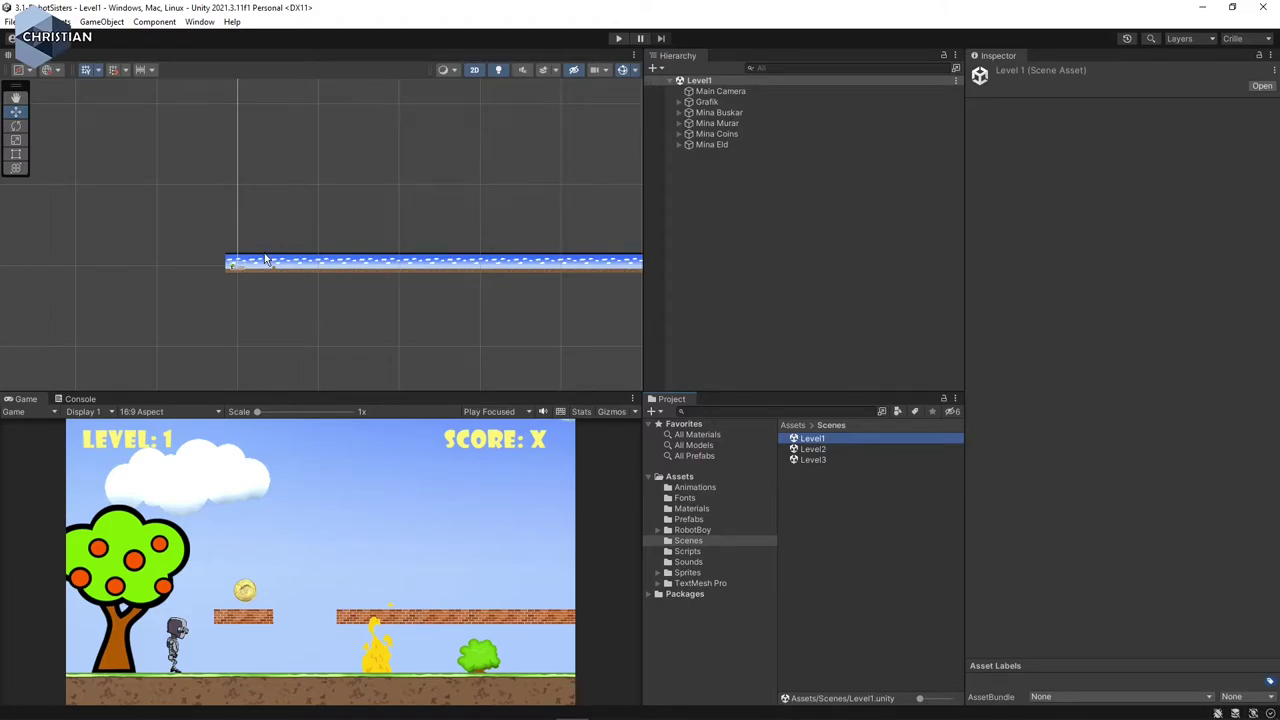
scroll(255, 275, up, 2)
scroll(267, 292, up, 8)
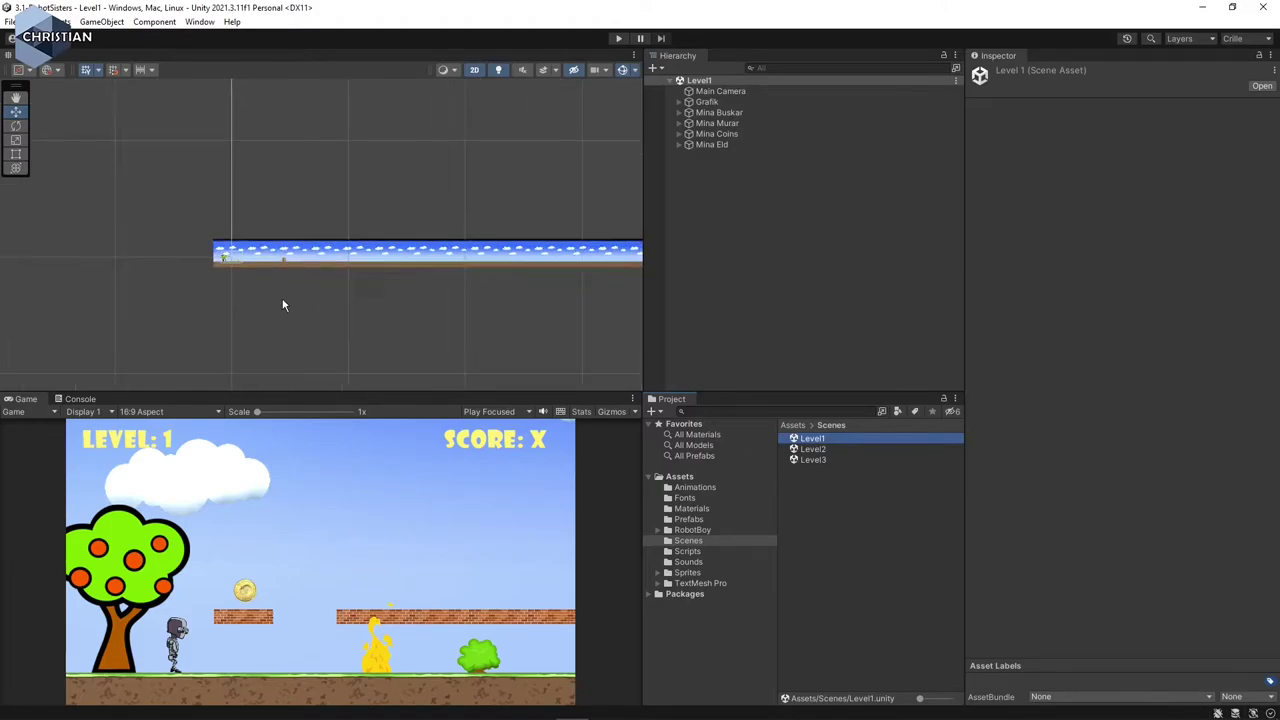
middle_drag(274, 220, 363, 371)
scroll(316, 384, up, 4)
scroll(314, 380, up, 5)
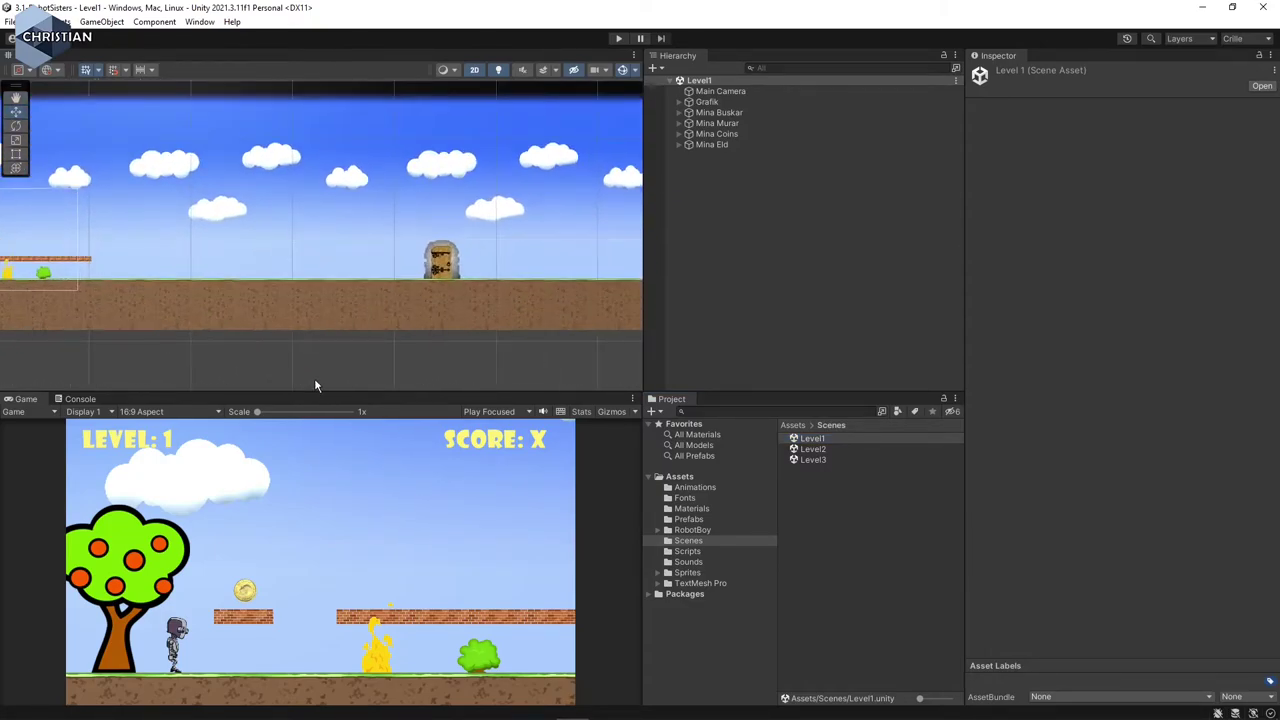
click(540, 245)
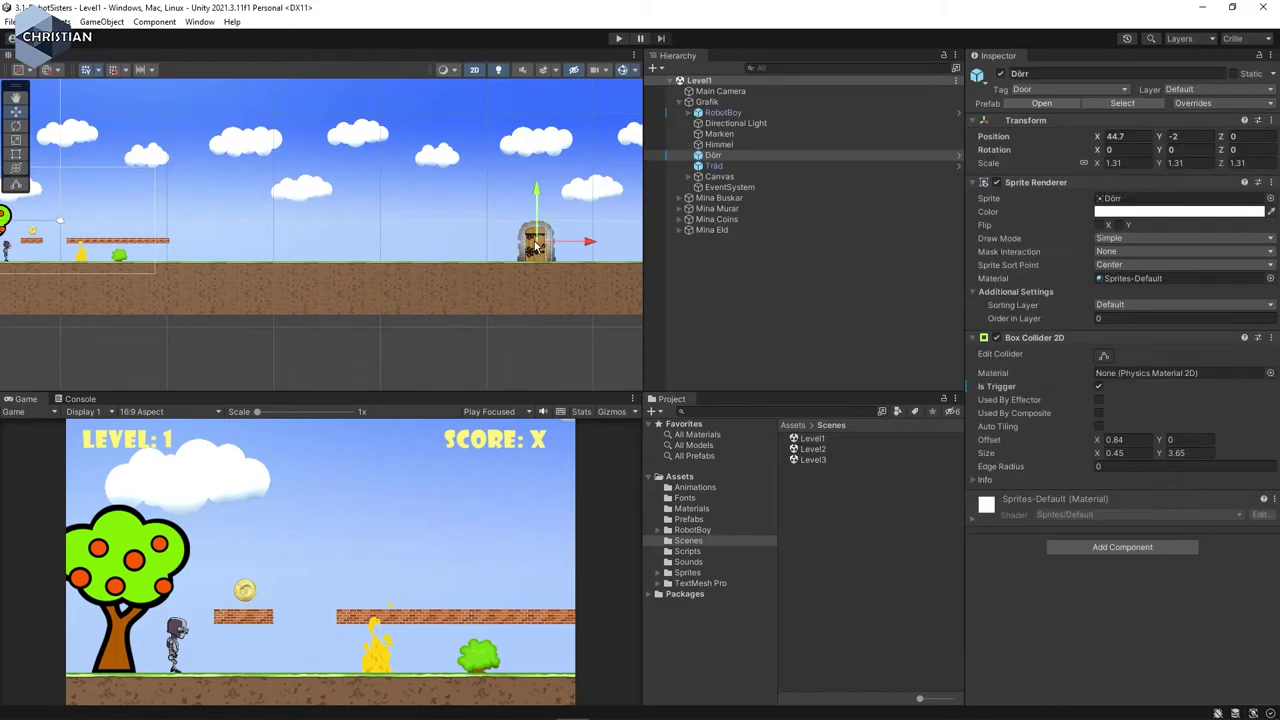
scroll(536, 268, down, 6)
scroll(536, 268, down, 4)
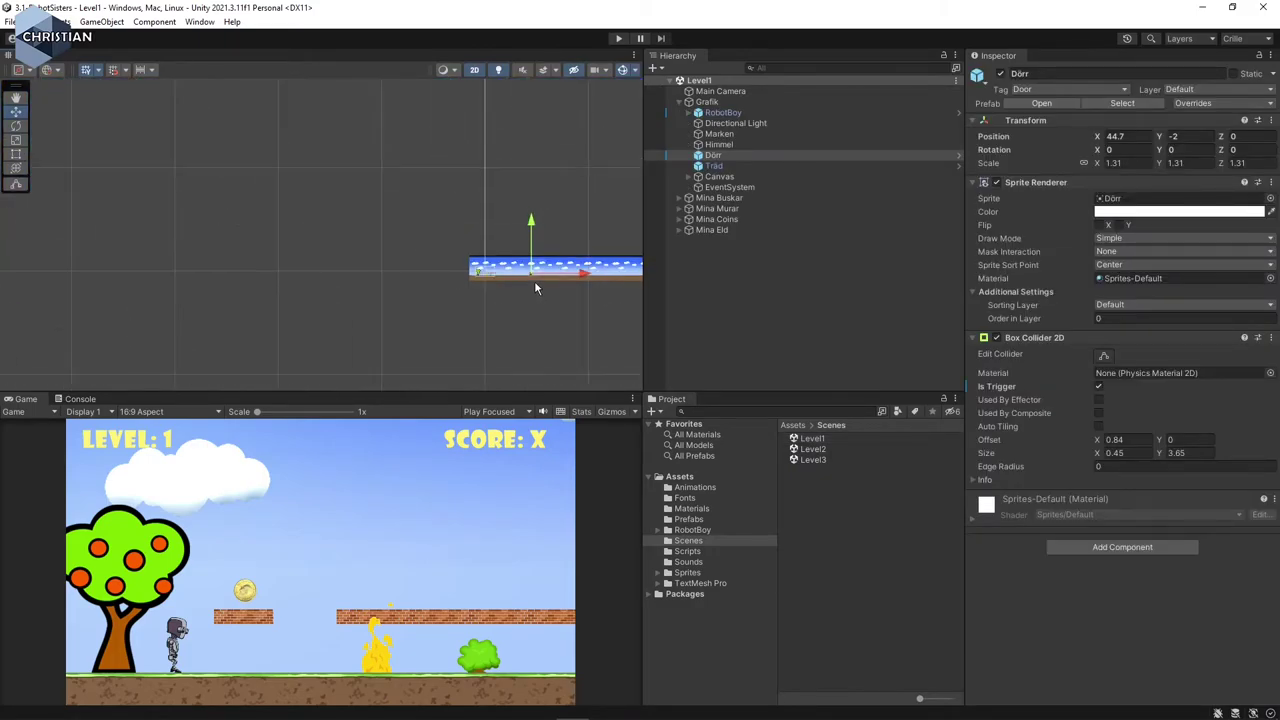
scroll(243, 251, up, 5)
middle_drag(594, 314, 153, 258)
drag(165, 240, 331, 236)
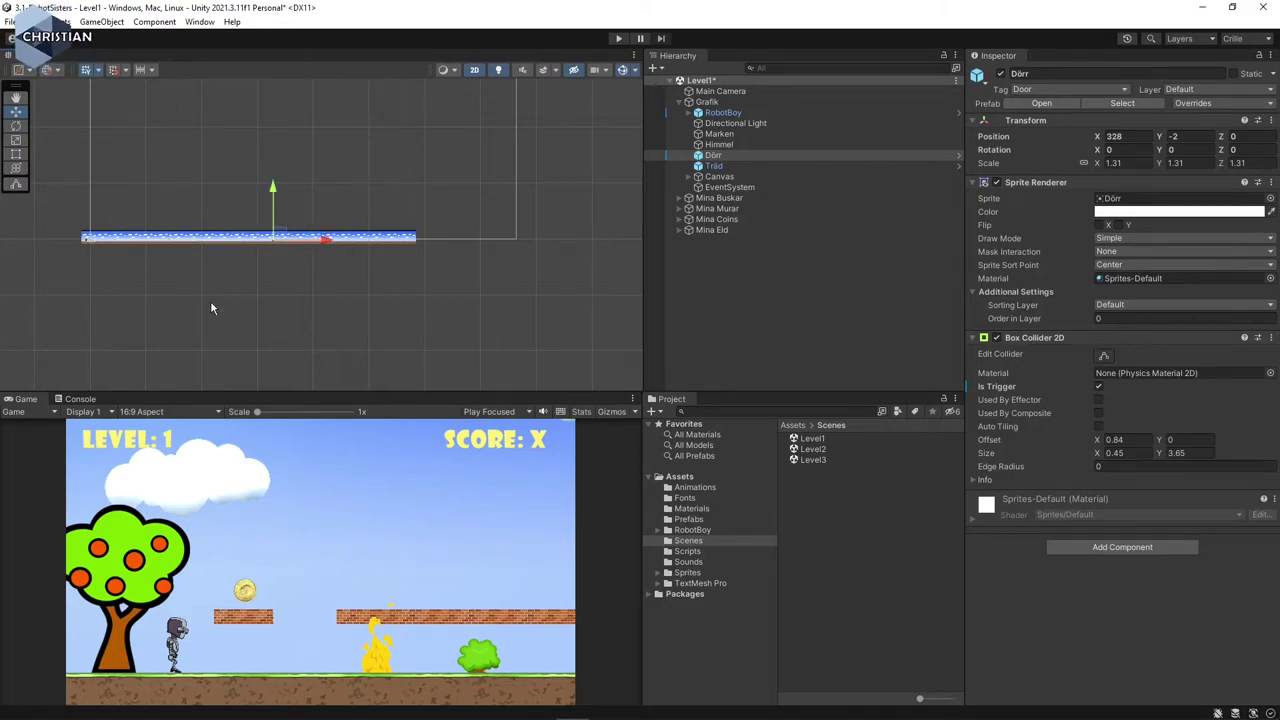
Duplicate the MurStor brick wall near the start of Level1 and move the copy along the X axis to about X 40.5
scroll(160, 285, up, 8)
scroll(391, 309, up, 2)
scroll(346, 343, down, 3)
scroll(274, 309, up, 5)
scroll(199, 288, down, 3)
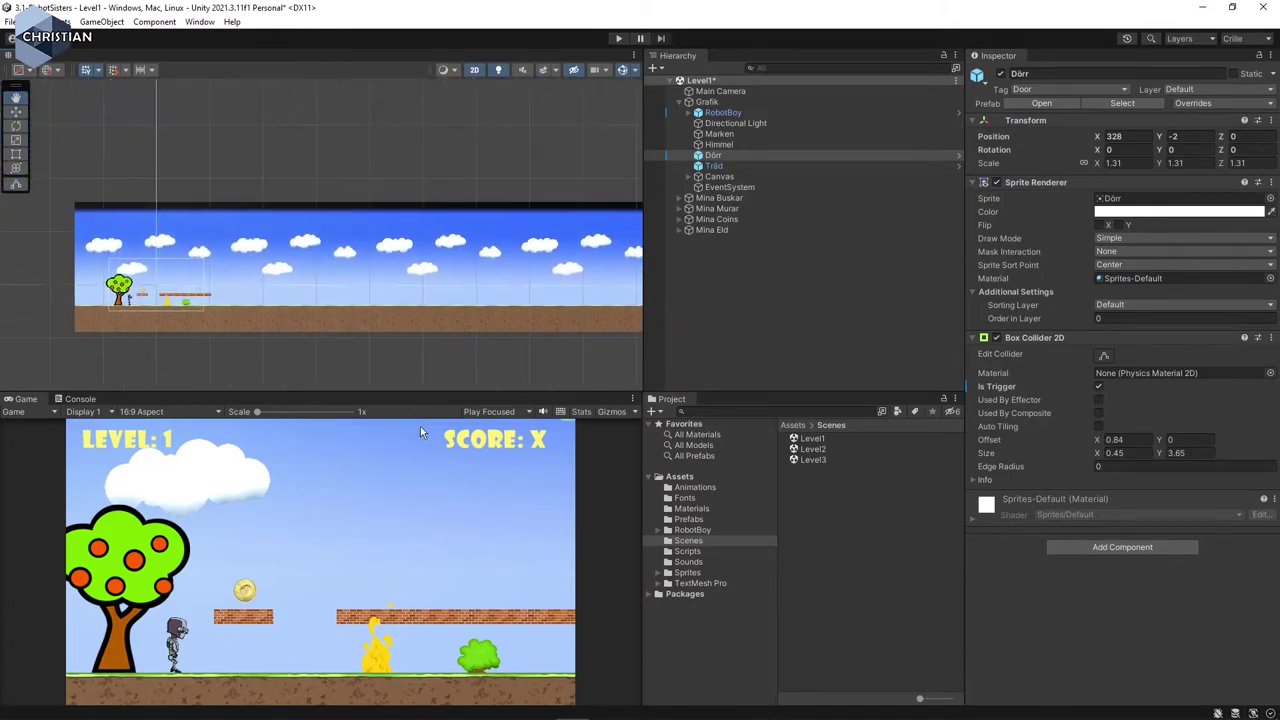
scroll(188, 360, up, 5)
scroll(193, 367, up, 2)
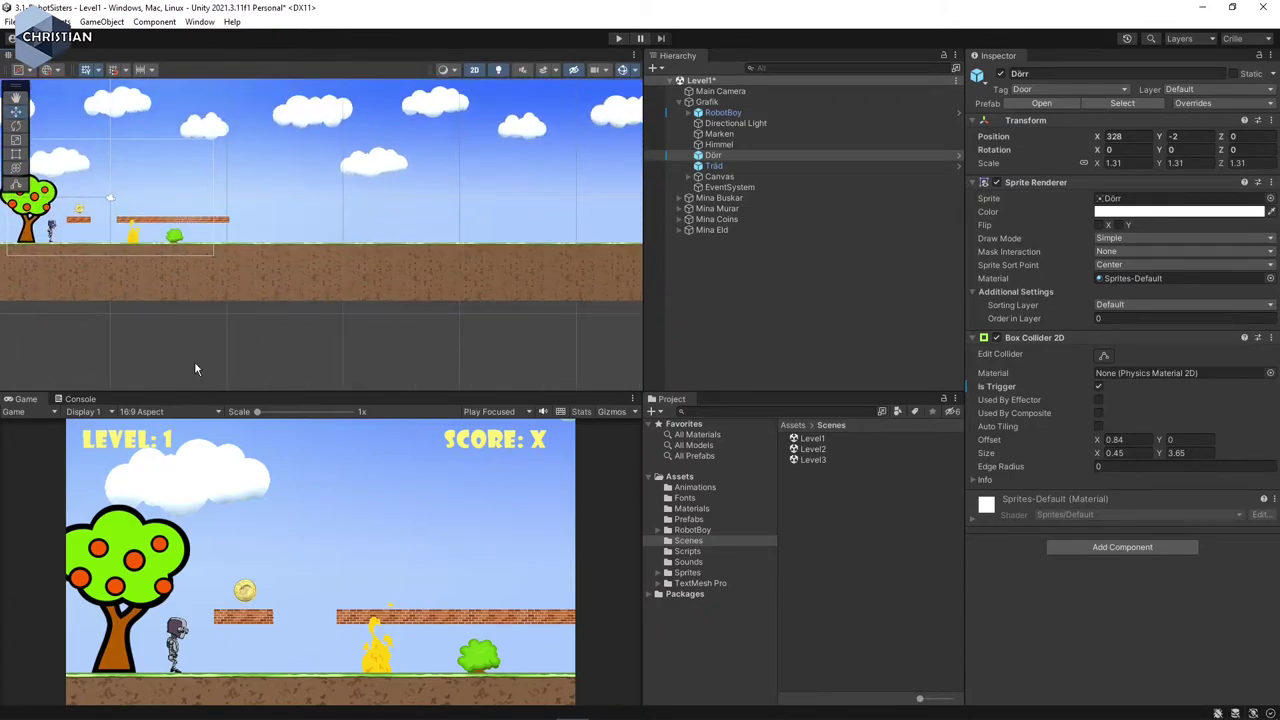
click(185, 222)
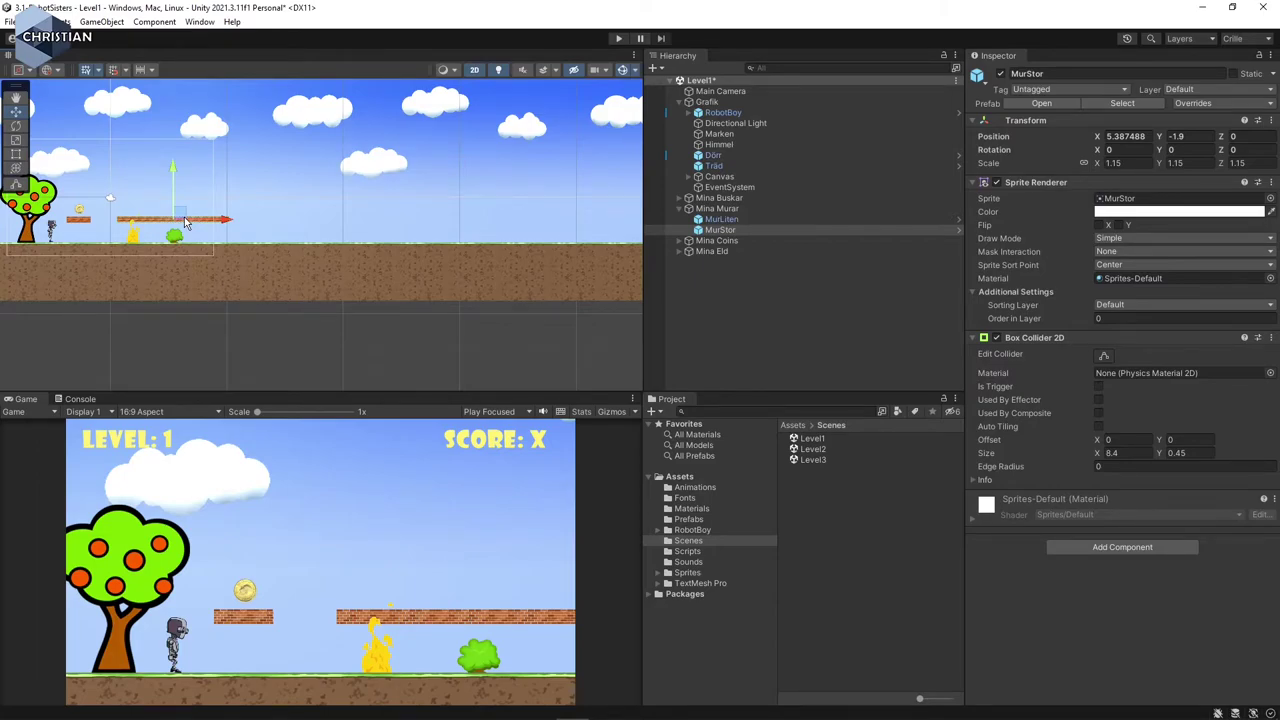
key(ctrl+d)
drag(228, 222, 620, 222)
middle_drag(560, 264, 201, 286)
scroll(201, 286, down, 3)
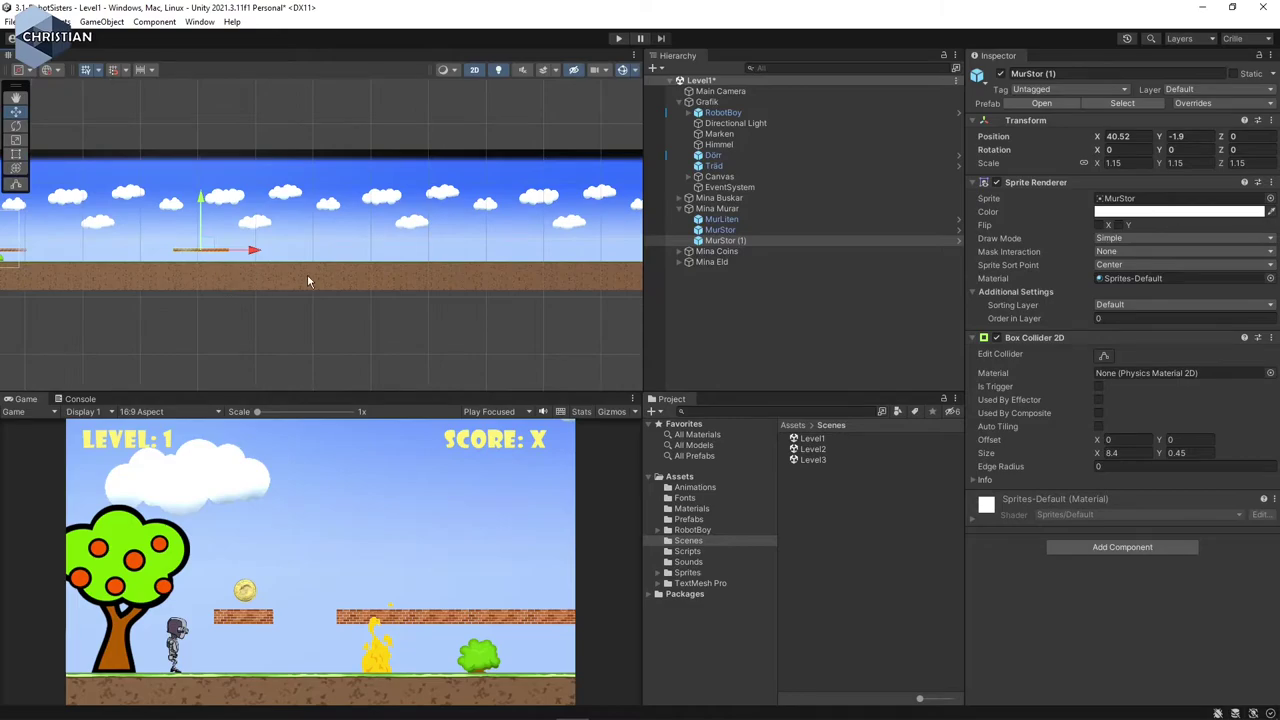
Duplicate the MurStor wall three more times, spacing the copies along the X axis at about X 96.9, 153.7 and 203.3
key(ctrl+d)
drag(254, 251, 572, 257)
middle_drag(572, 264, 252, 295)
key(ctrl+d)
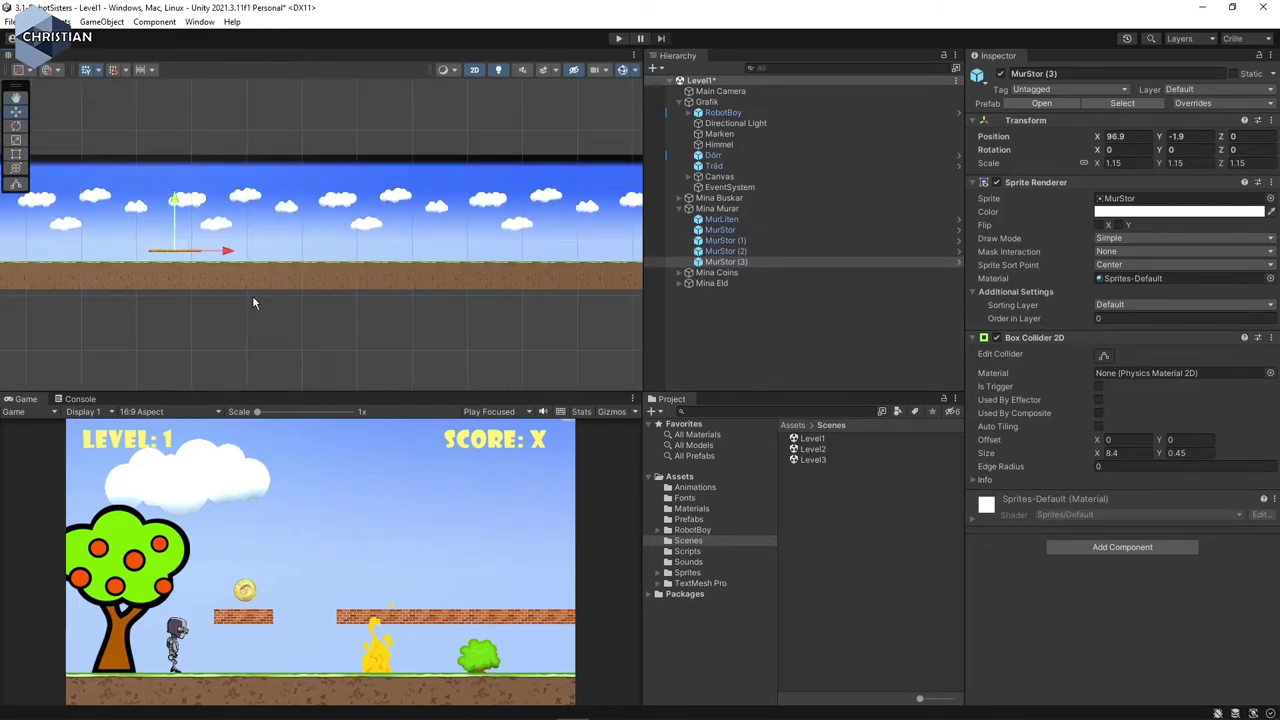
drag(230, 252, 539, 252)
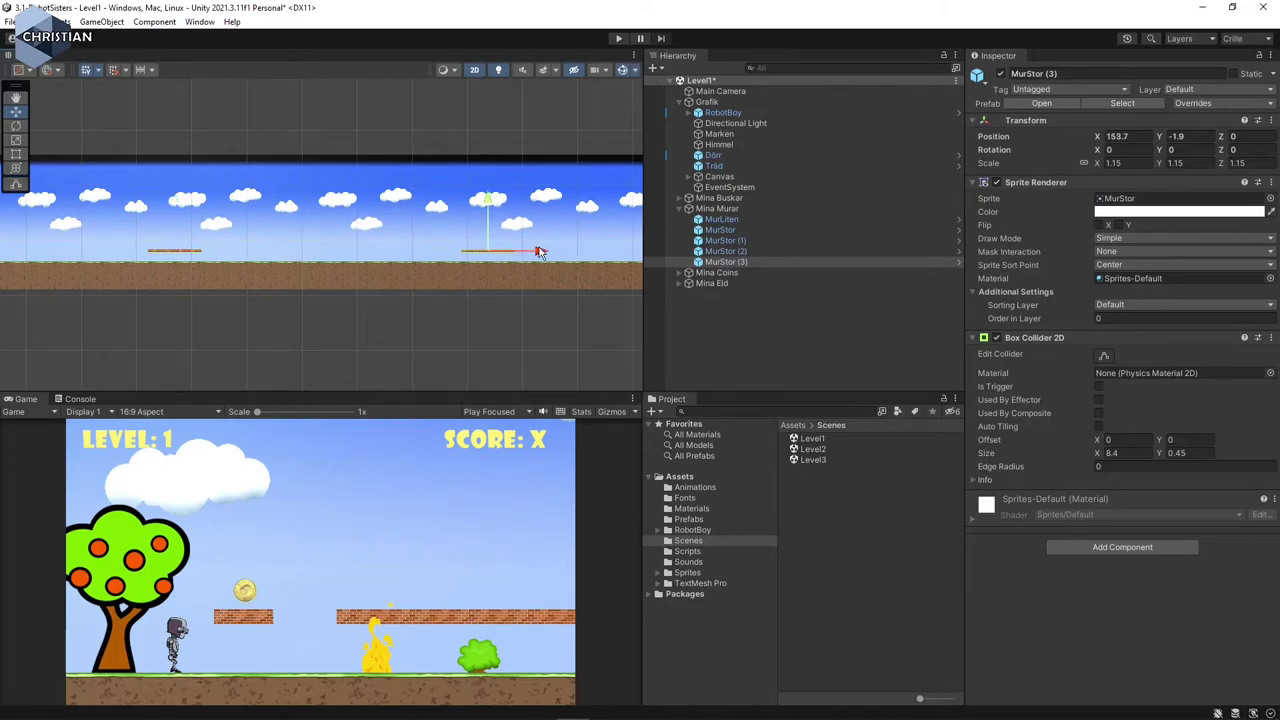
middle_drag(584, 318, 160, 333)
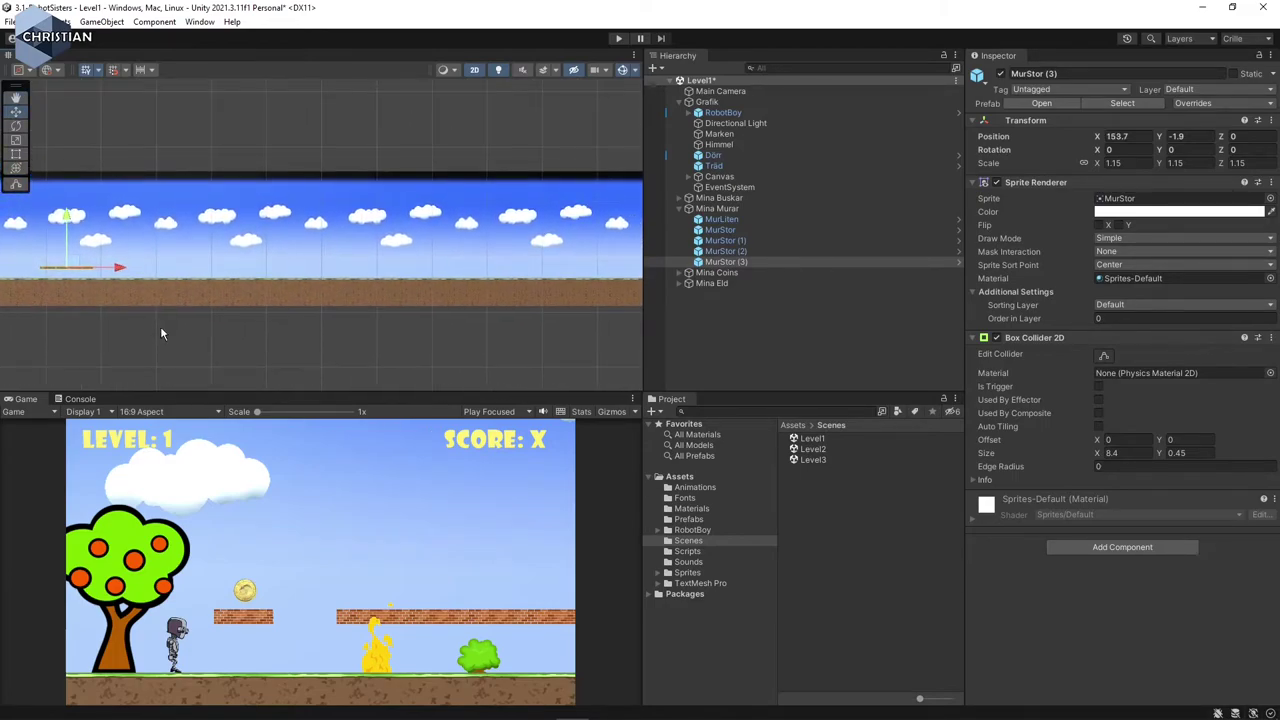
key(ctrl+d)
drag(118, 267, 392, 272)
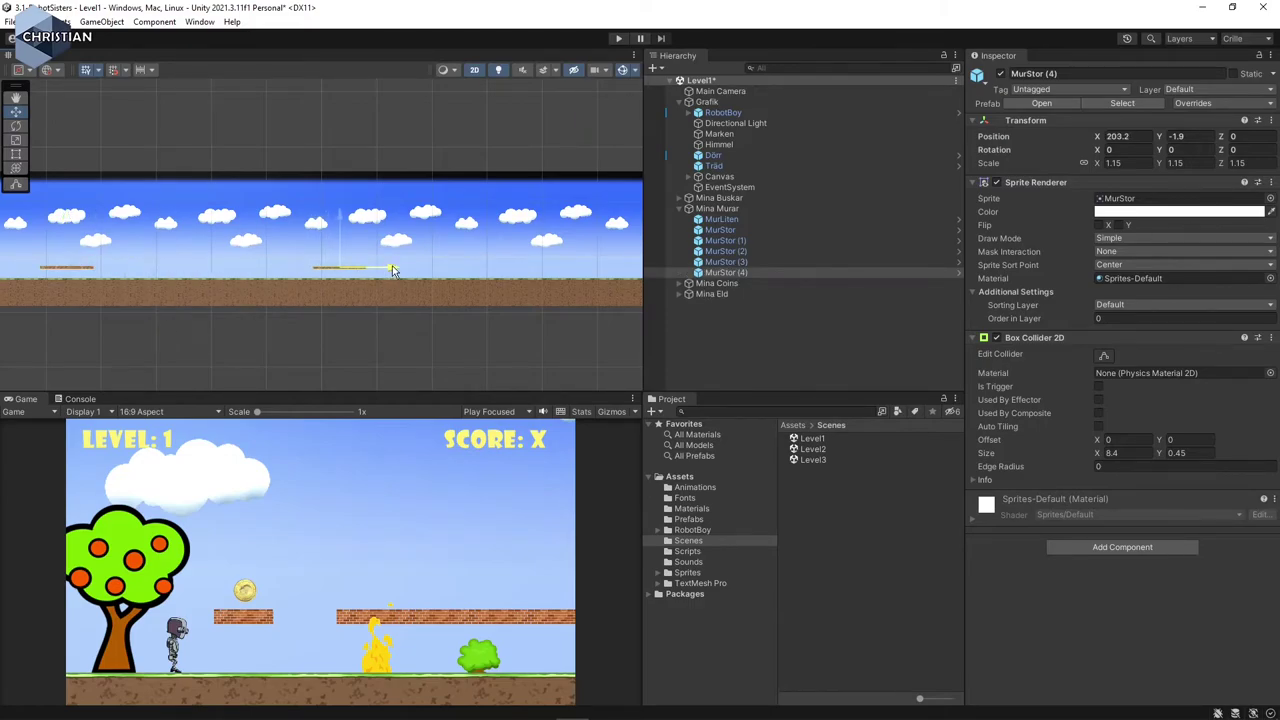
middle_drag(540, 321, 134, 329)
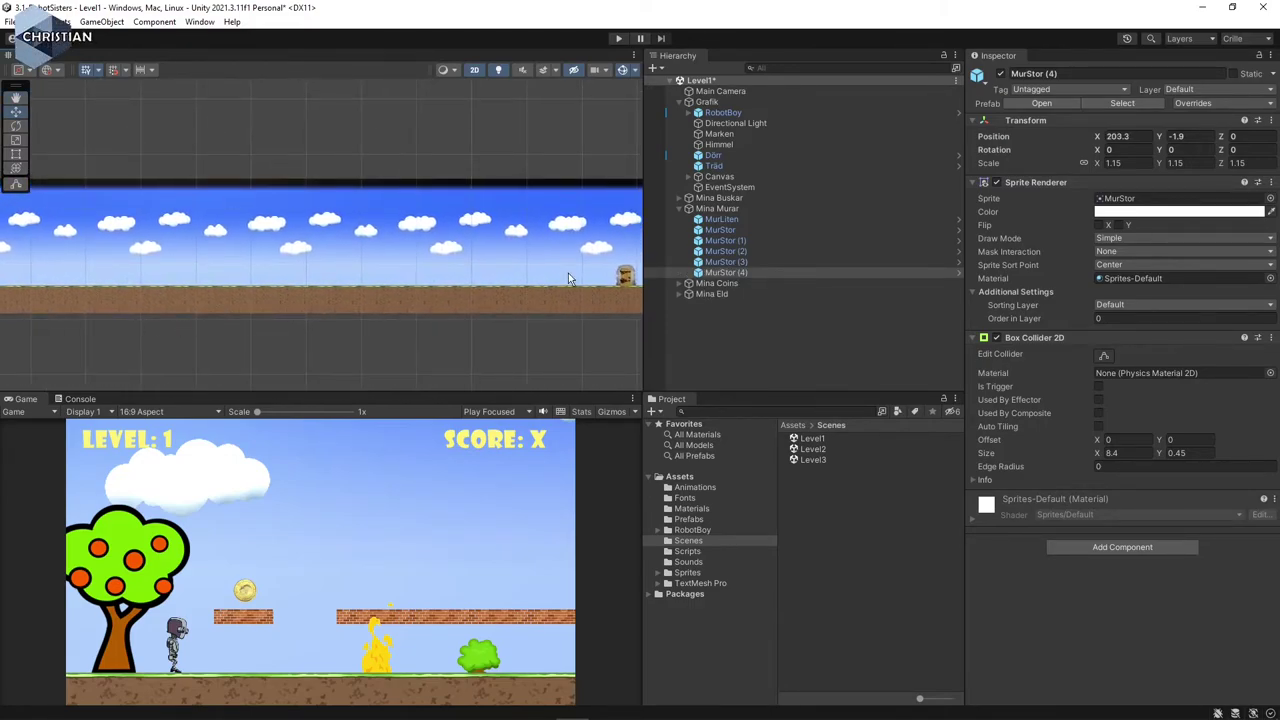
Move the Dörr object back along the X axis to about X 228.1, closer to the last MurStor wall
click(628, 279)
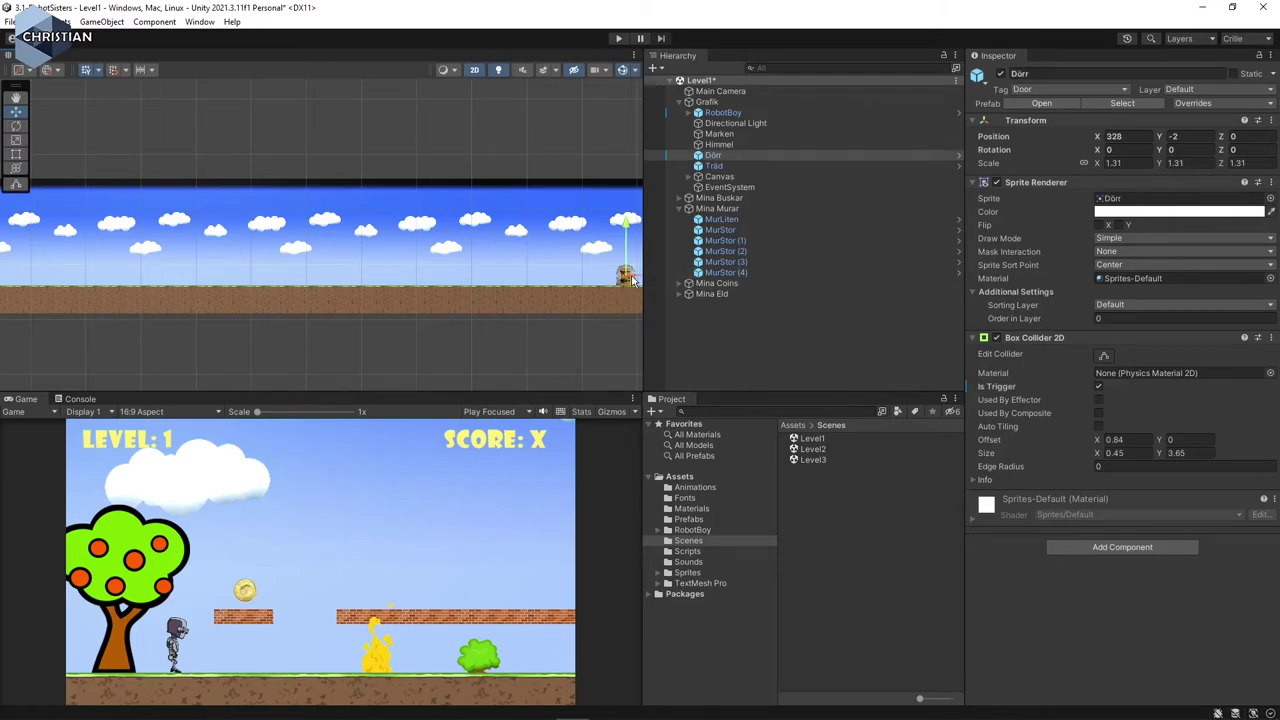
drag(638, 281, 407, 270)
key(ctrl+z)
scroll(509, 326, down, 3)
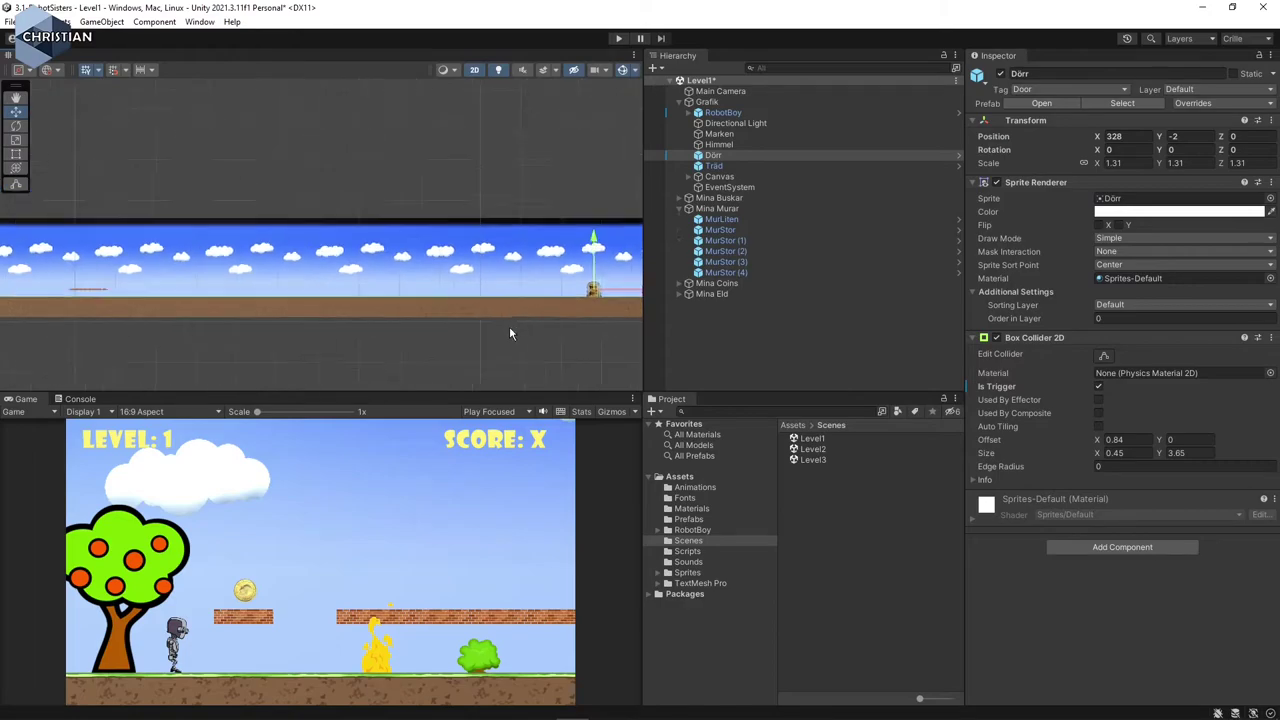
drag(560, 283, 183, 300)
Duplicate the small MurLiten wall near the start three times, spreading the copies along the X axis with the third at about X 48
middle_drag(183, 300, 471, 317)
scroll(263, 343, up, 2)
scroll(205, 345, down, 2)
middle_drag(100, 347, 472, 347)
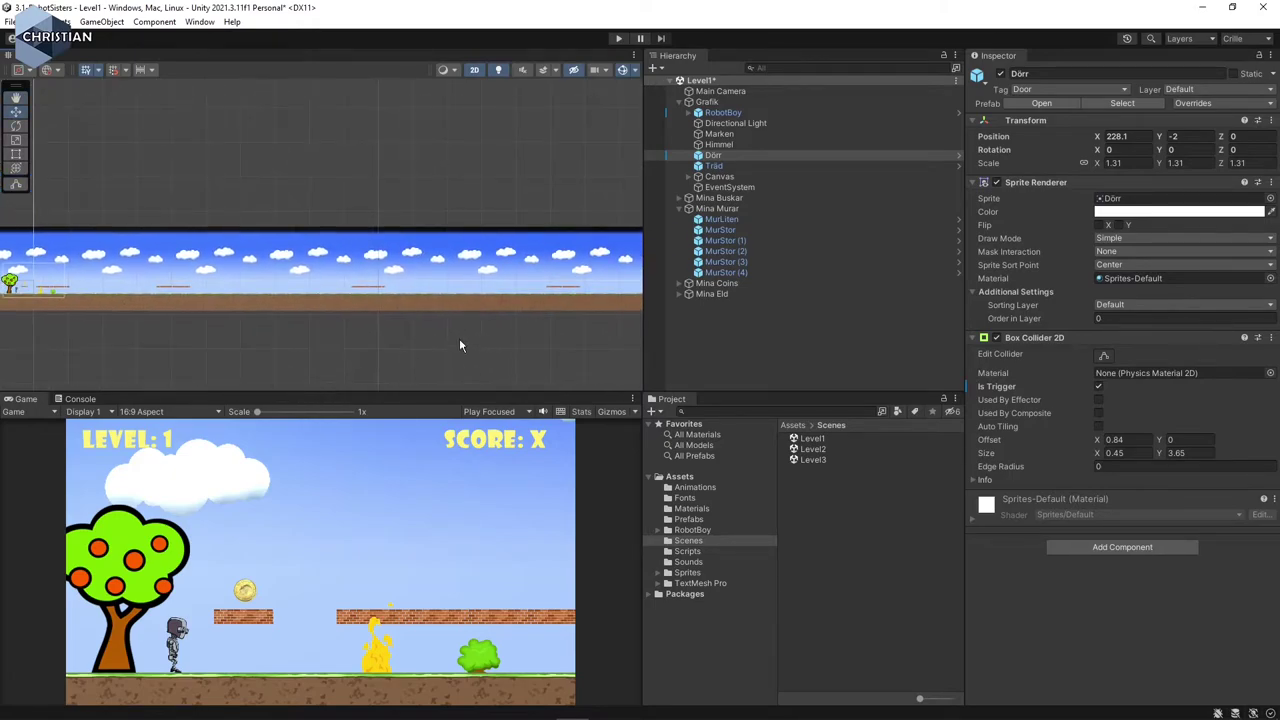
scroll(170, 340, up, 2)
middle_drag(177, 340, 386, 330)
scroll(386, 330, up, 1)
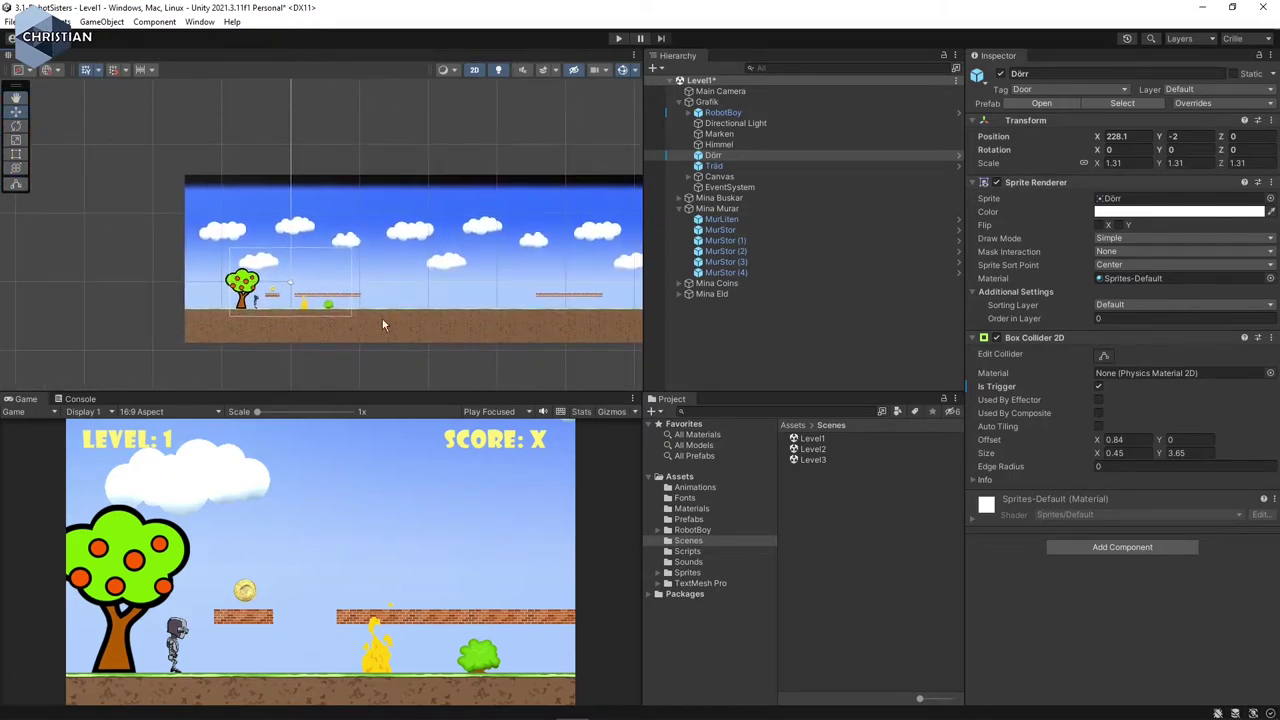
click(270, 300)
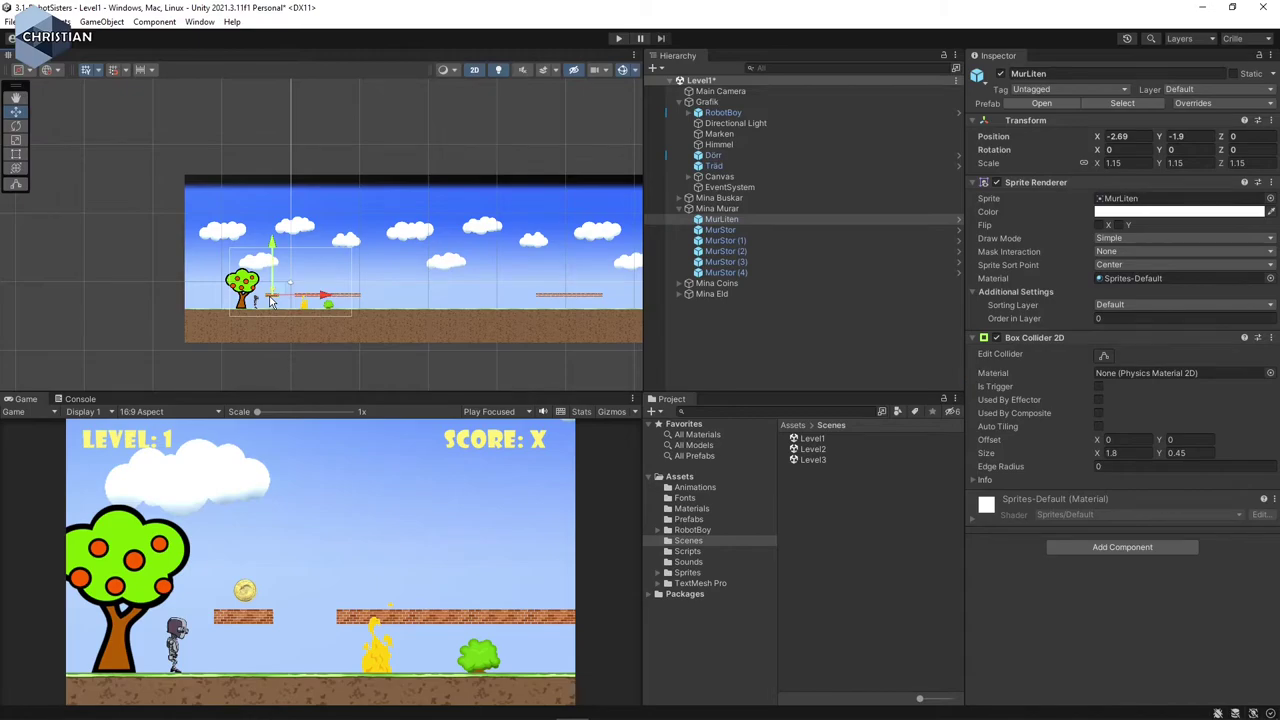
key(ctrl+d)
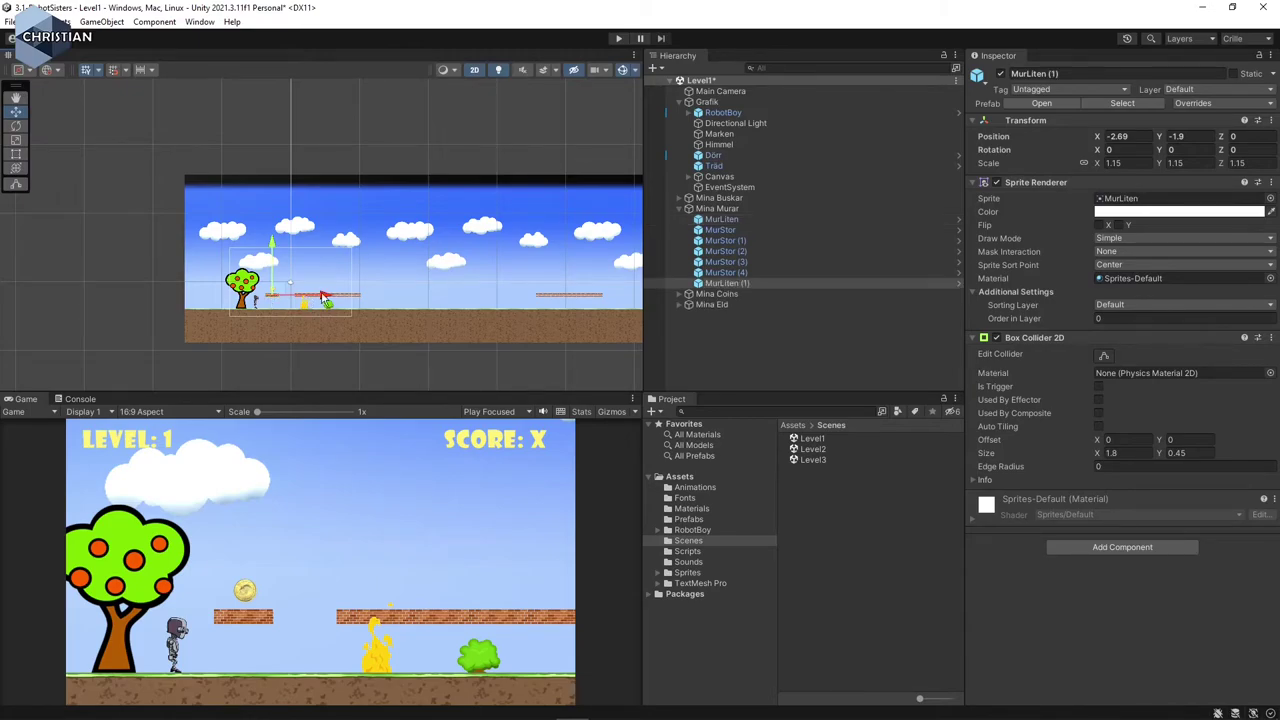
drag(335, 297, 620, 298)
key(ctrl+d)
key(ctrl+d)
middle_drag(602, 374, 120, 329)
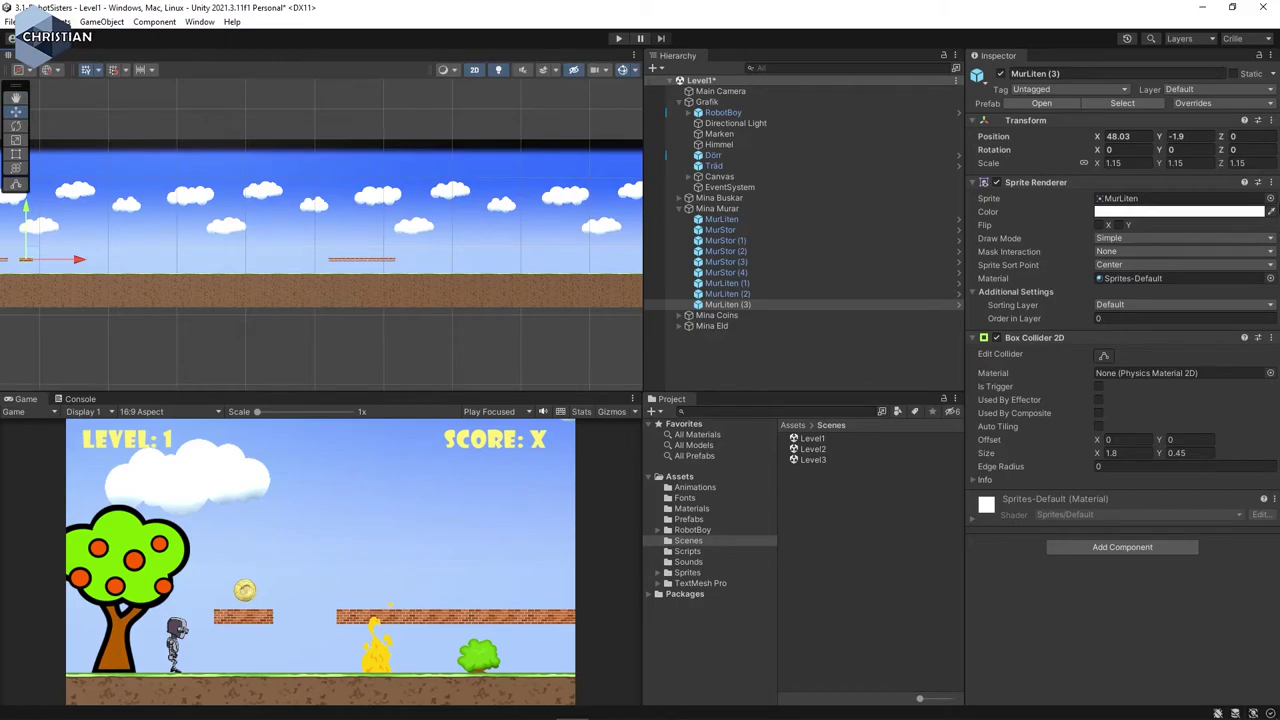
Move the third MurLiten copy farther along and add two more between the following MurStor walls, the last at about X 181.1
drag(75, 265, 601, 263)
key(ctrl+d)
middle_drag(533, 343, 102, 307)
key(ctrl+d)
drag(160, 240, 535, 252)
middle_drag(600, 314, 490, 369)
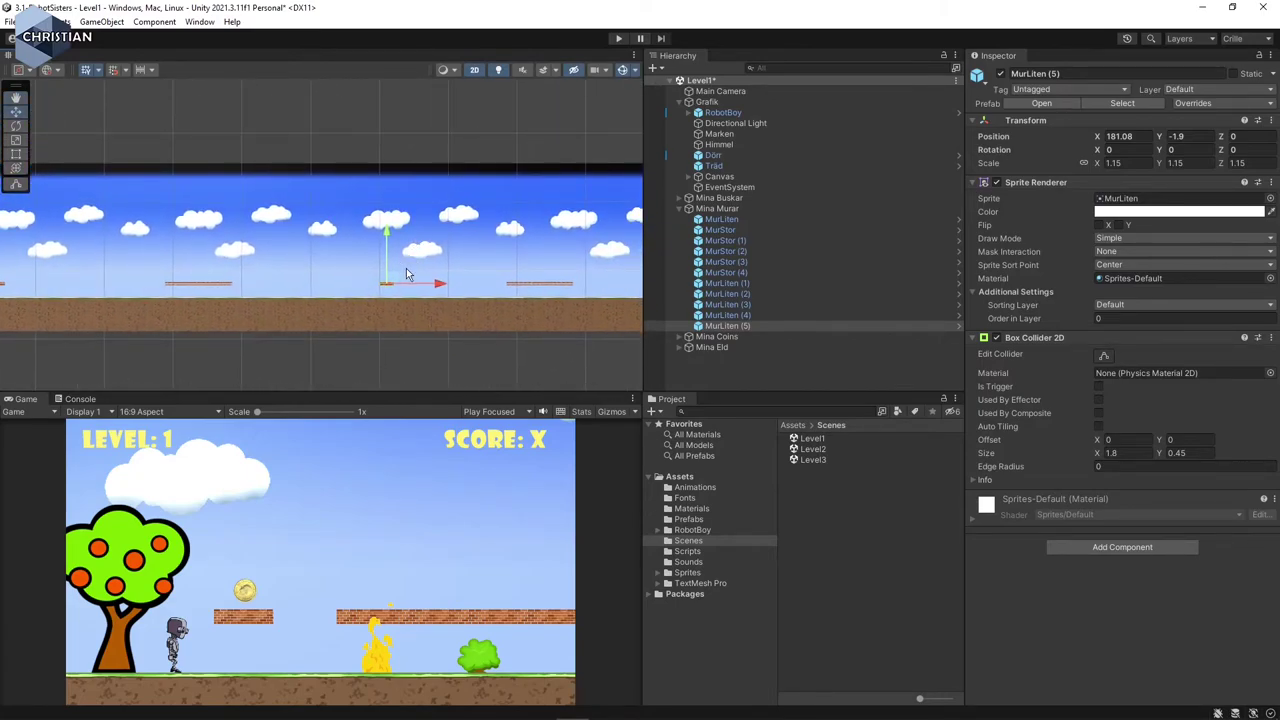
Move the last MurLiten copy above MurStor (4) at about X 206.2, Y 1.49, and place a duplicate above MurStor (3) at about X 154.3
drag(390, 240, 390, 200)
drag(437, 249, 609, 246)
drag(560, 194, 562, 212)
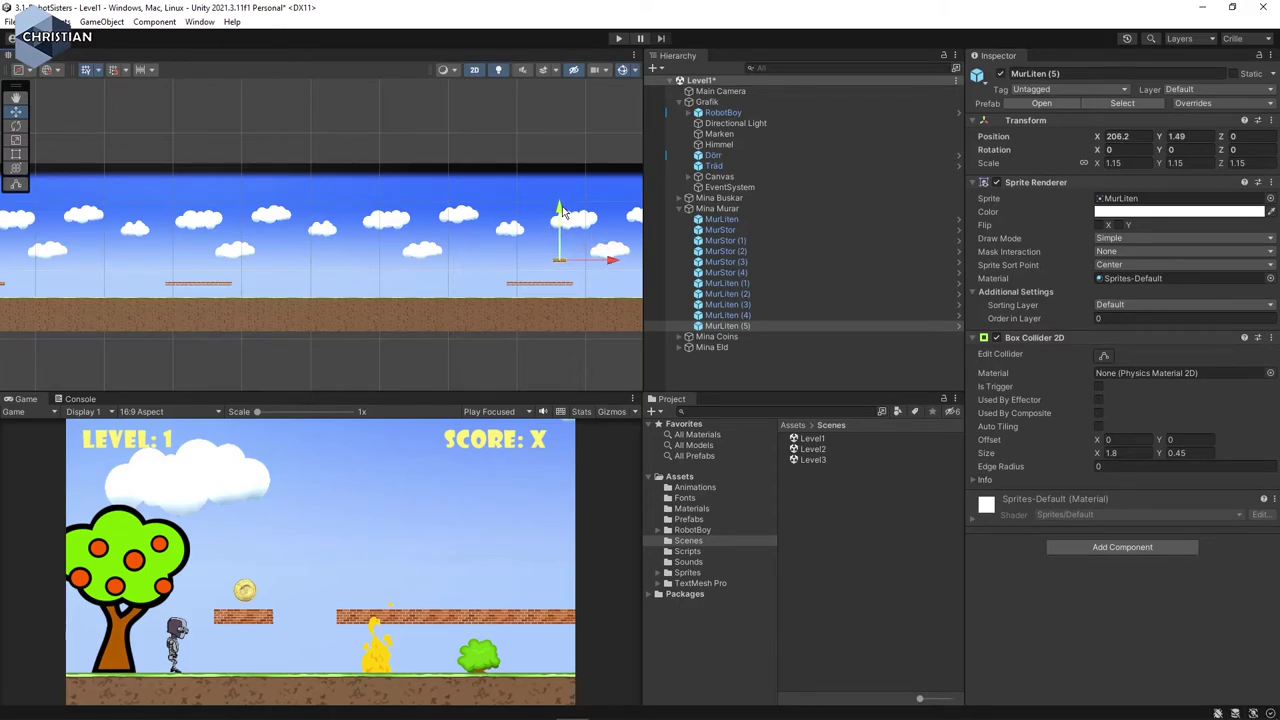
key(ctrl+d)
drag(614, 263, 258, 281)
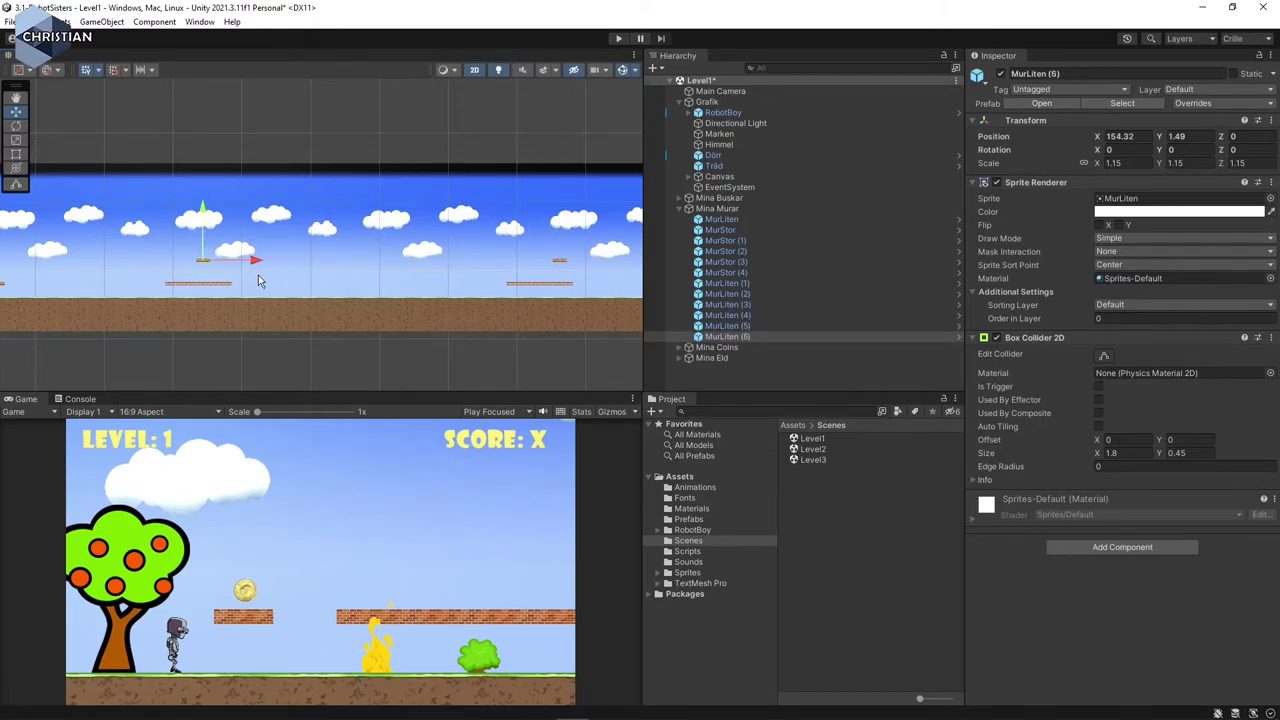
middle_drag(224, 341, 578, 338)
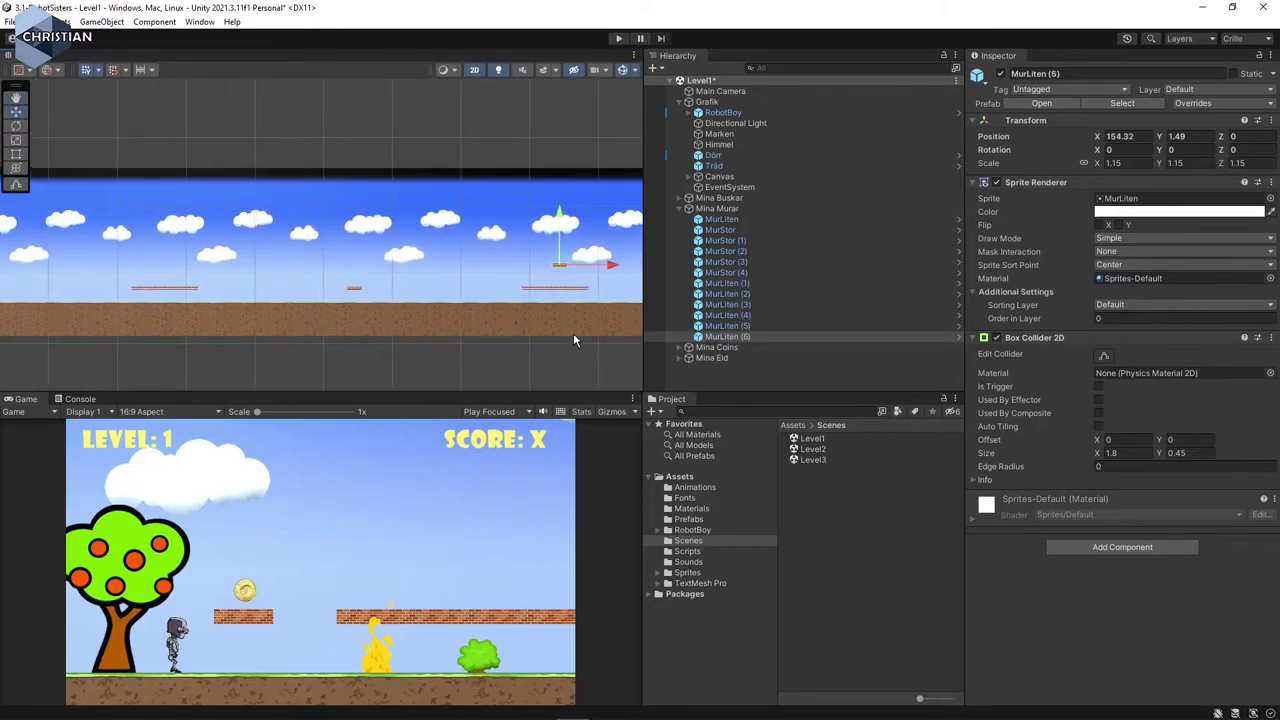
Duplicate the raised MurLiten wall three times above and beyond MurStor (2), with the second and third copies at about X 108.9 and 115.9
key(ctrl+d)
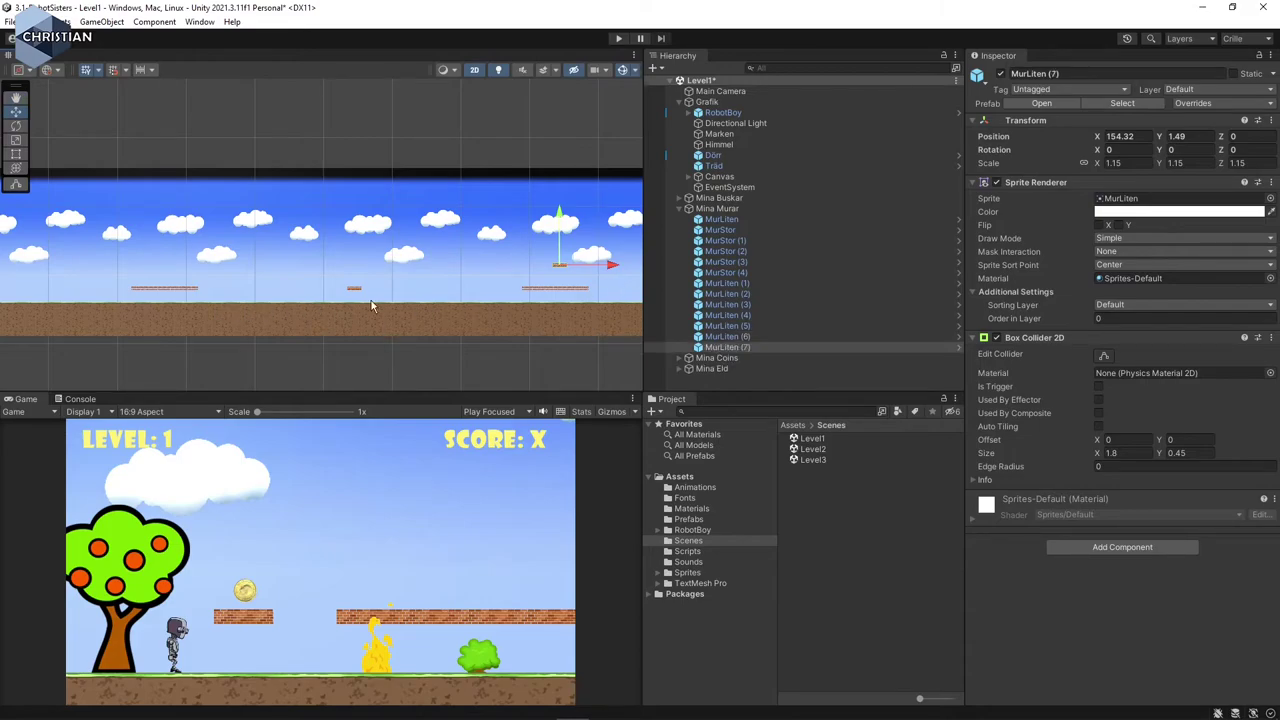
drag(614, 268, 299, 266)
key(ctrl+d)
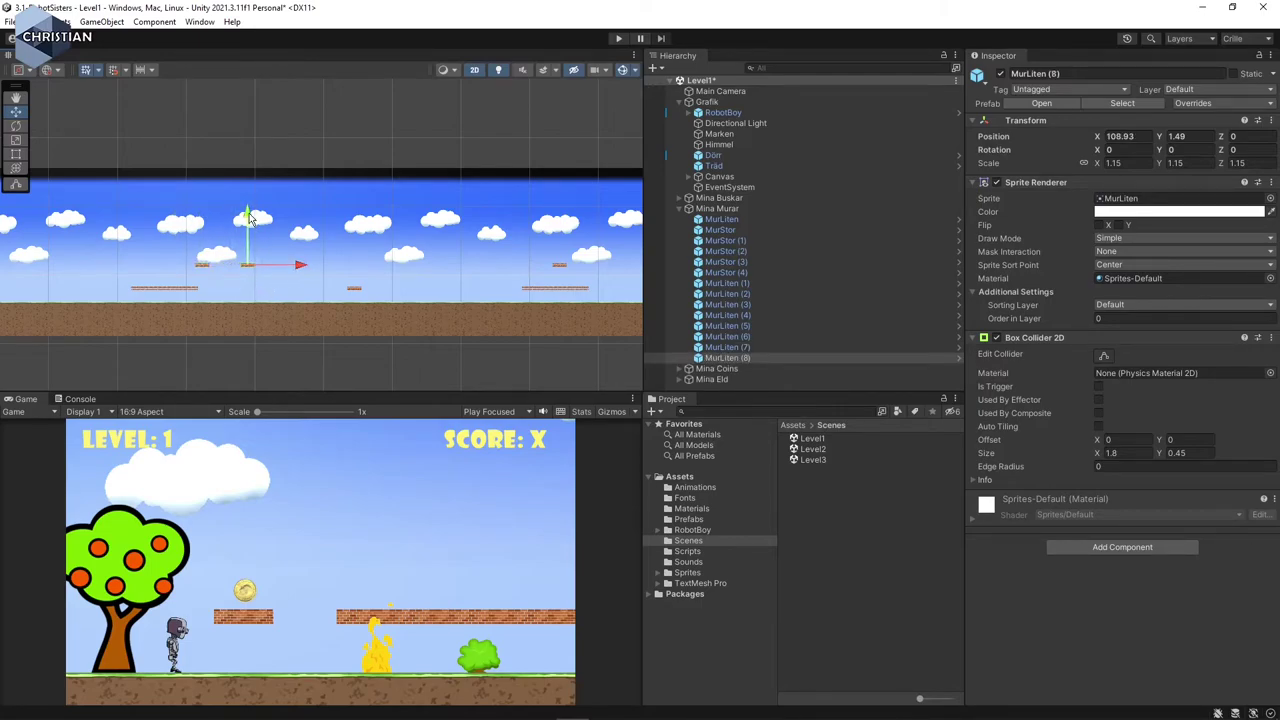
key(ctrl+d)
click(328, 275)
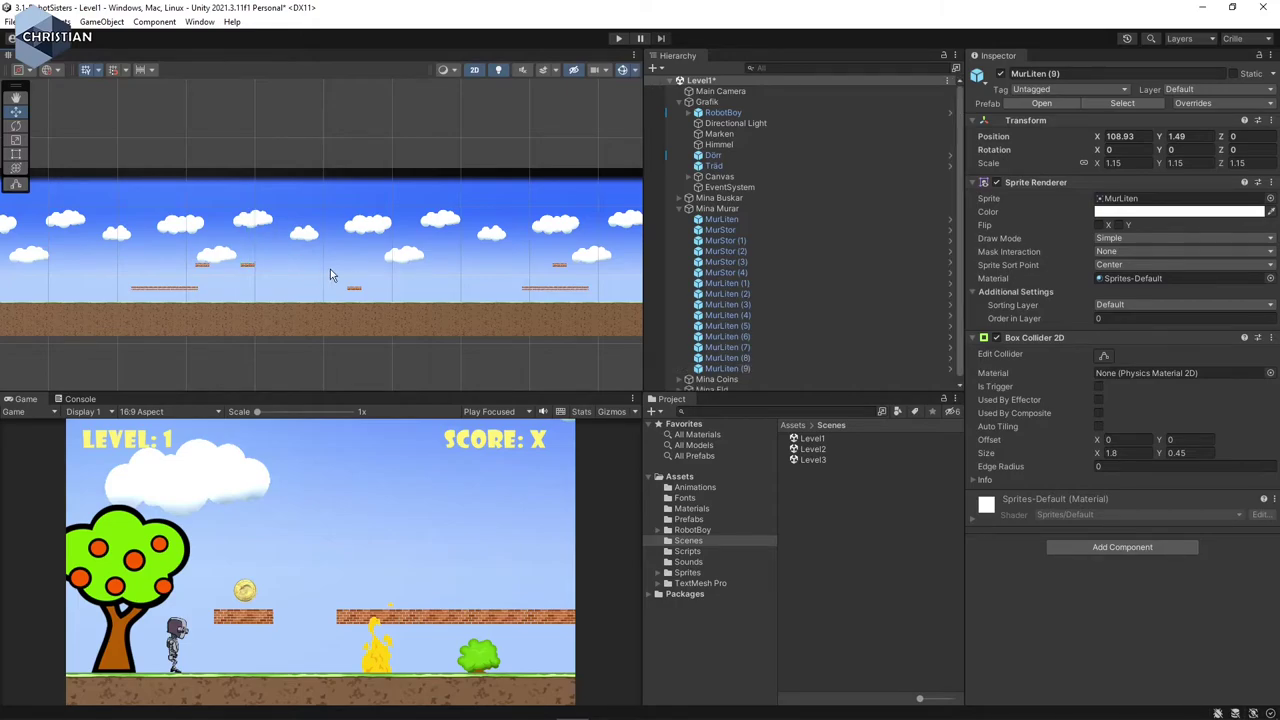
click(252, 270)
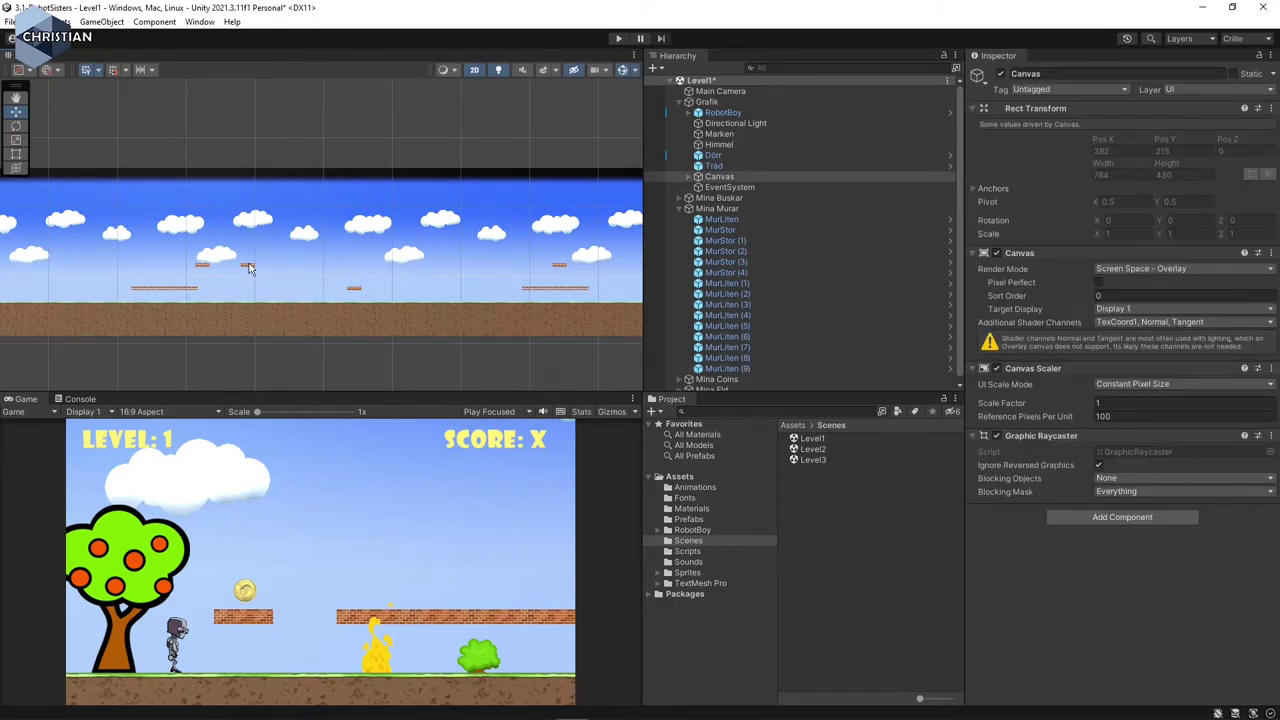
click(245, 268)
drag(304, 266, 350, 268)
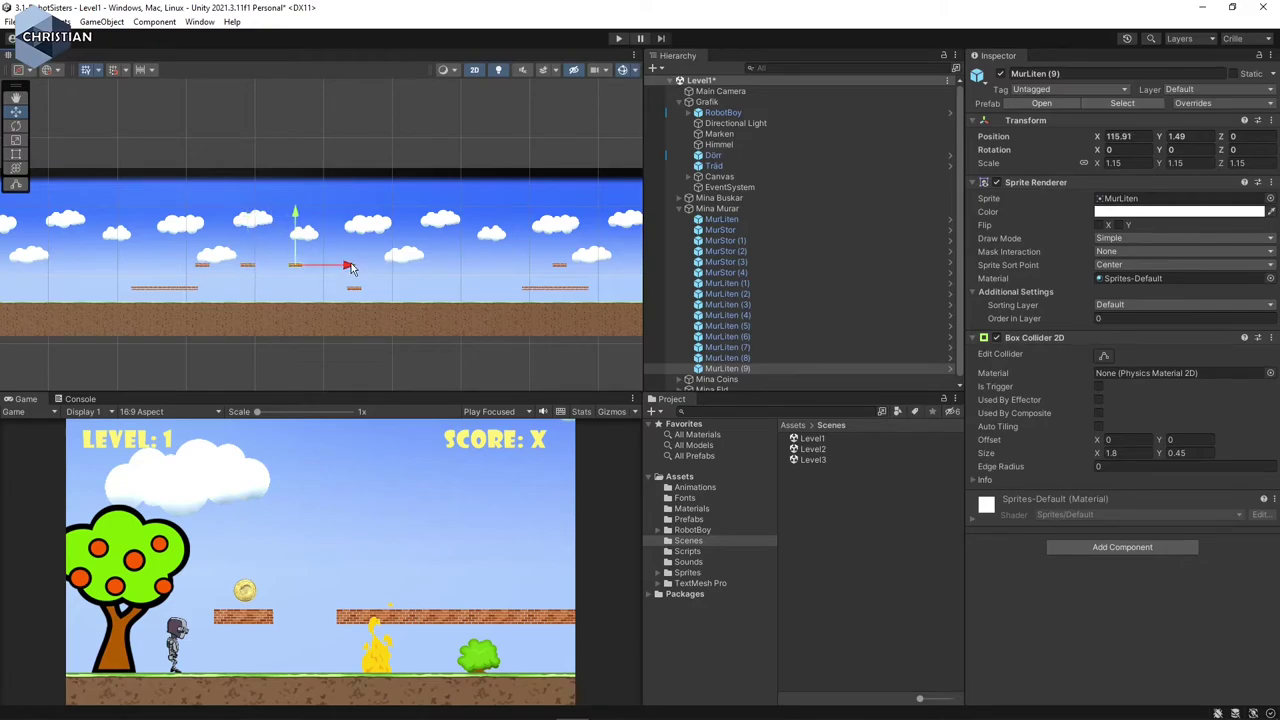
Duplicate the last raised MurLiten wall and place the copy higher up at about X 120.3, Y 3.82
key(ctrl+d)
drag(349, 267, 371, 264)
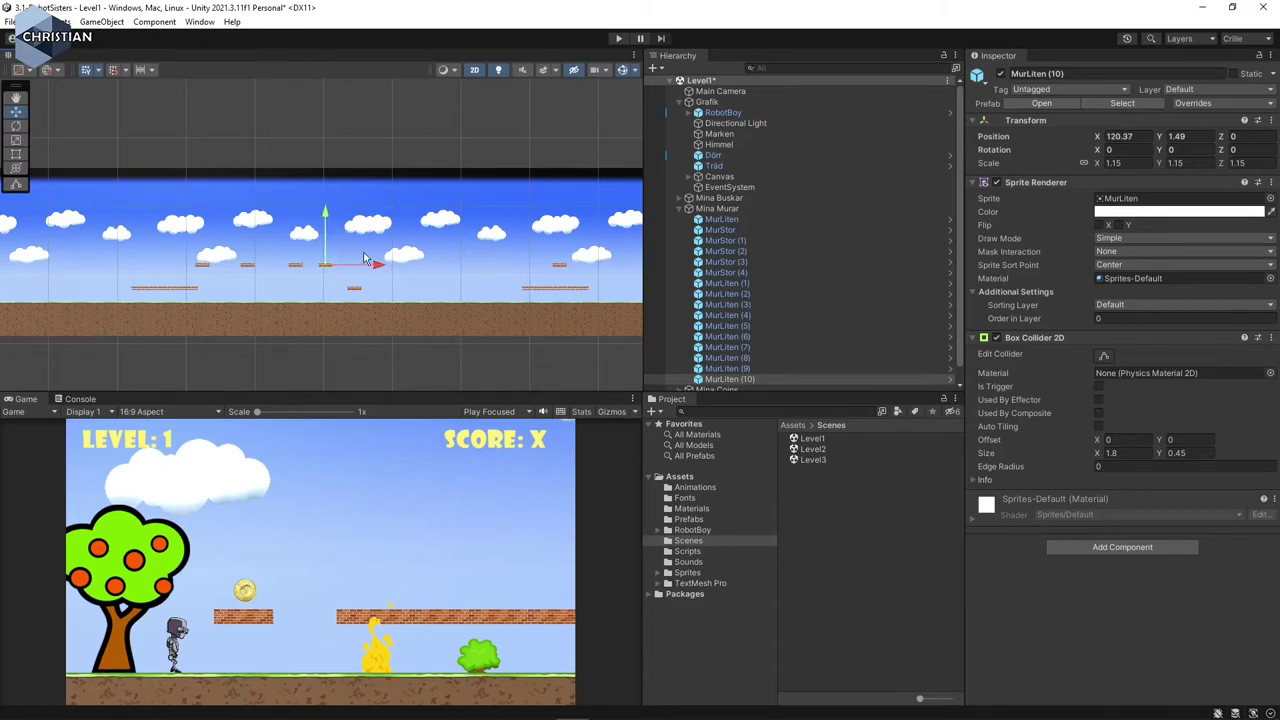
drag(327, 213, 330, 203)
Collapse Mina Murar and duplicate the Buske bush four times along the ground, from about X 21.1 to X 109.2
scroll(411, 338, down, 2)
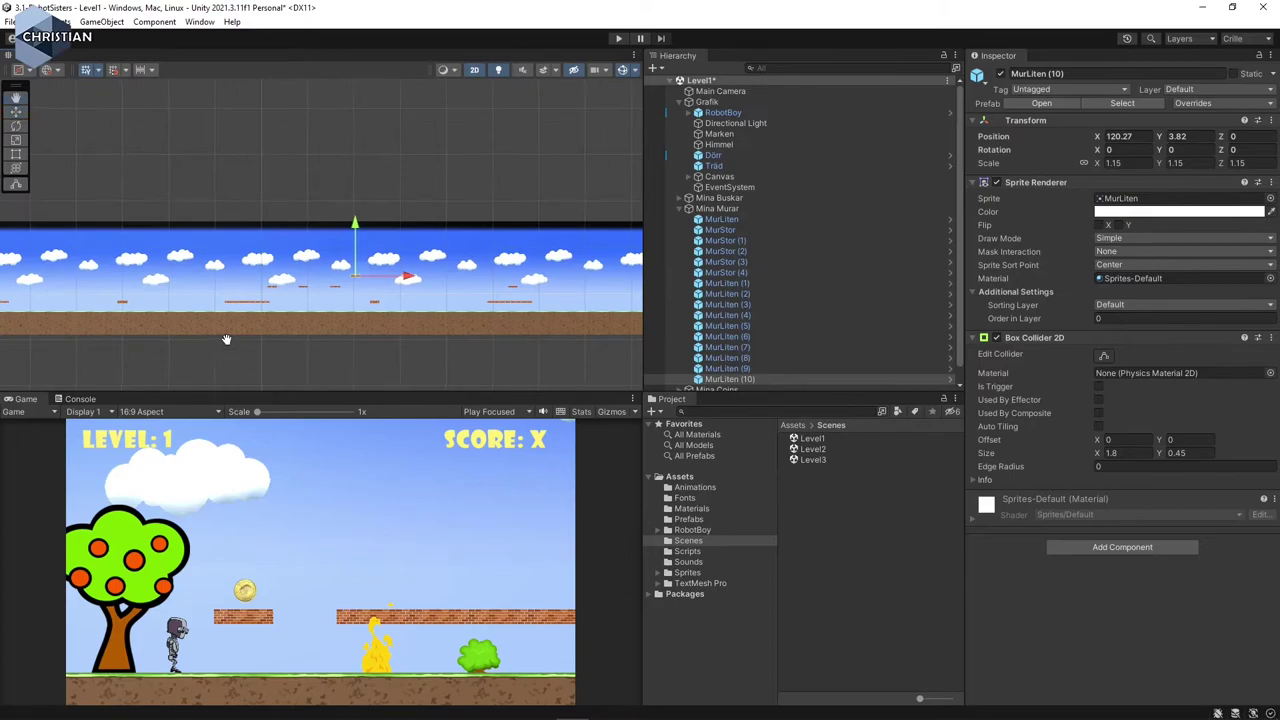
scroll(226, 345, down, 2)
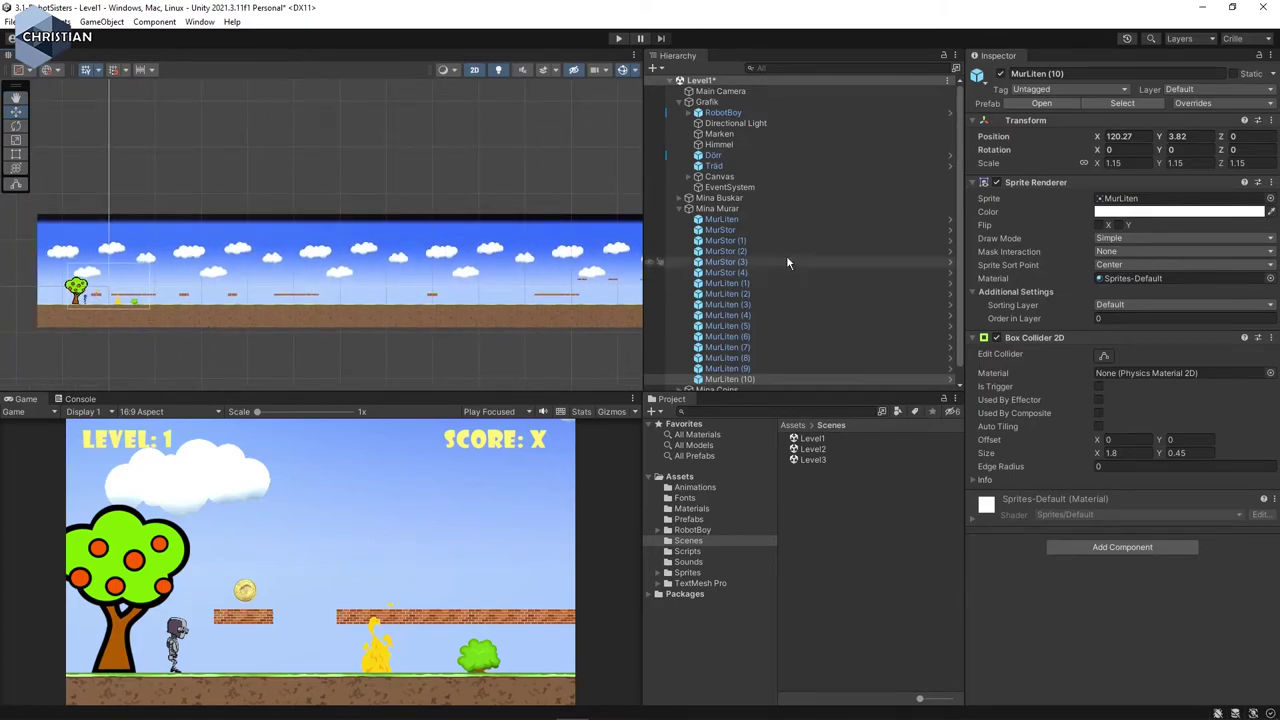
click(700, 208)
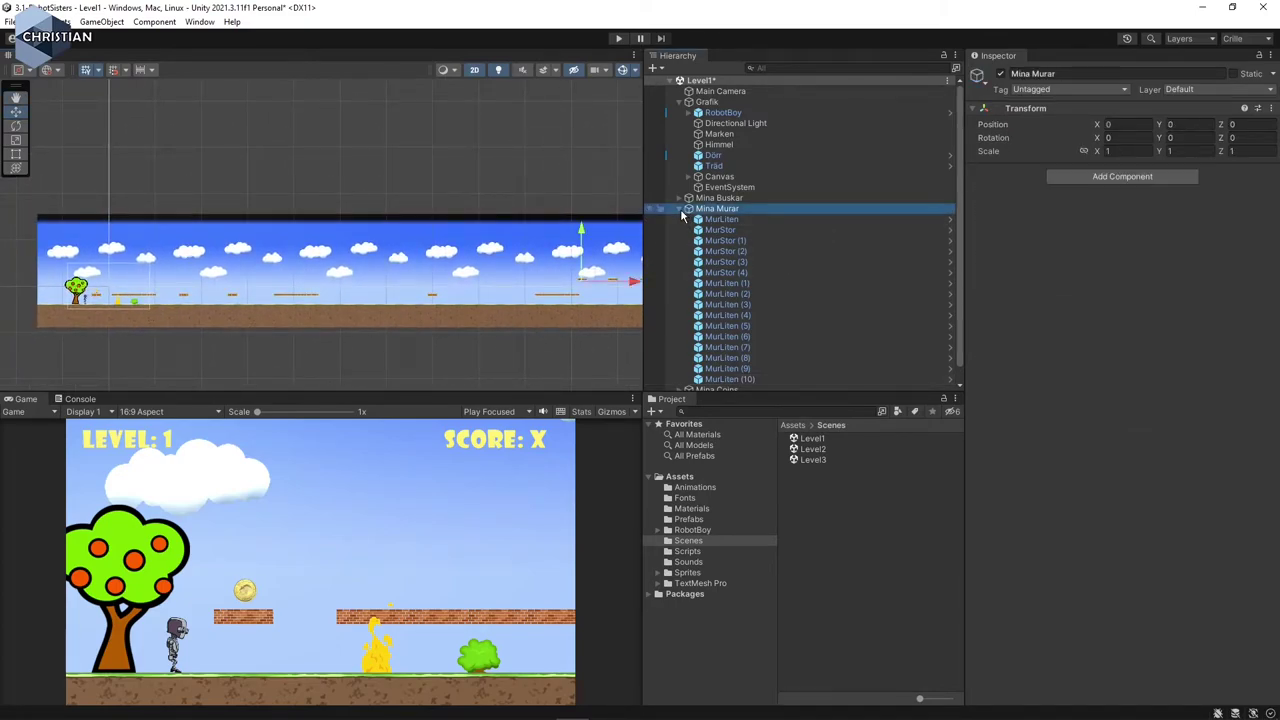
click(680, 208)
click(680, 198)
click(740, 208)
key(ctrl+d)
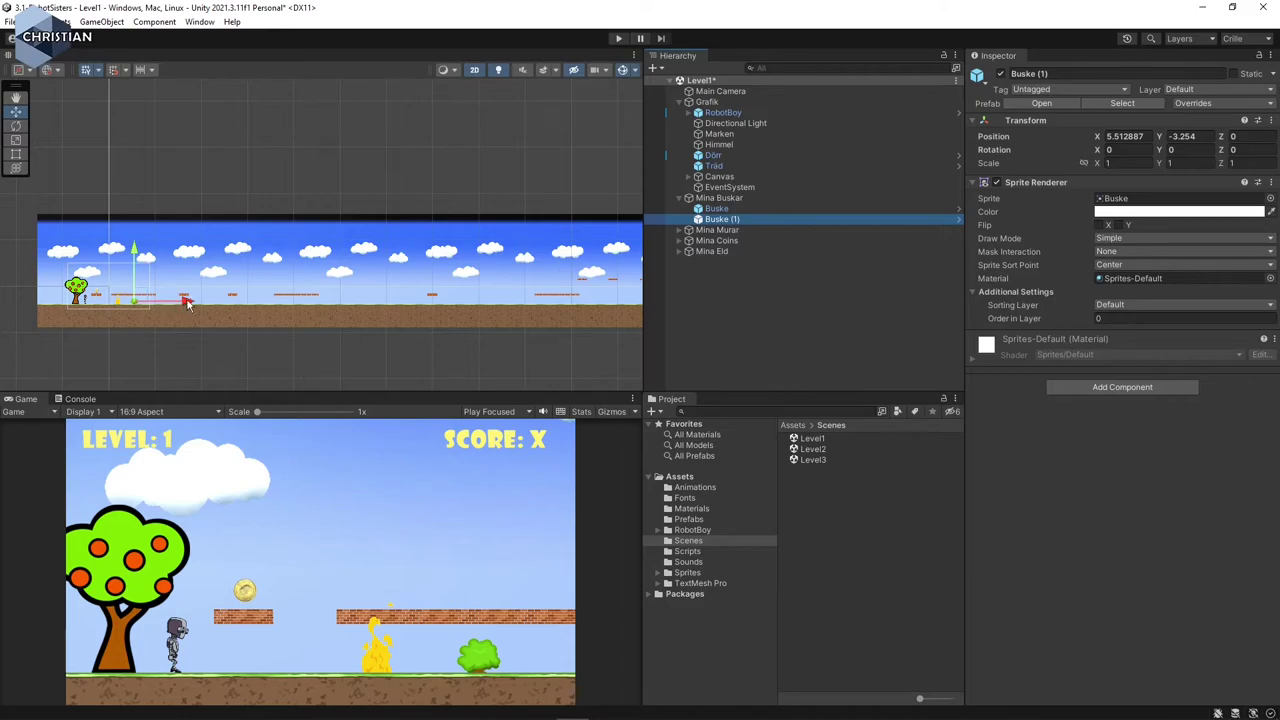
drag(186, 300, 241, 304)
key(ctrl+d)
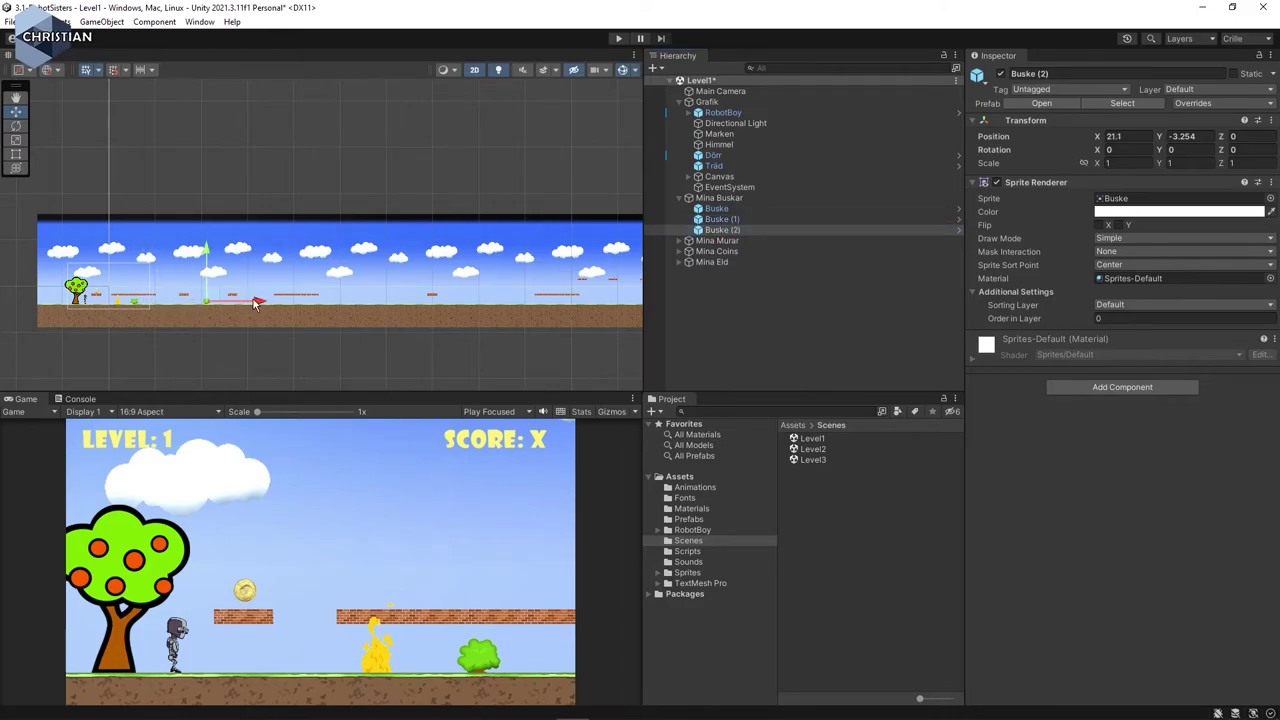
key(ctrl+d)
drag(266, 304, 679, 308)
key(ctrl+d)
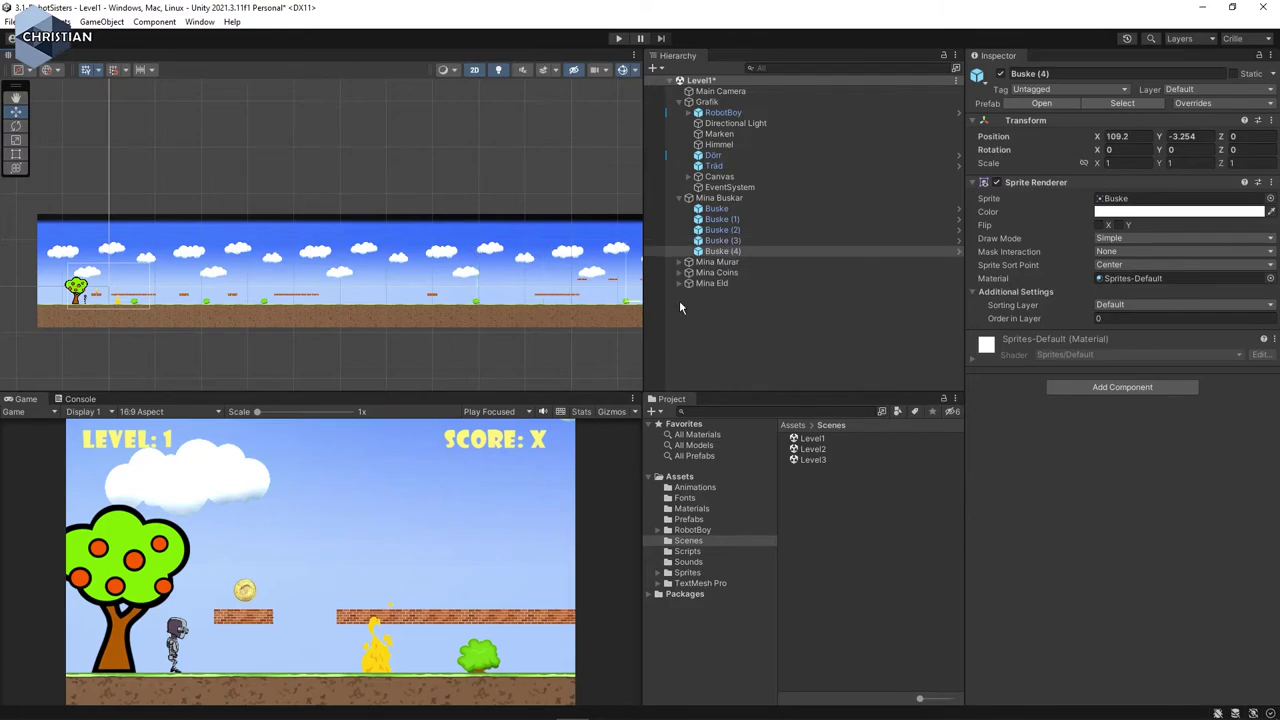
Add four more Buske copies toward the door, the last two at about X 191.5 and 219.9, and collapse Mina Buskar
key(ctrl+d)
middle_drag(600, 327, 197, 328)
drag(460, 287, 653, 289)
key(ctrl+d)
key(ctrl+d)
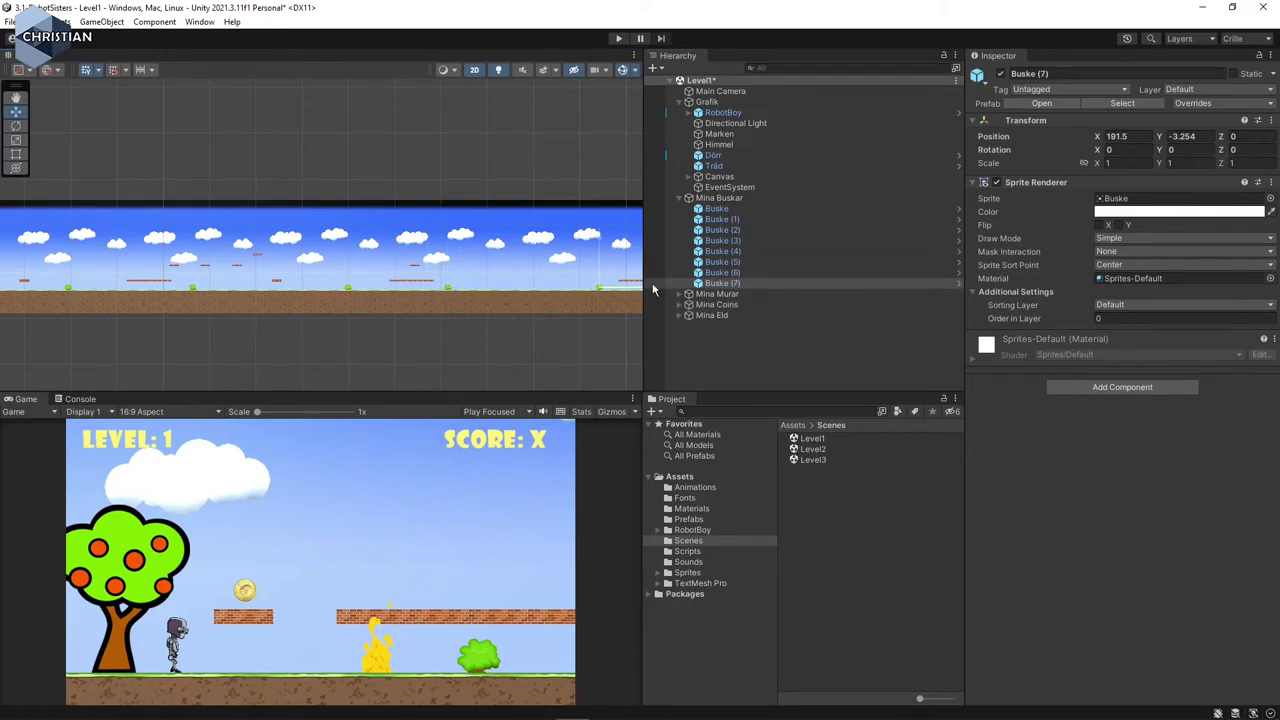
middle_drag(566, 346, 263, 317)
key(ctrl+d)
drag(307, 264, 410, 262)
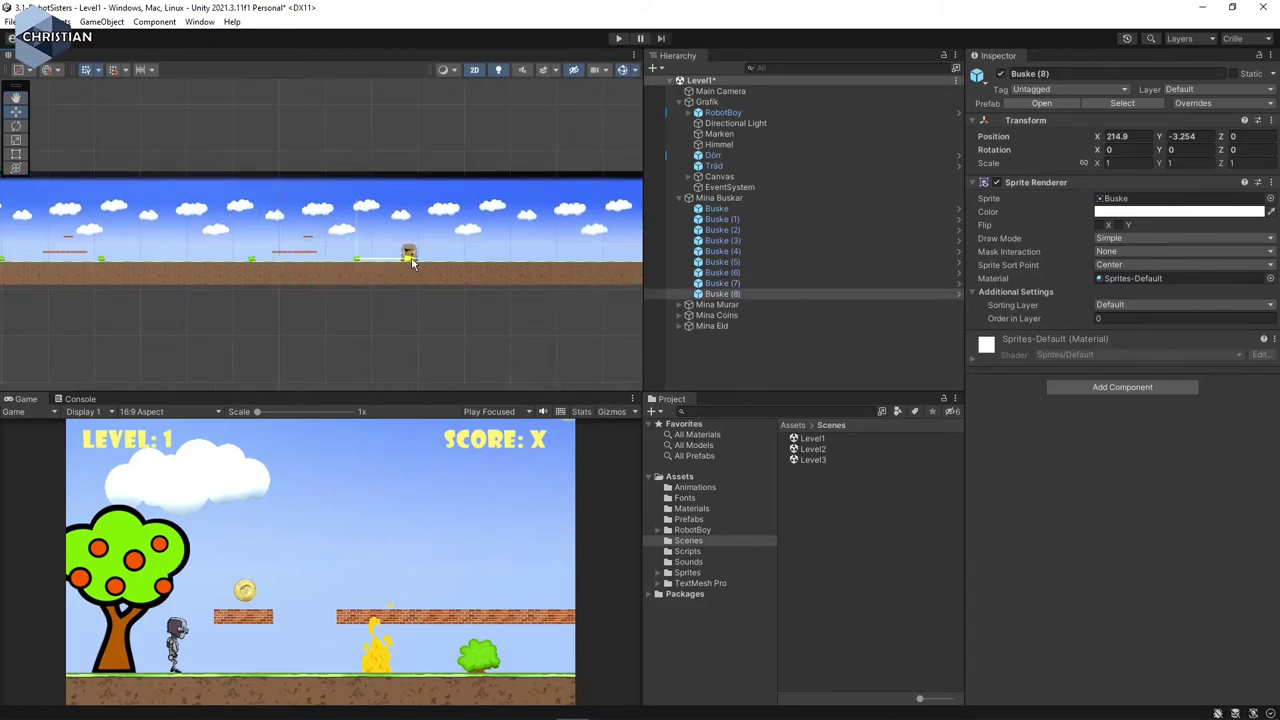
click(680, 198)
Duplicate the Eld fire in Mina Eld twice along the ground, with the second copy at about X 63.2
middle_drag(294, 317, 577, 326)
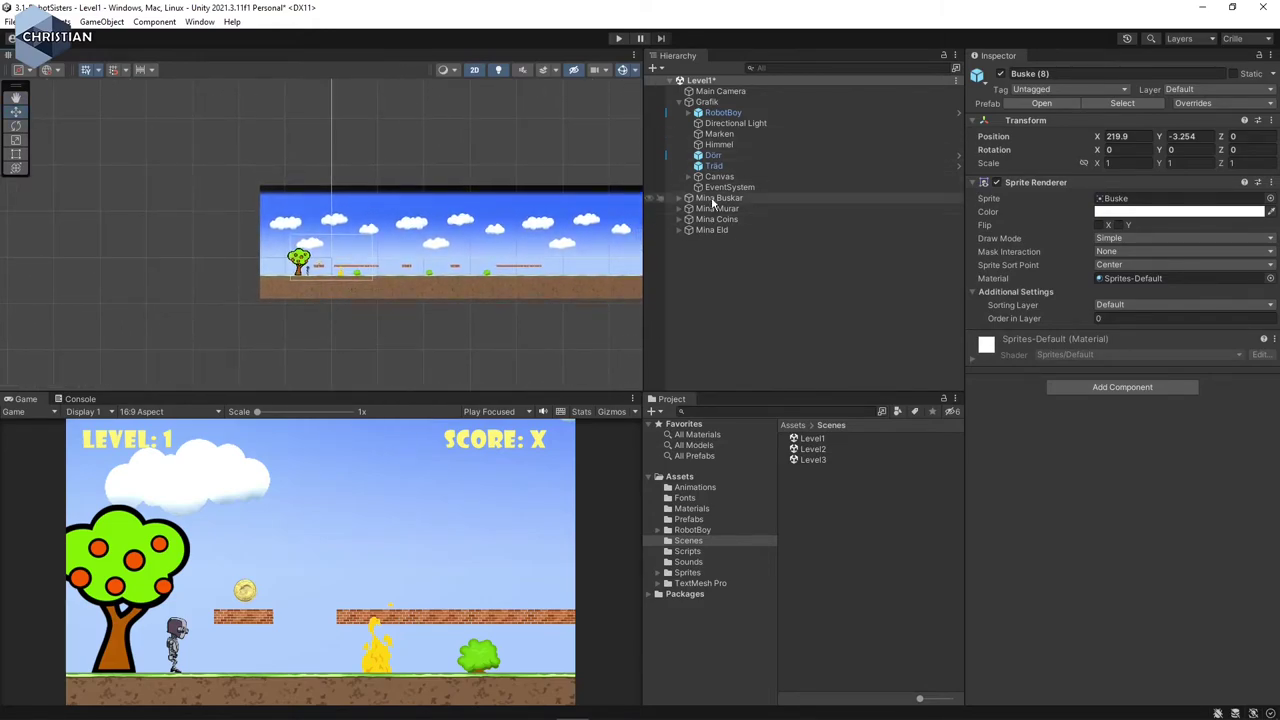
click(679, 230)
click(704, 241)
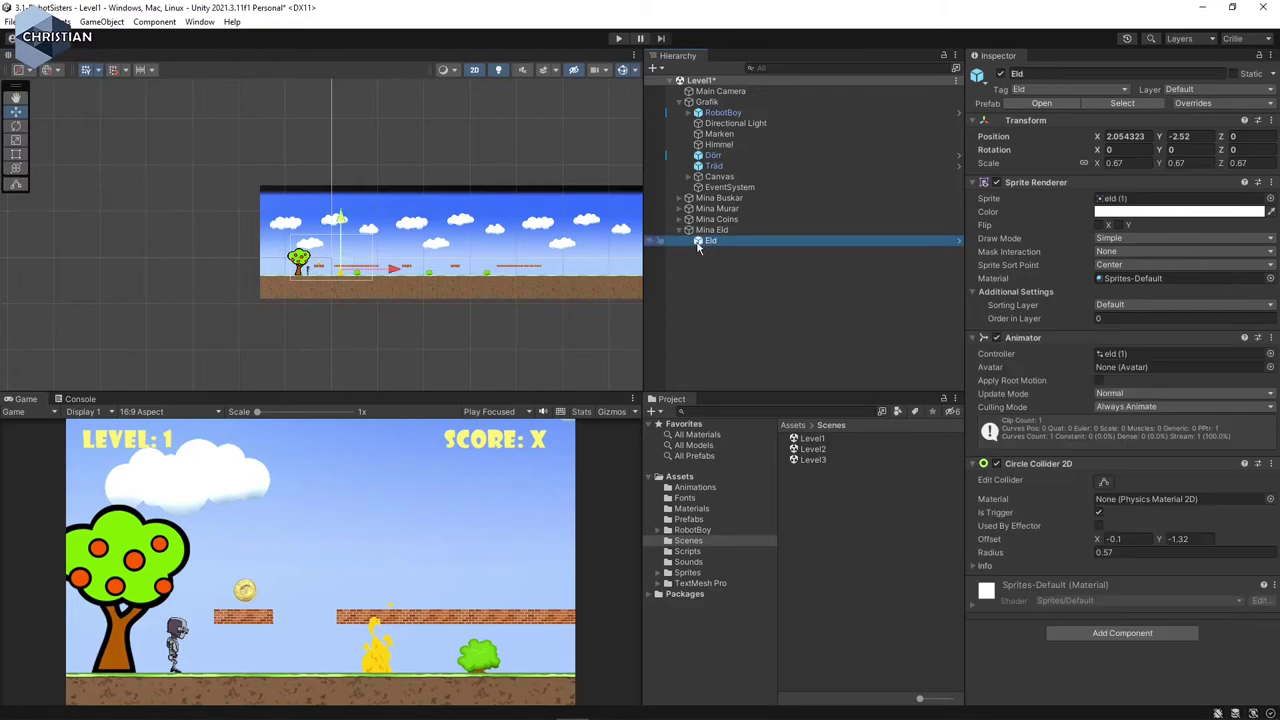
key(ctrl+d)
drag(404, 270, 699, 273)
key(ctrl+d)
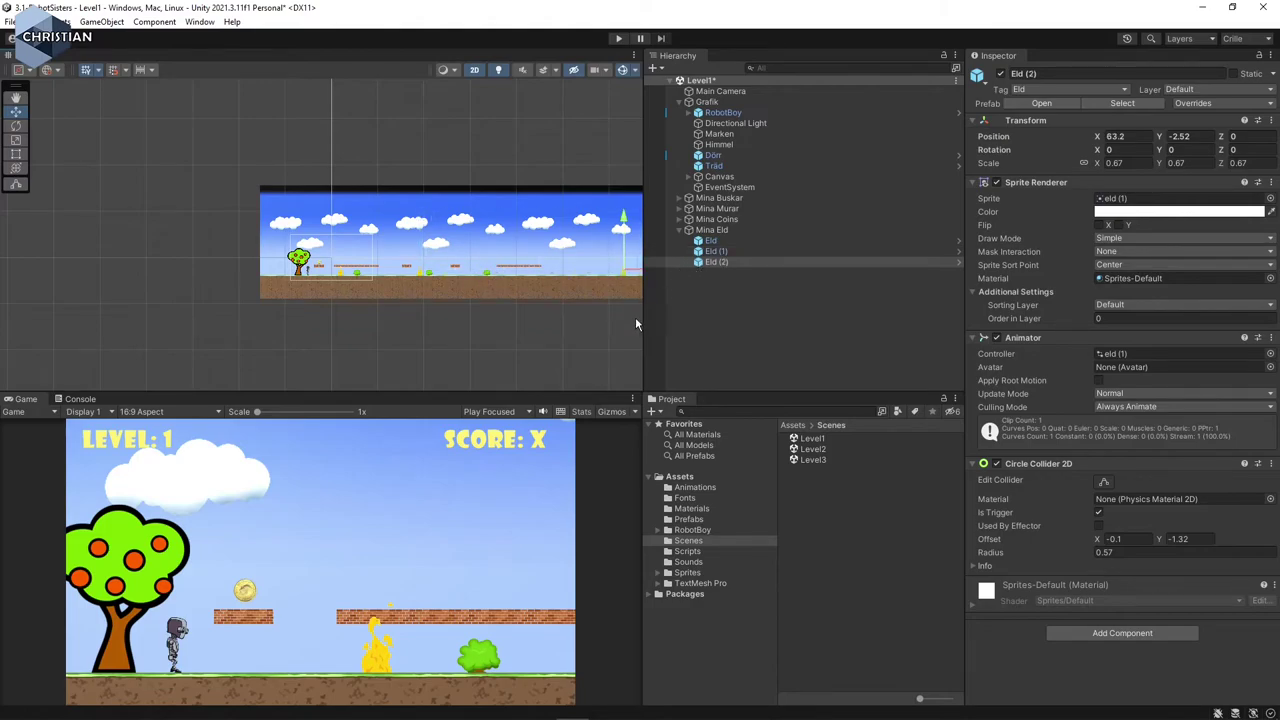
Duplicate the Eld fire twice more and place the copies on the ground on either side of MurStor (3)
scroll(640, 320, up, 5)
key(ctrl+d)
drag(182, 270, 679, 275)
key(ctrl+d)
middle_drag(638, 280, 305, 300)
Add two more Eld copies, one before the door at about X 216.9 and one on MurStor (4) at about X 202.8, Y -0.4
key(ctrl+d)
drag(350, 260, 543, 263)
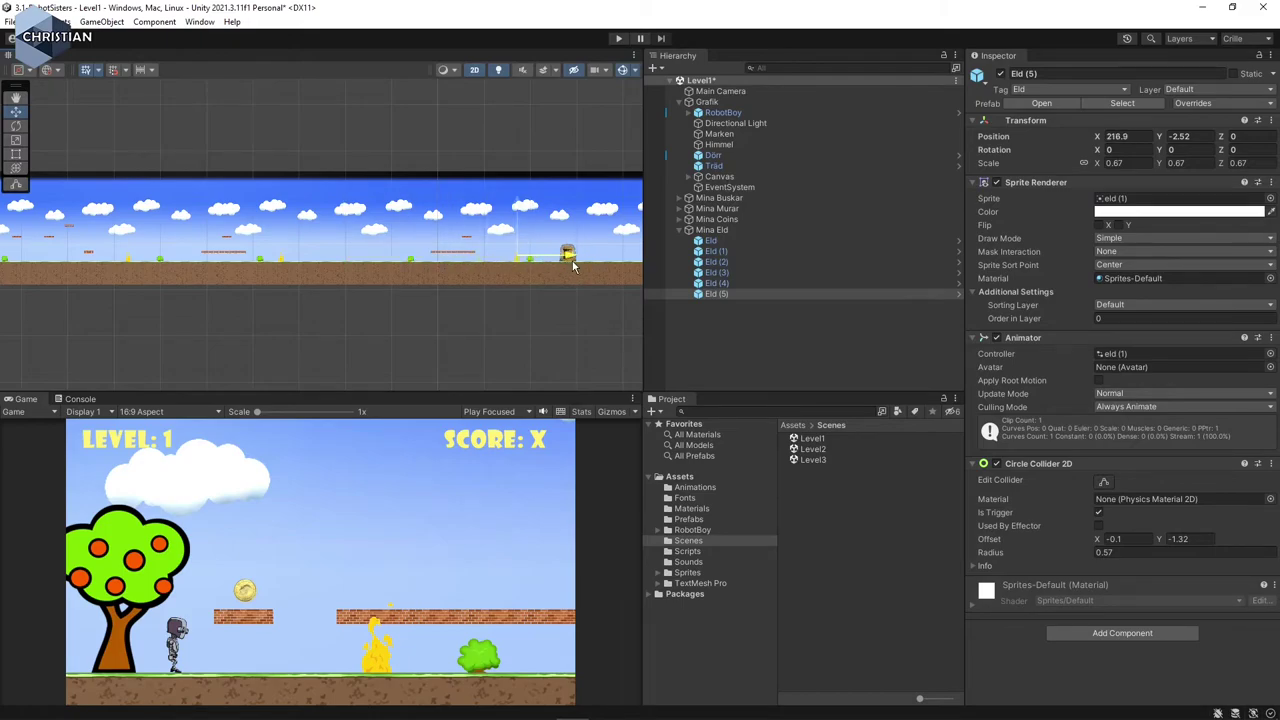
key(ctrl+d)
drag(573, 263, 479, 250)
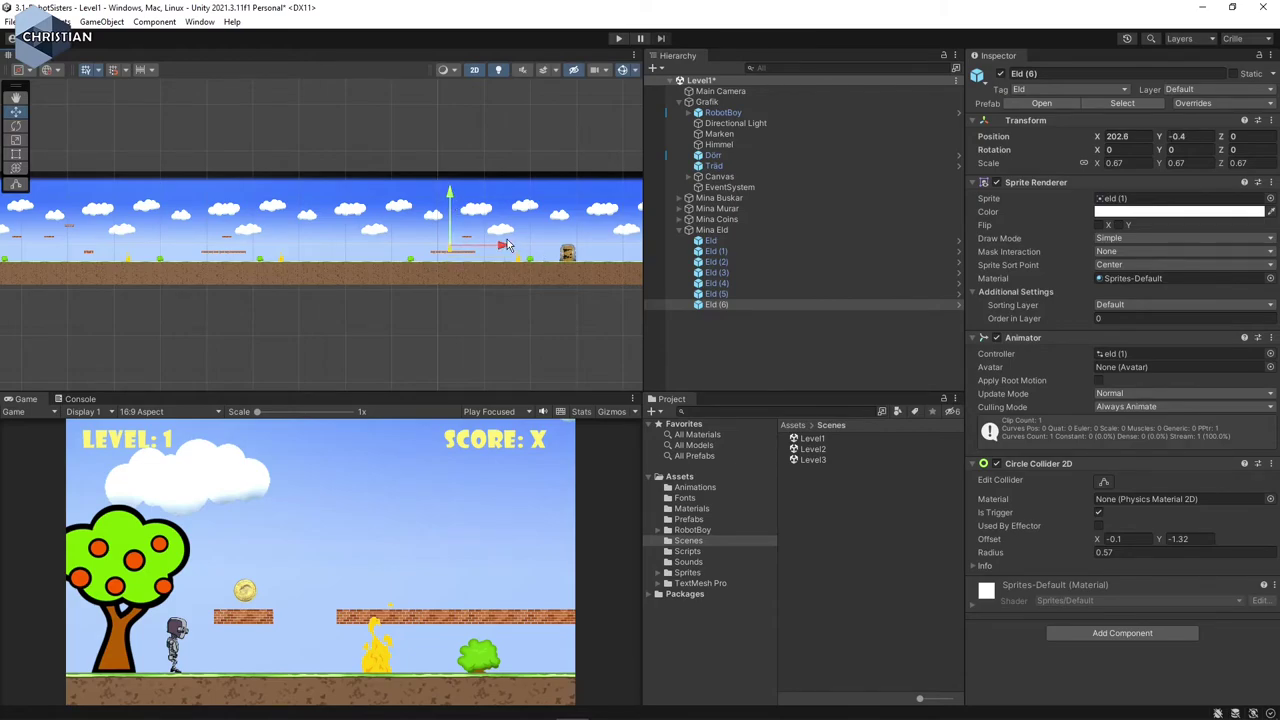
Shift the last Eld copy on the wall near the door to about X 200.7 and collapse Mina Eld
drag(503, 250, 488, 250)
middle_drag(141, 315, 275, 325)
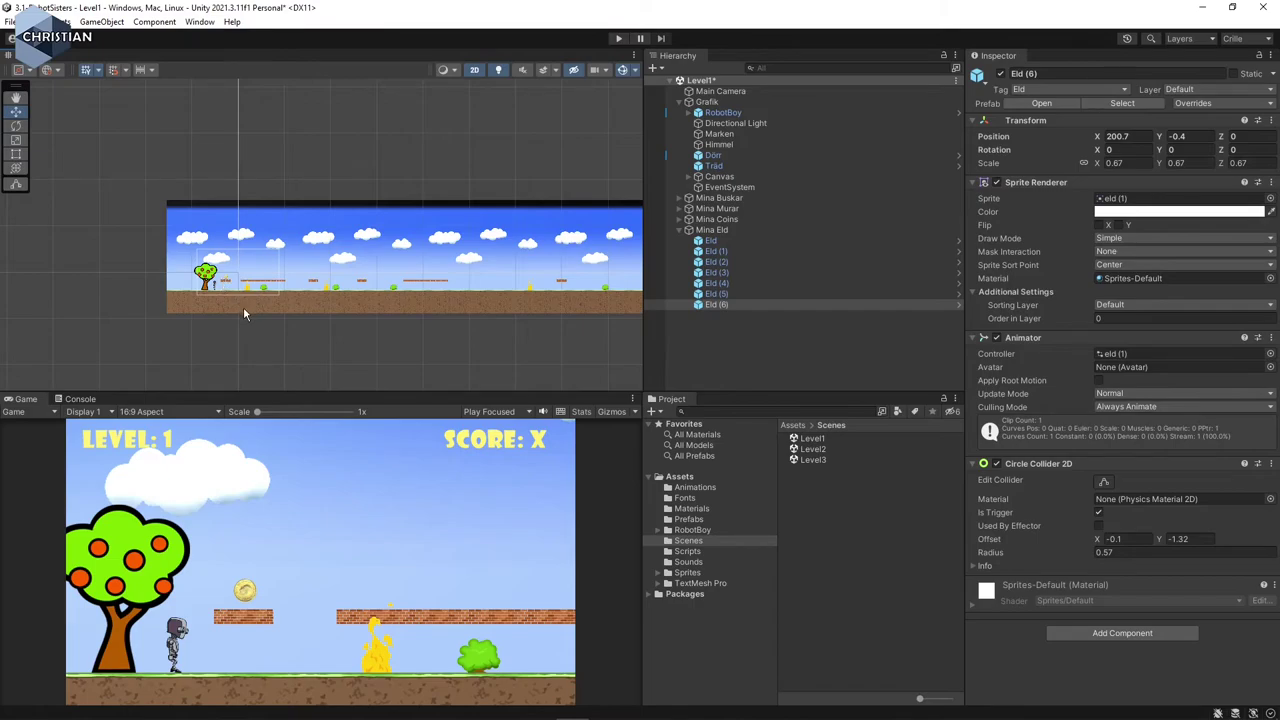
scroll(243, 313, up, 1)
click(688, 230)
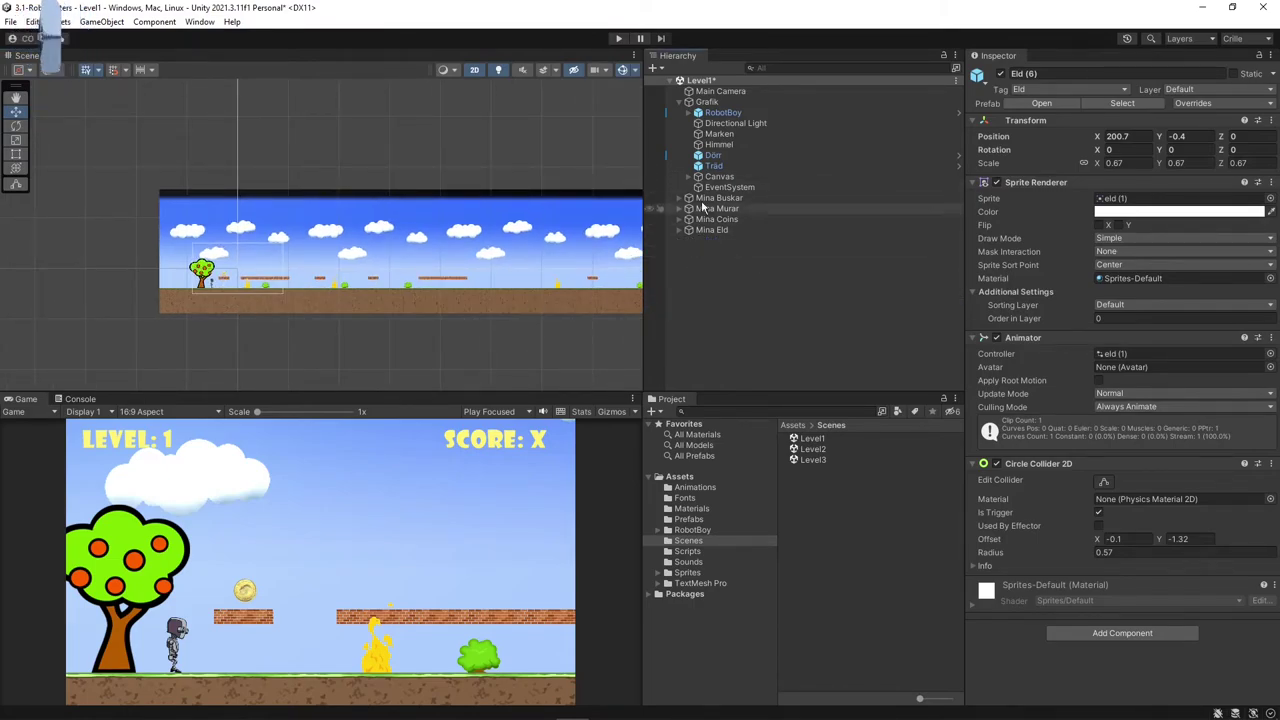
Duplicate the Coin in Mina Coins six times and spread the copies over the first low walls, the last at about X 69.8
click(679, 219)
click(720, 231)
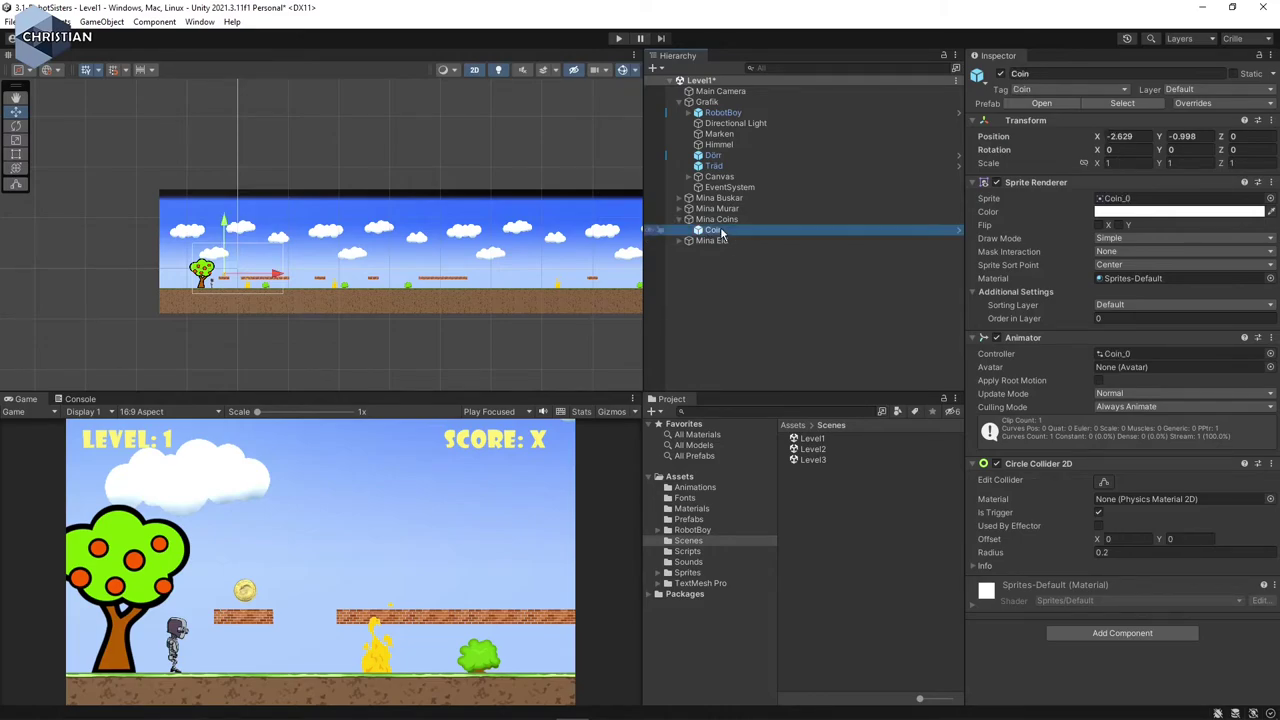
key(ctrl+d)
drag(276, 276, 649, 278)
key(ctrl+d)
key(ctrl+d)
key(ctrl+d)
key(ctrl+d)
key(ctrl+d)
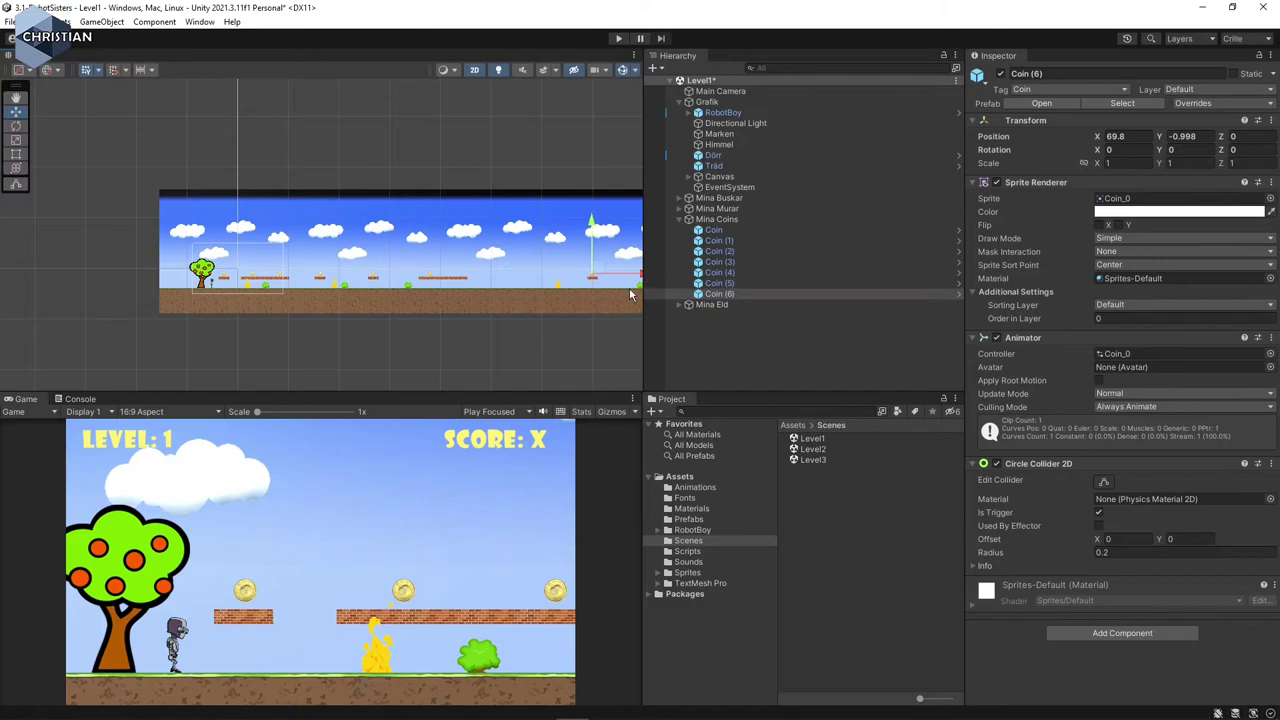
Add four more Coin copies in a row above the next long wall, around X 94.5 to 98.7
middle_drag(581, 331, 75, 312)
key(ctrl+d)
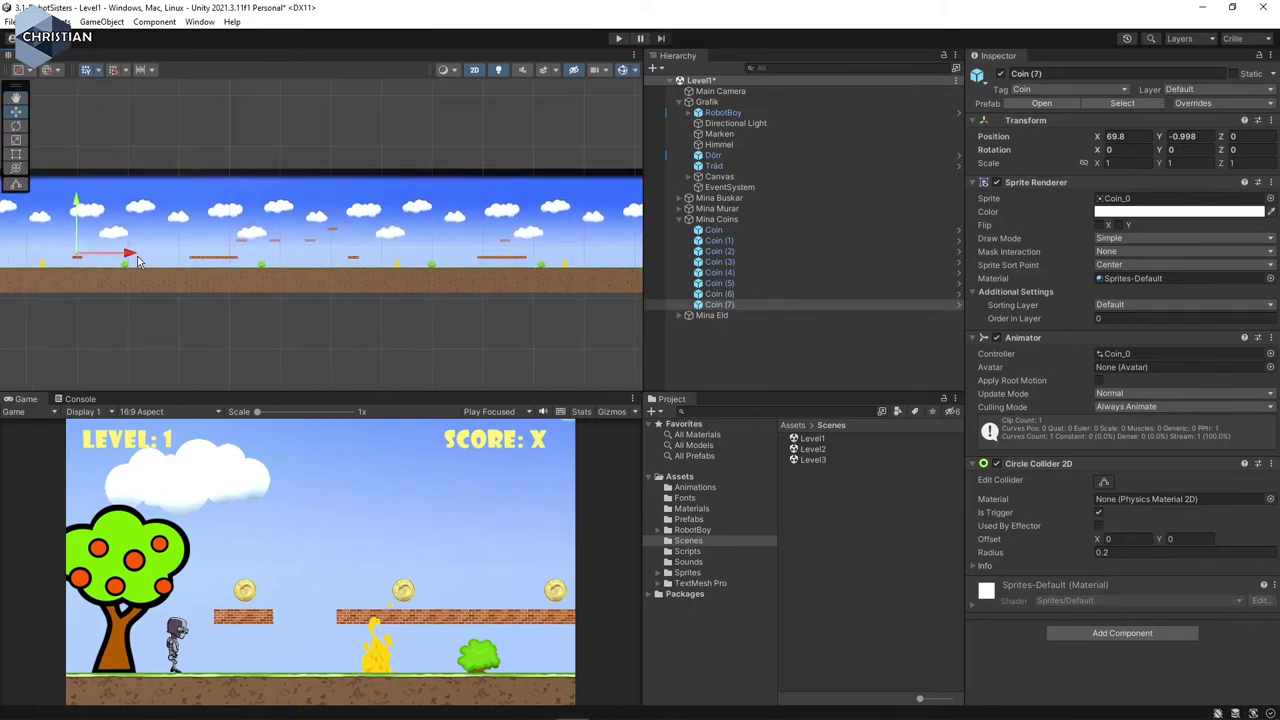
drag(134, 257, 253, 254)
key(ctrl+d)
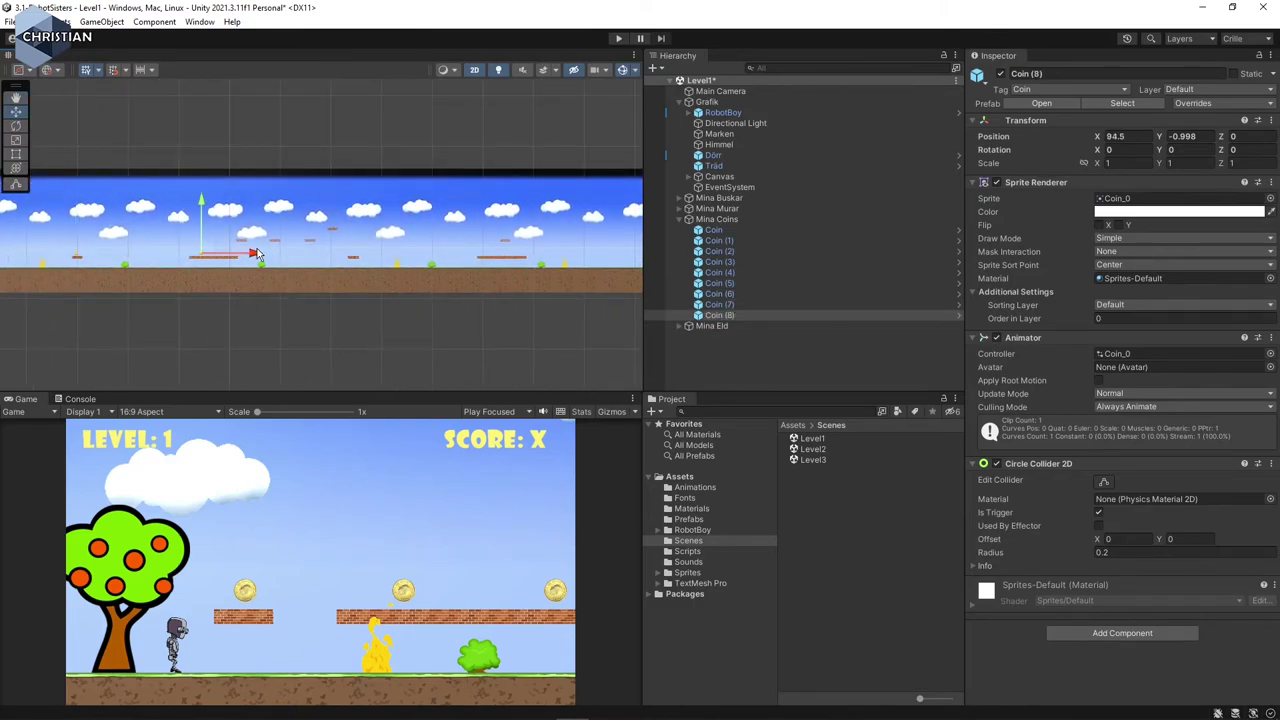
key(ctrl+d)
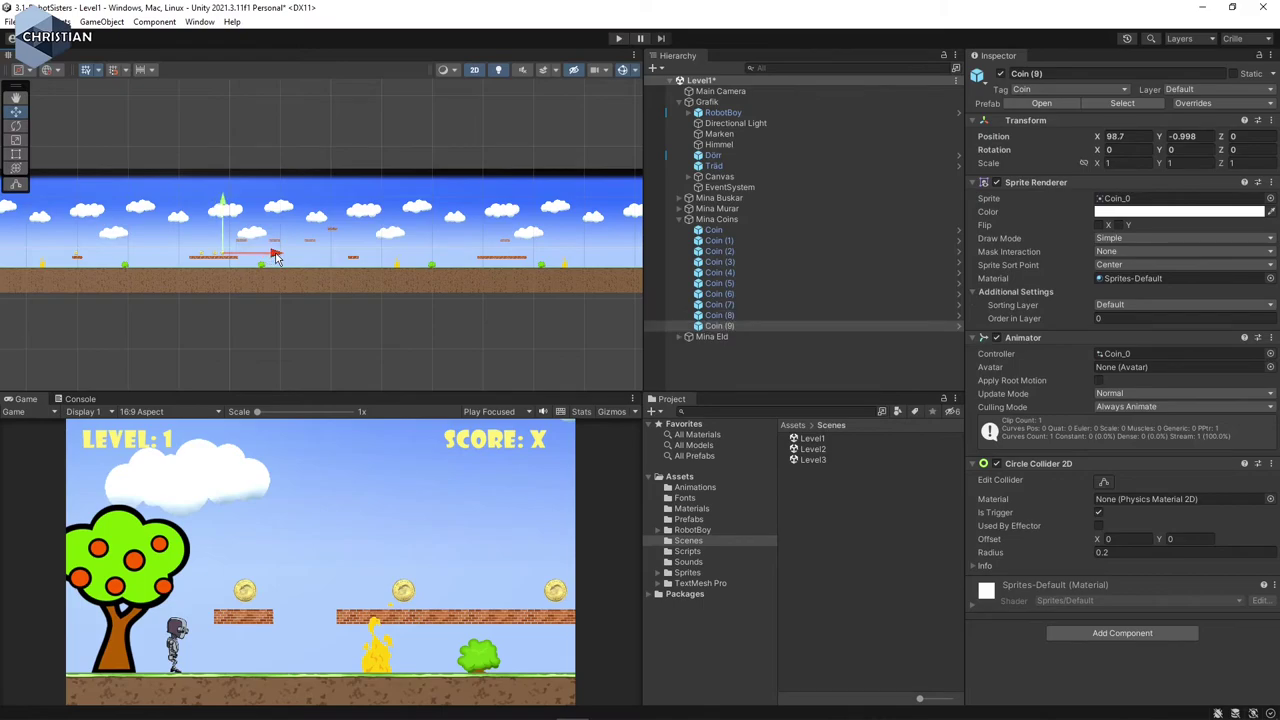
key(ctrl+d)
Add four further Coin copies over the low walls toward the door, the last at about X 206.2
key(ctrl+d)
drag(283, 257, 649, 270)
key(ctrl+d)
key(ctrl+d)
key(ctrl+d)
middle_drag(600, 302, 266, 312)
drag(311, 265, 483, 279)
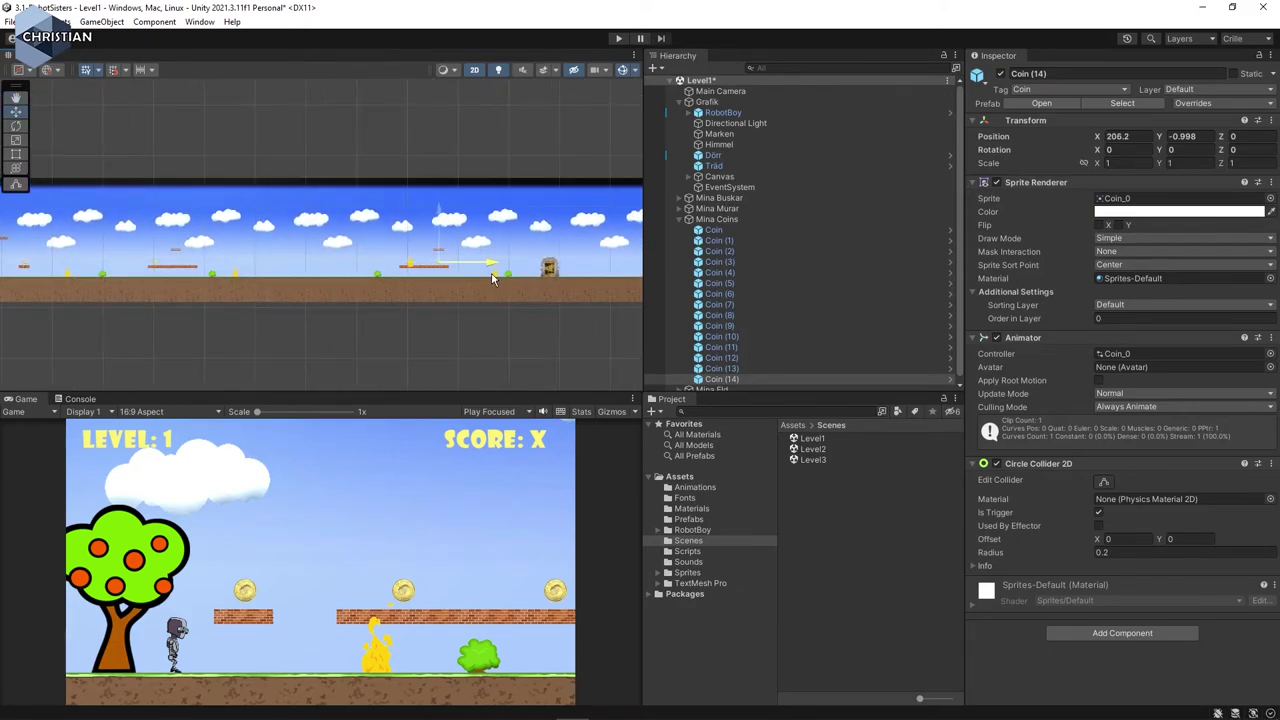
Add a Coin above the high wall at about X 205.8, Y 3.3, and four more above the high wall around X 155
key(ctrl+d)
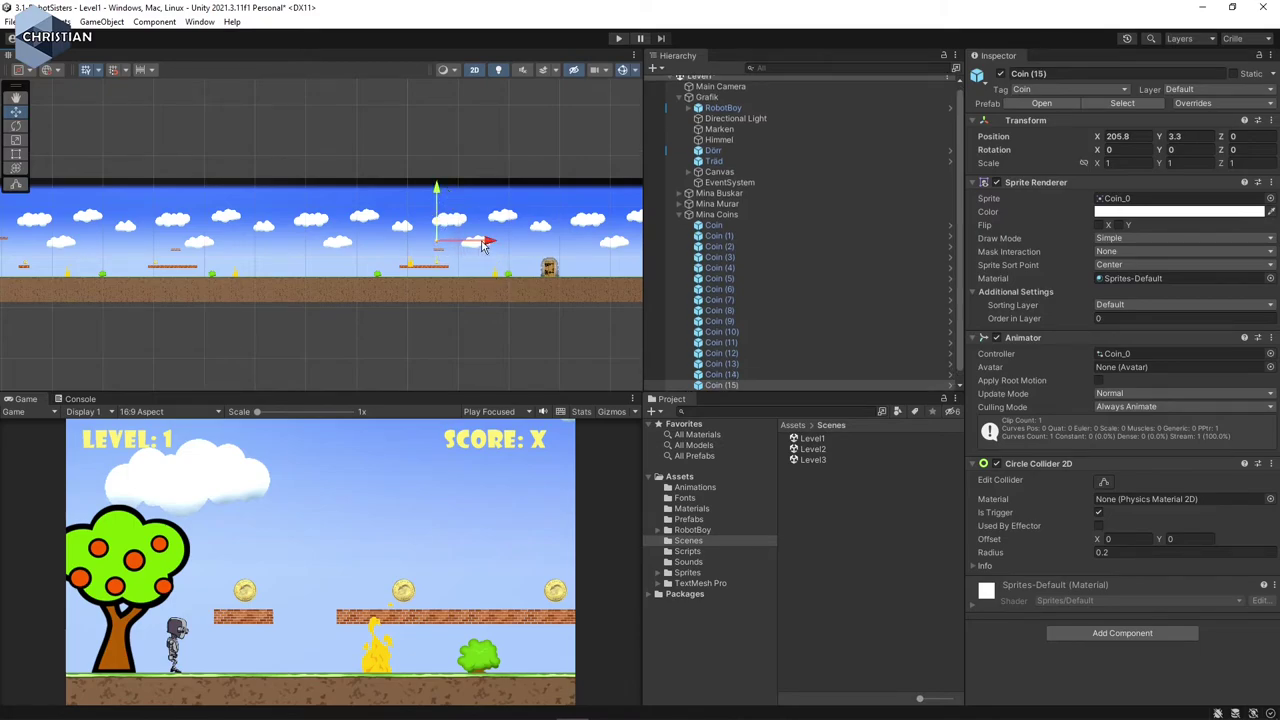
key(ctrl+d)
drag(488, 242, 231, 251)
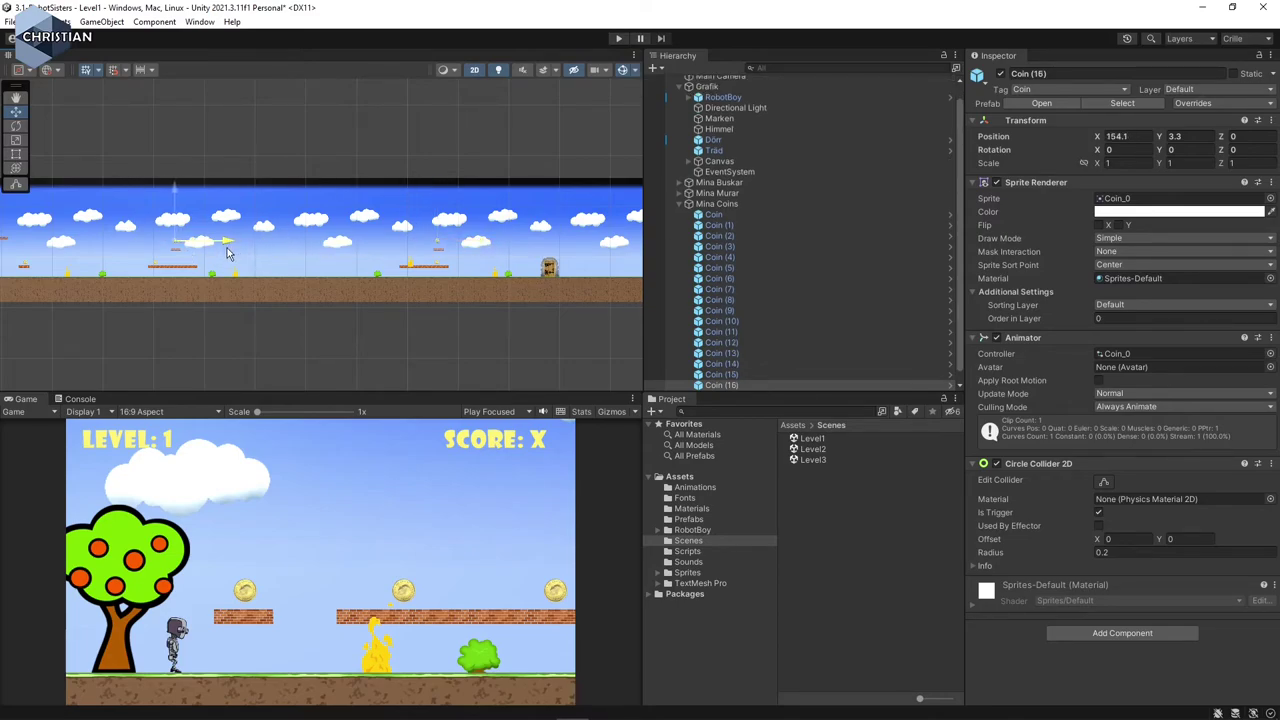
key(ctrl+d)
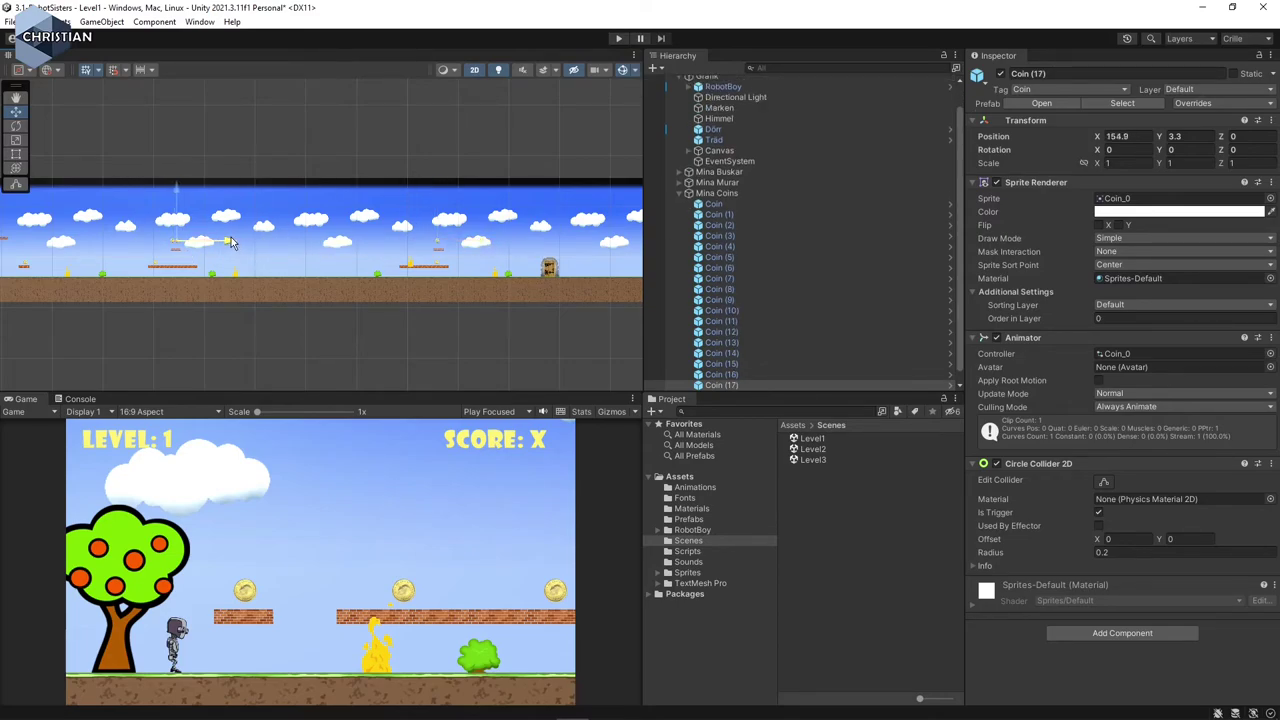
key(ctrl+d)
key(ctrl+d)
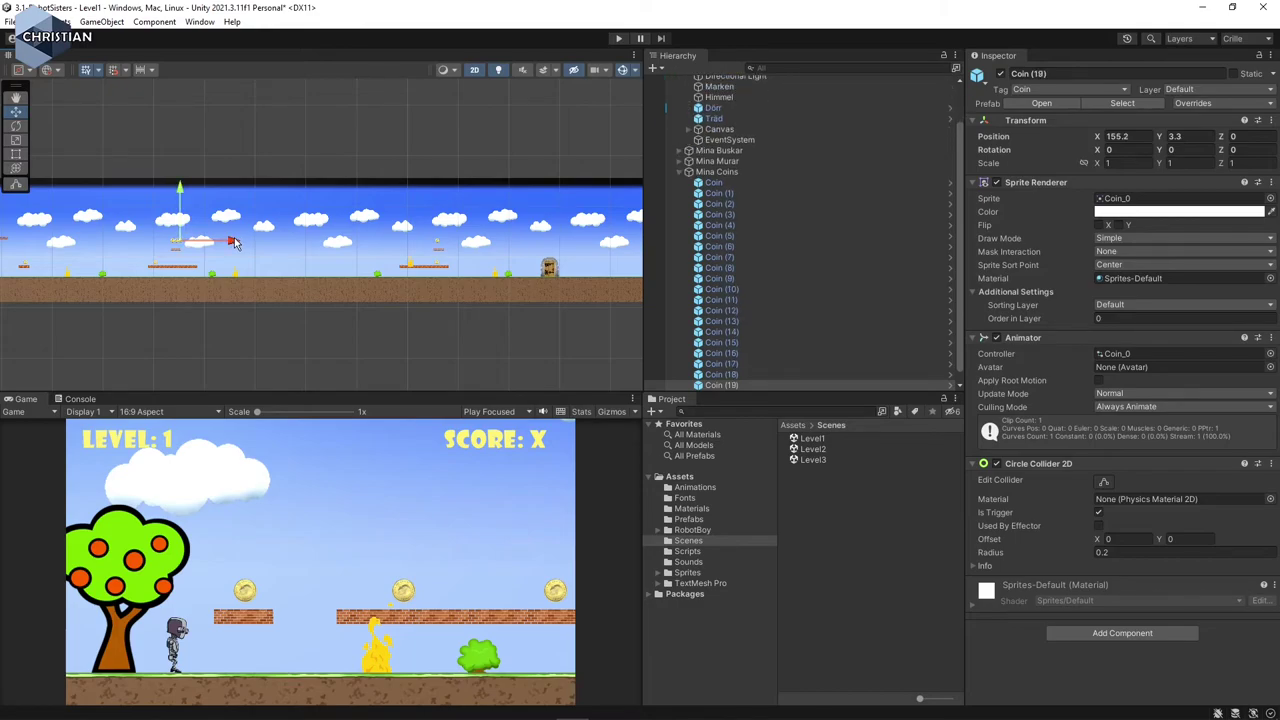
Add four Coin copies above the stepped high walls, raising the last to about X 120.5, Y 7.5
middle_drag(221, 289, 621, 309)
key(ctrl+d)
drag(616, 260, 448, 260)
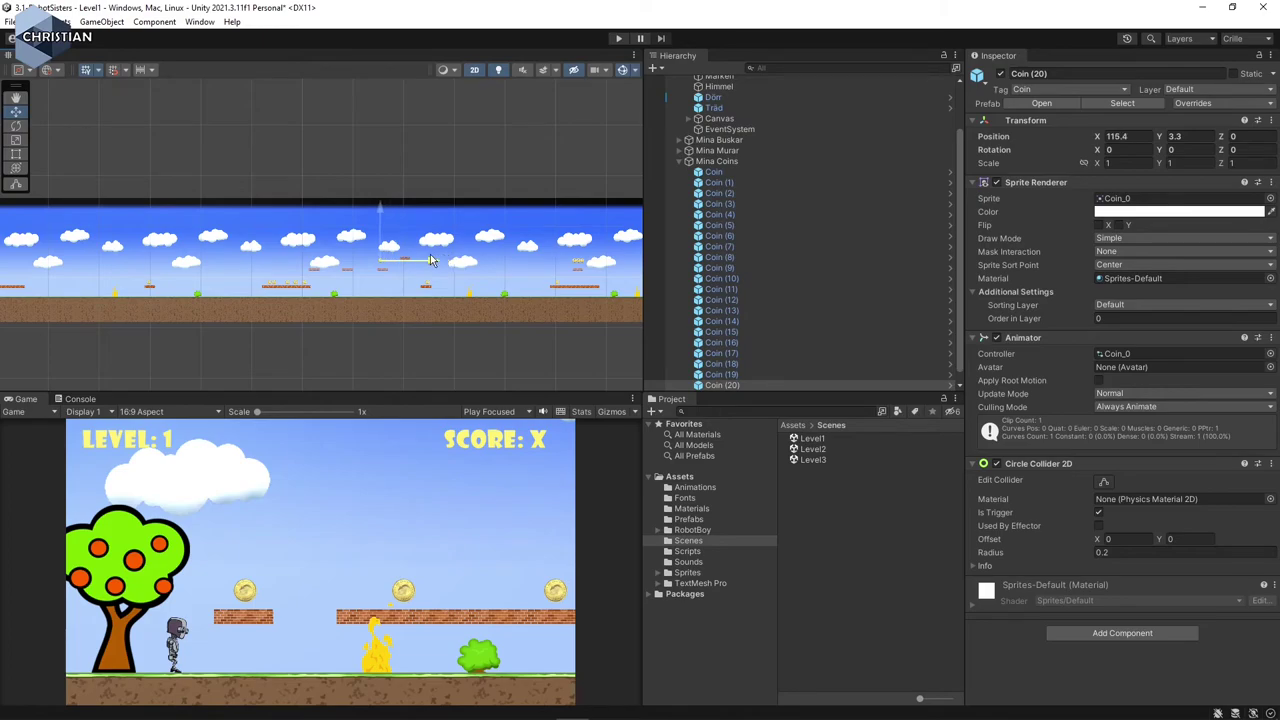
key(ctrl+d)
drag(433, 261, 465, 265)
key(ctrl+d)
key(ctrl+d)
drag(406, 212, 405, 205)
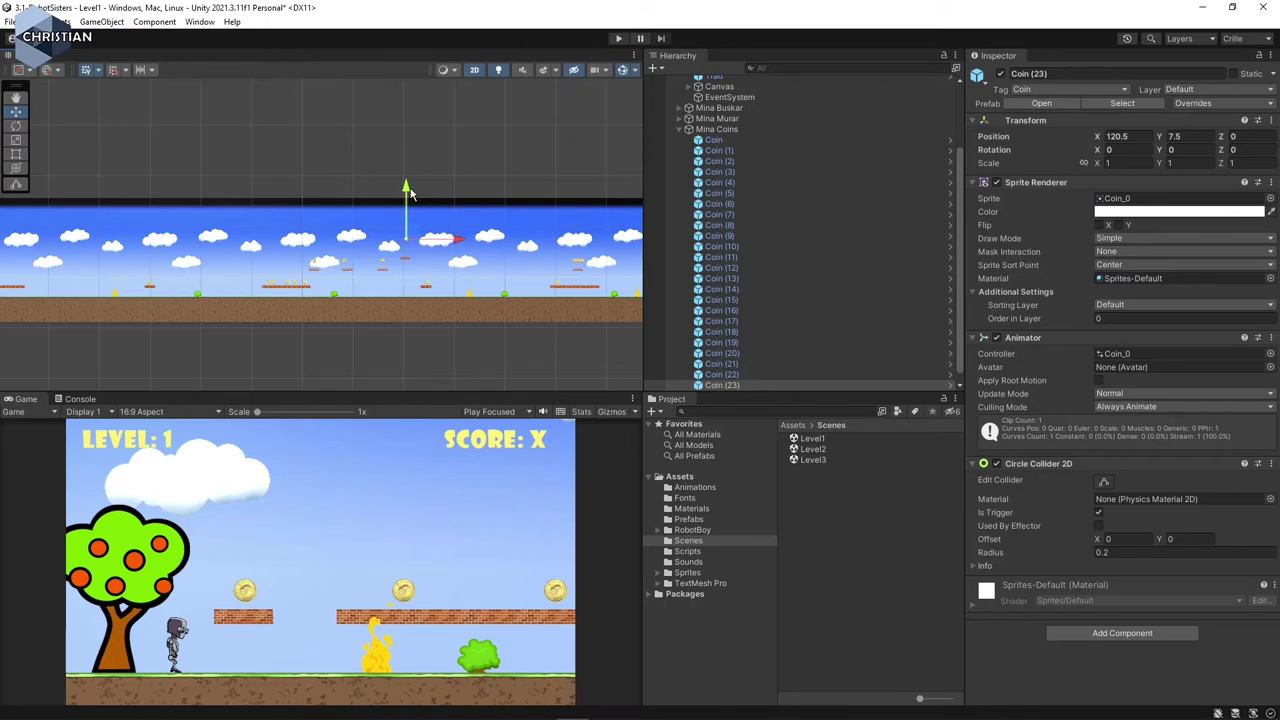
Place a Coin copy in the air above the early long wall at about X 43.1, Y 1.5, and duplicate it in place
middle_drag(357, 305, 409, 282)
key(ctrl+d)
drag(565, 265, 185, 288)
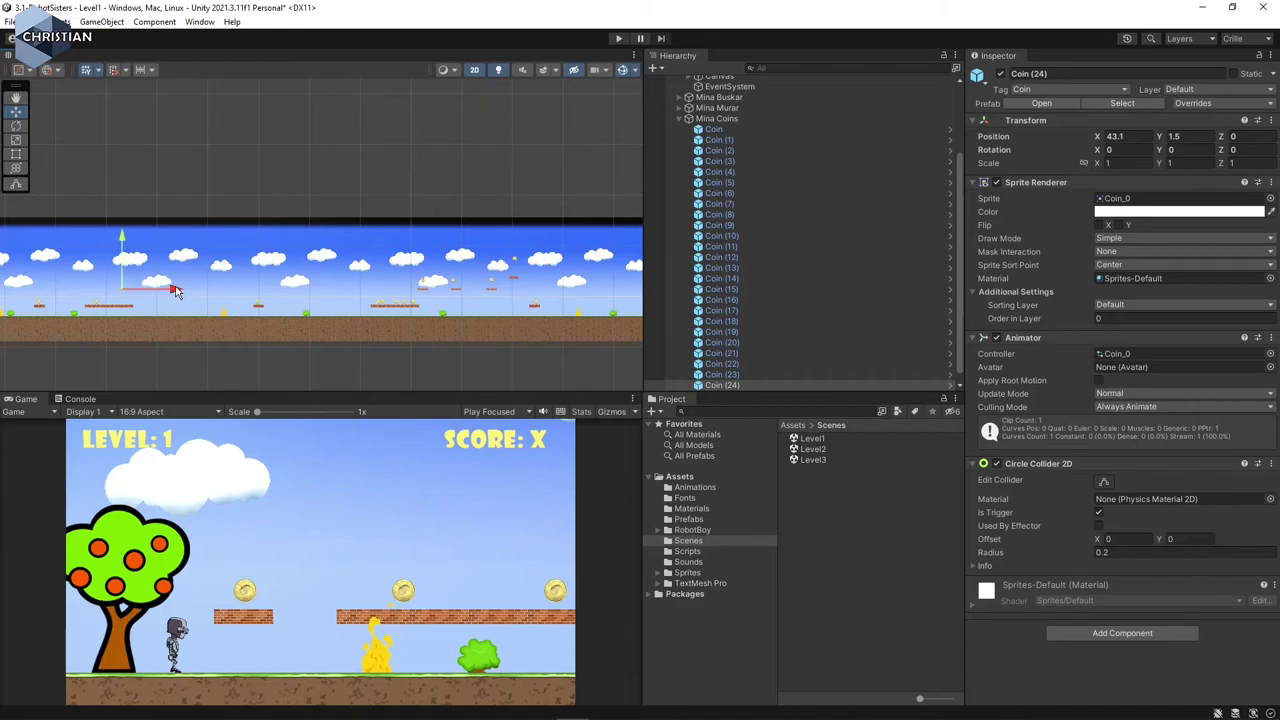
middle_drag(175, 291, 422, 268)
key(ctrl+d)
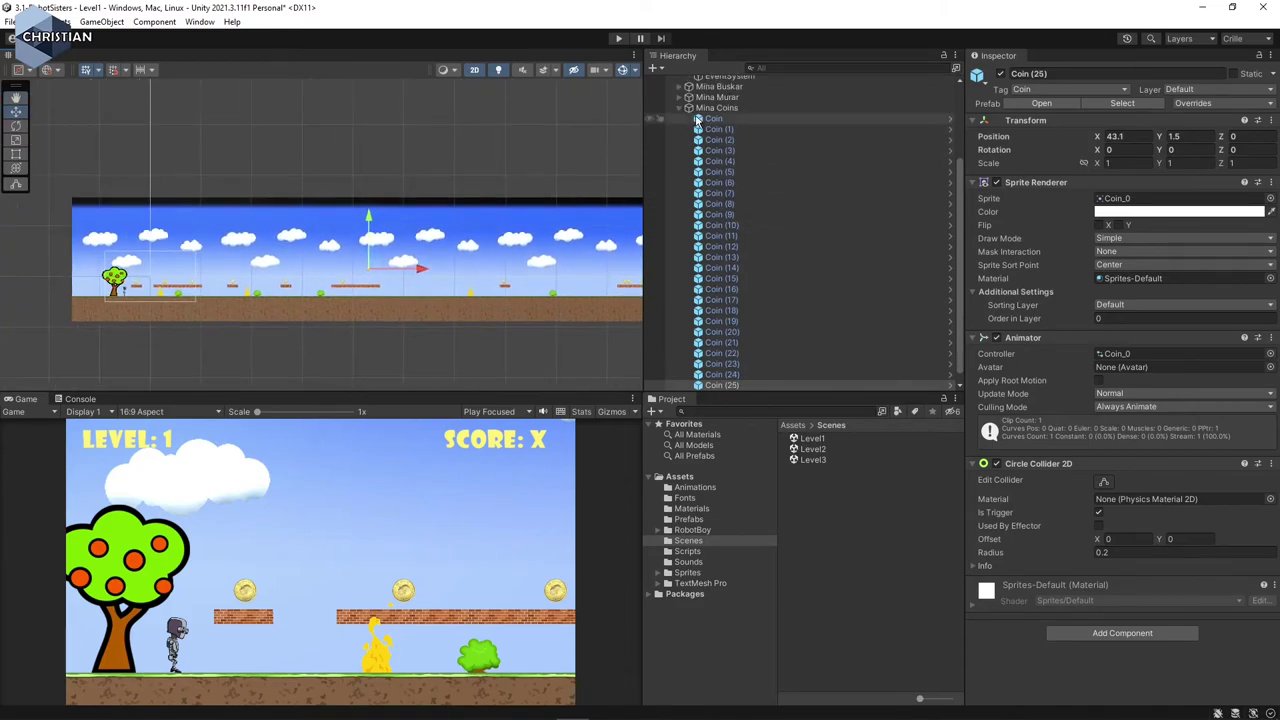
Collapse Mina Coins, save Level1 and run the game with the Game view set to Play Maximized
click(680, 109)
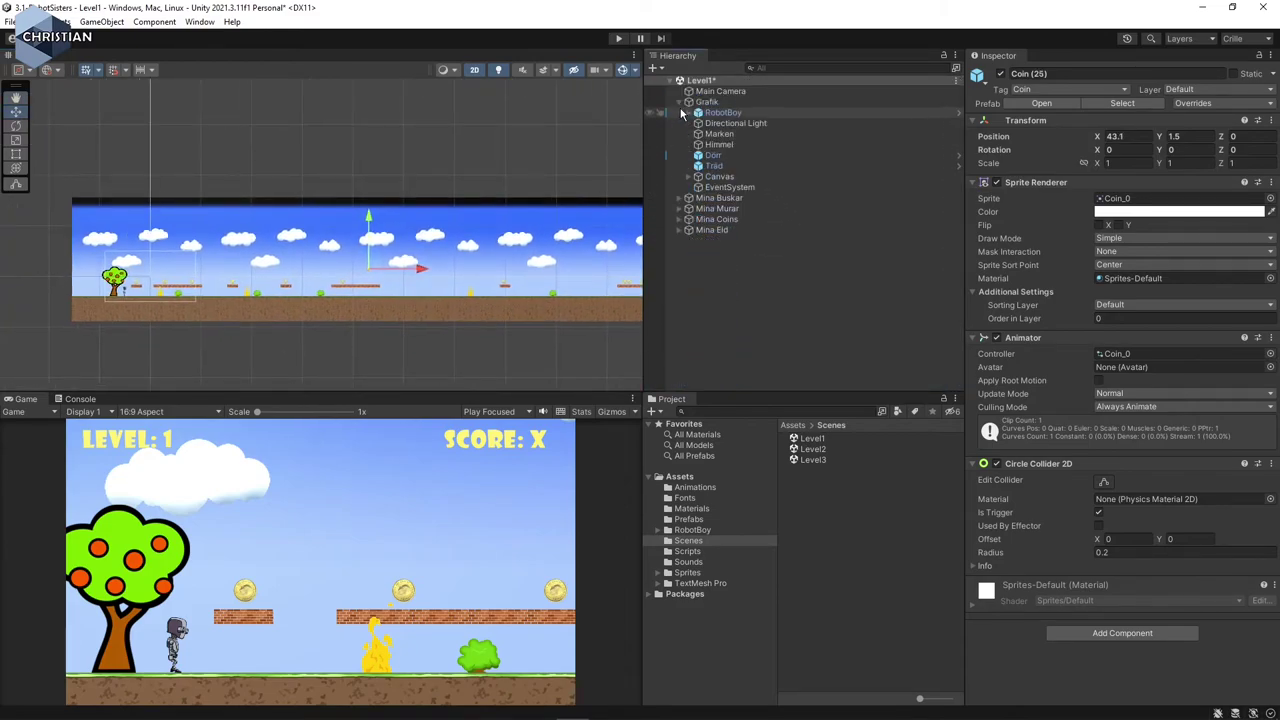
click(778, 278)
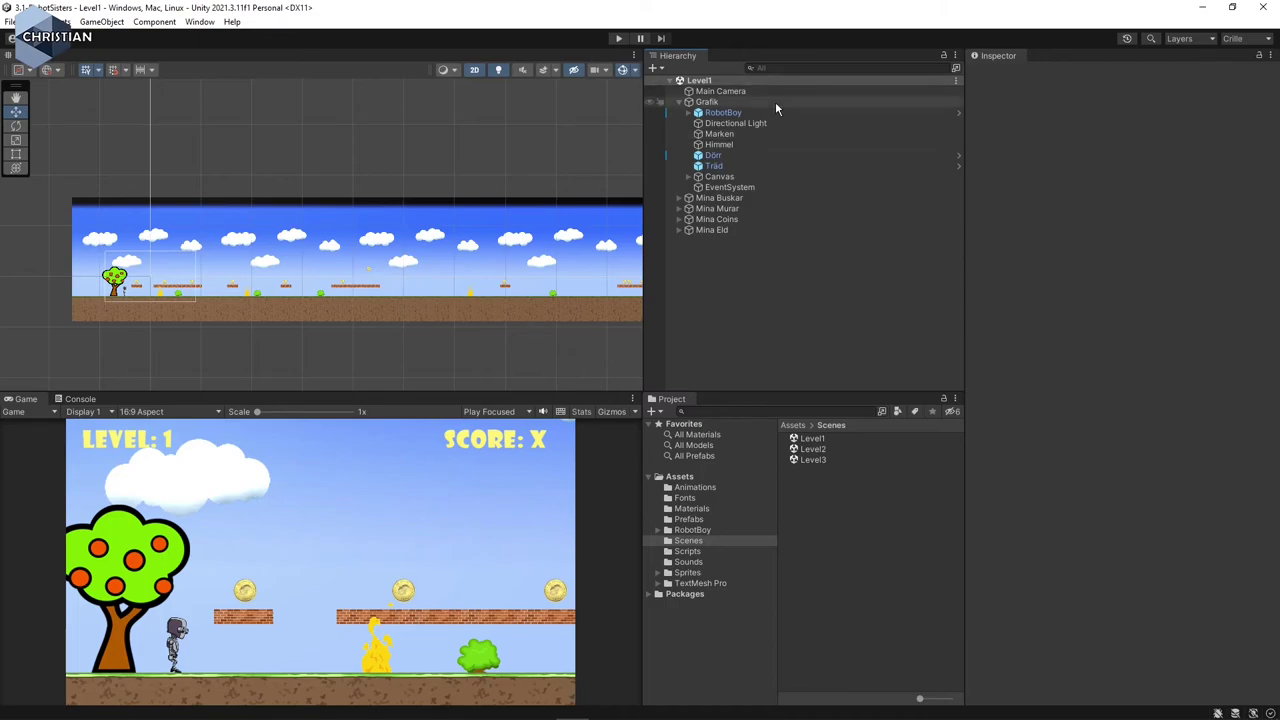
click(490, 413)
click(512, 440)
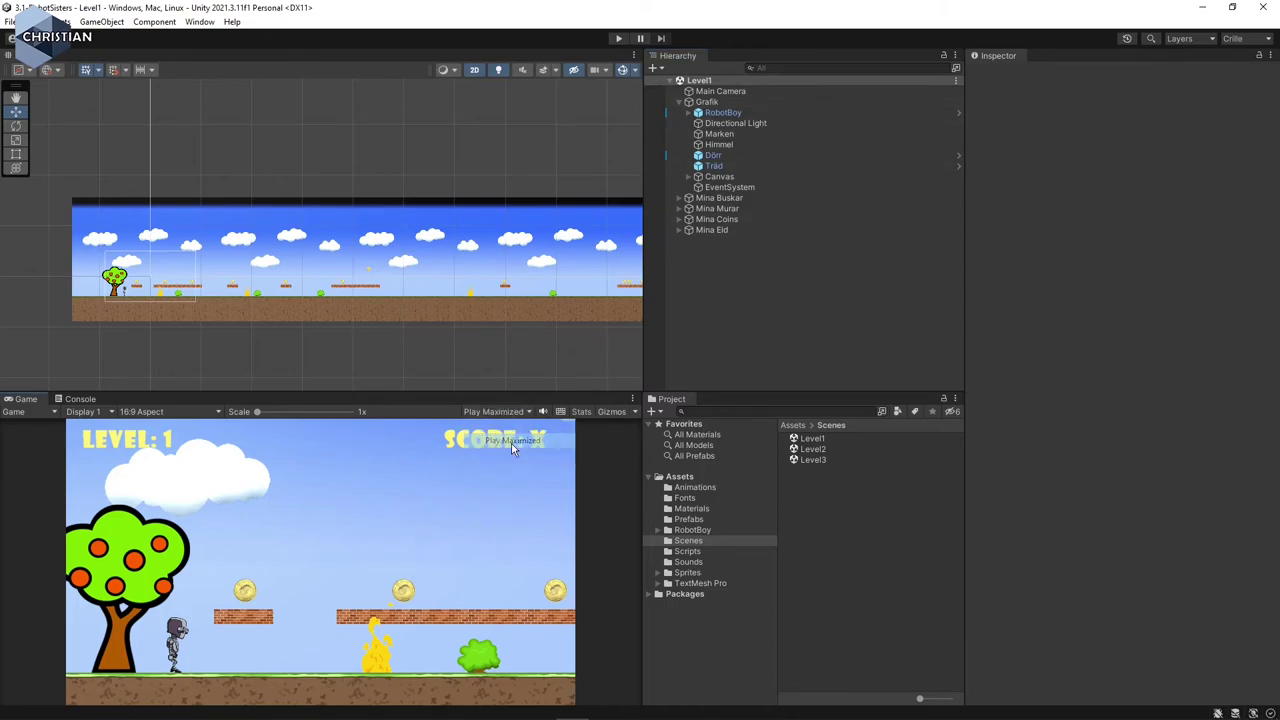
click(619, 39)
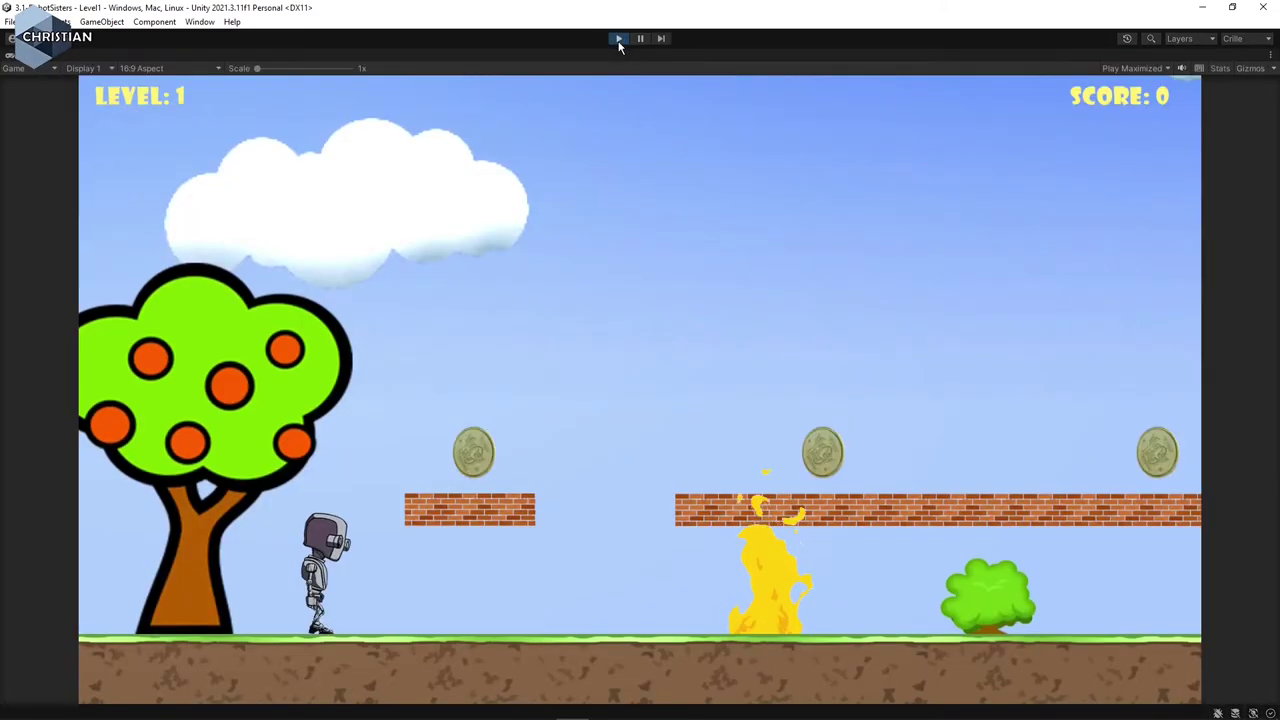
Playtest Level1 by jumping over fires and across the walls to collect coins, and stop the game
key(space)
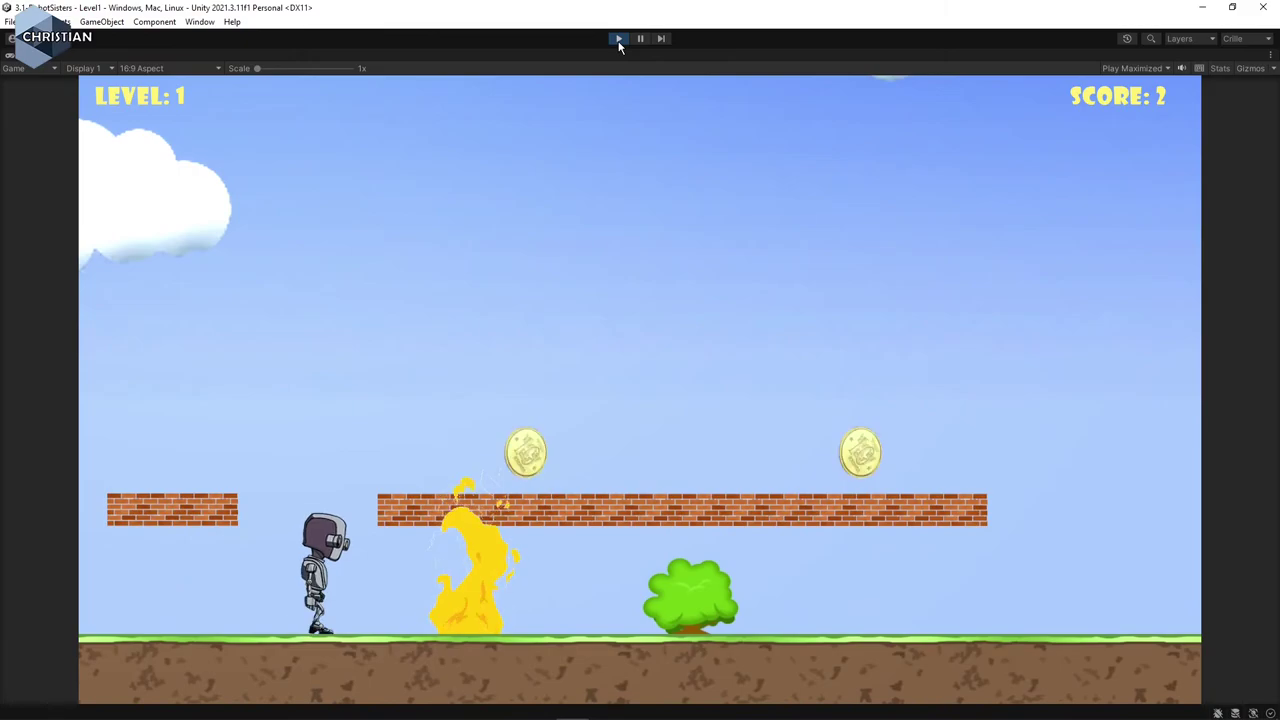
key(space)
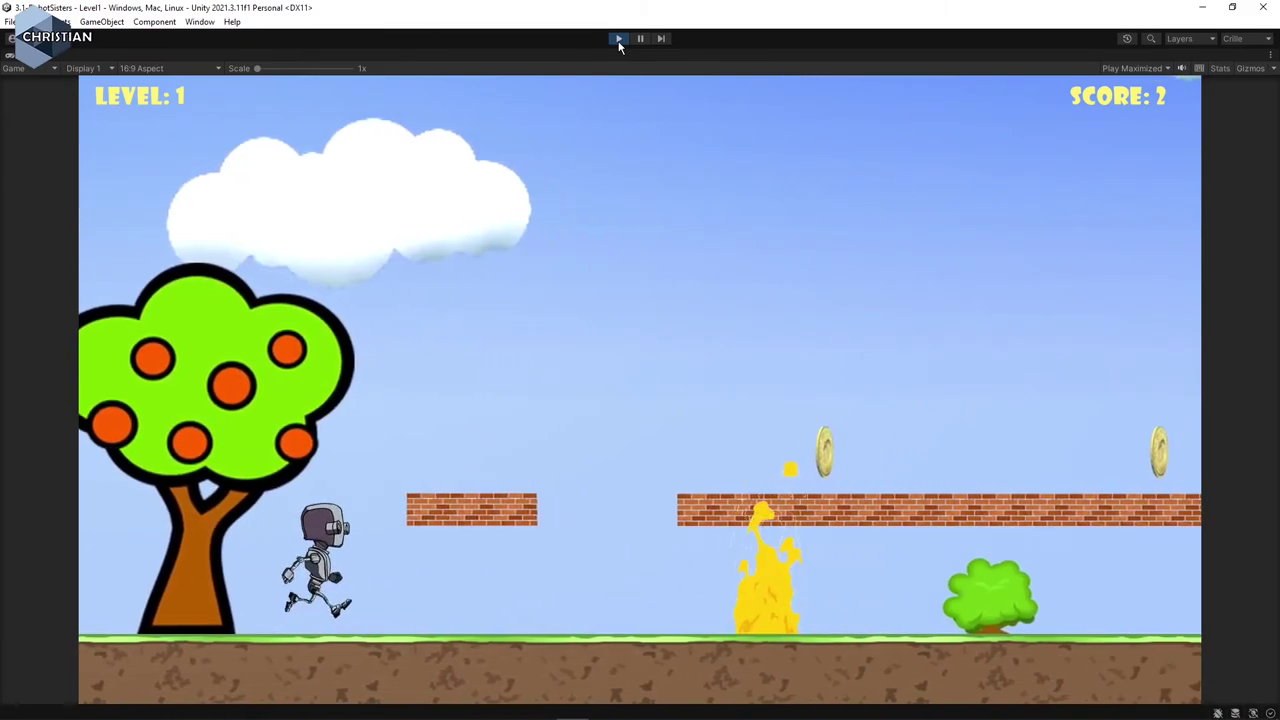
key(space)
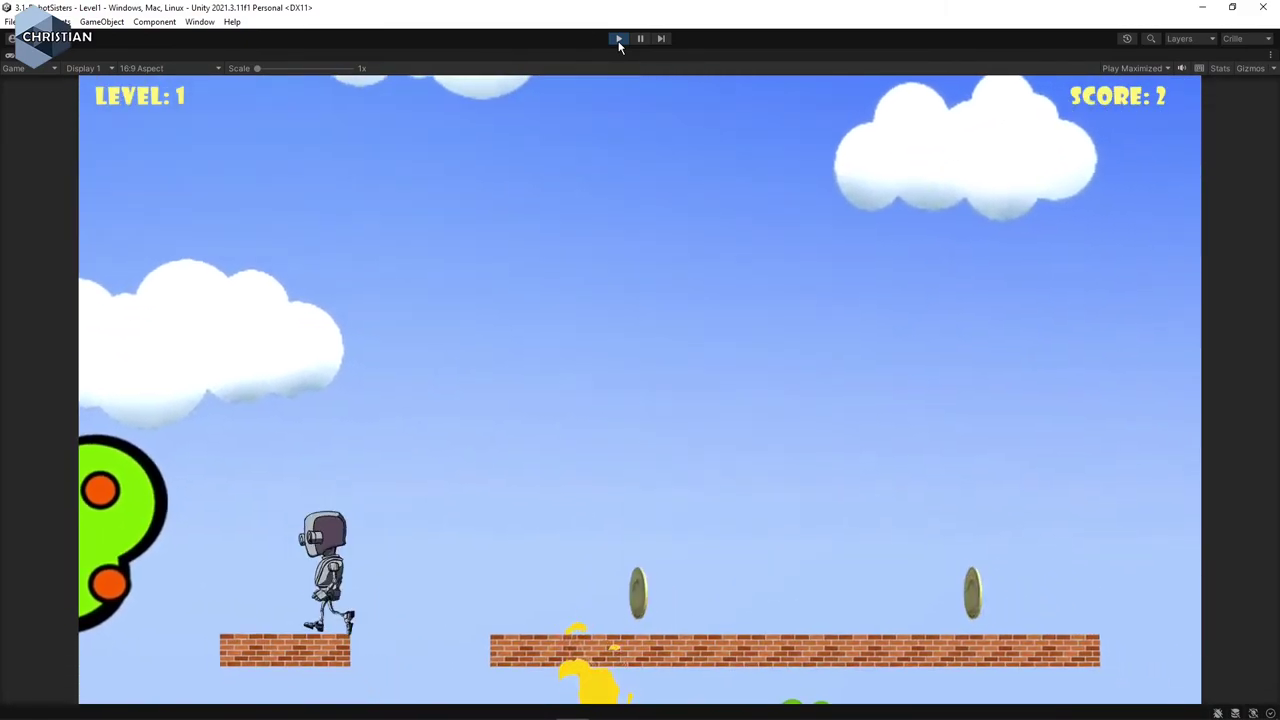
key(space)
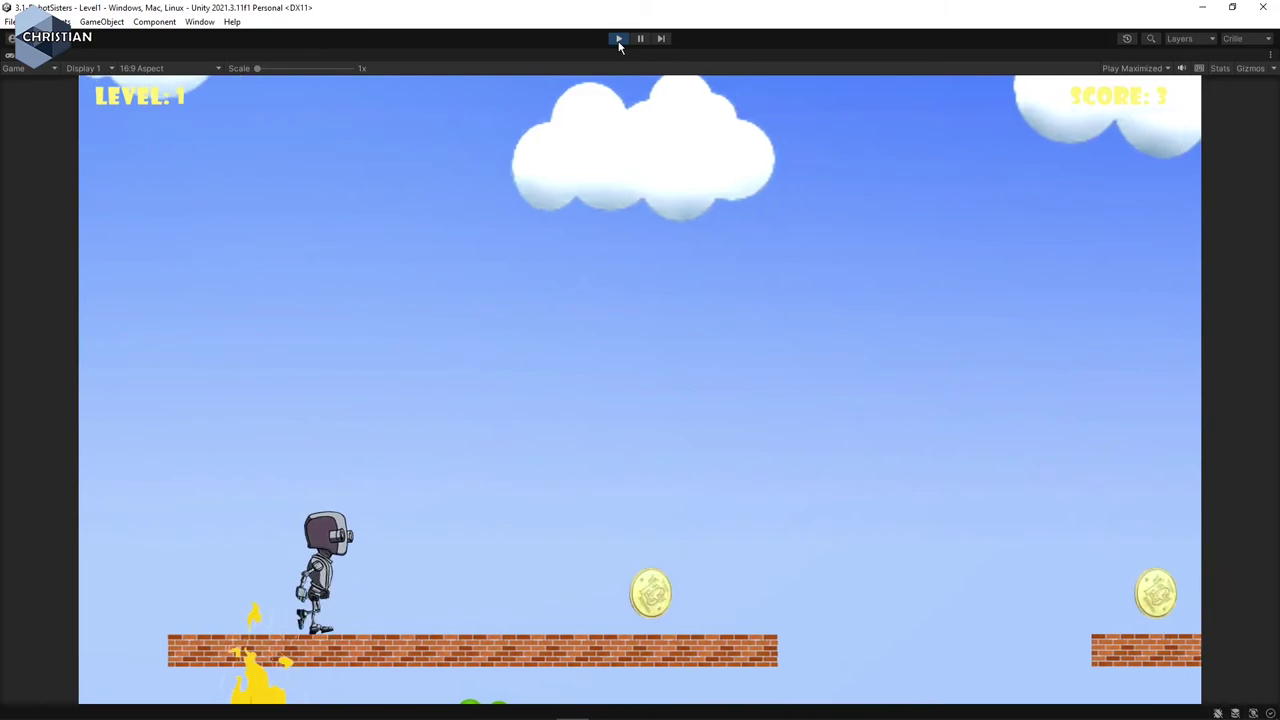
key(space)
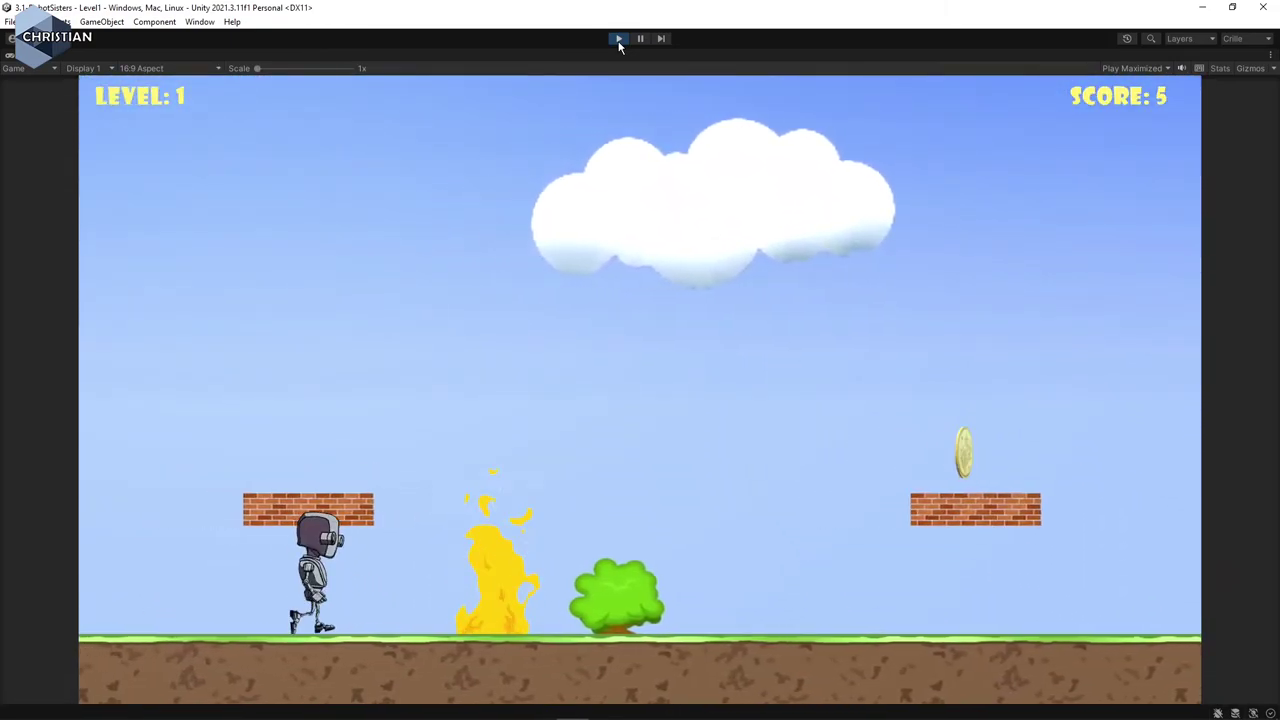
key(space)
key(space)
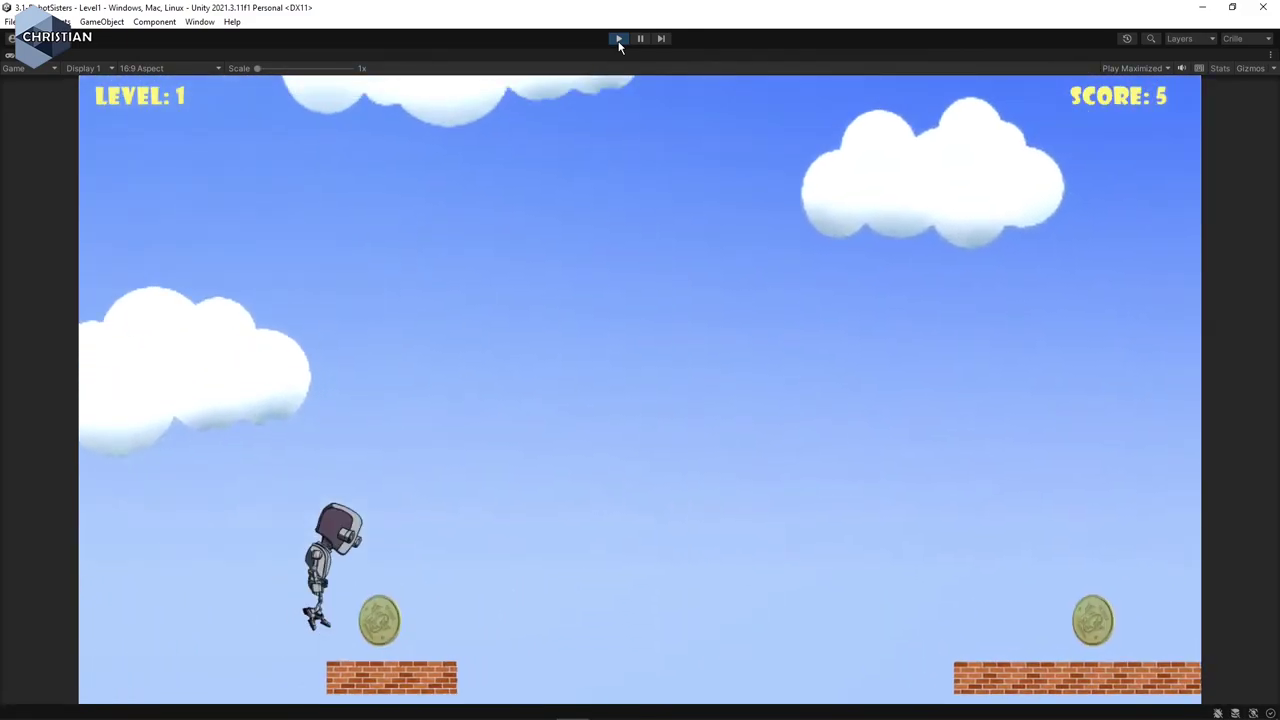
key(space)
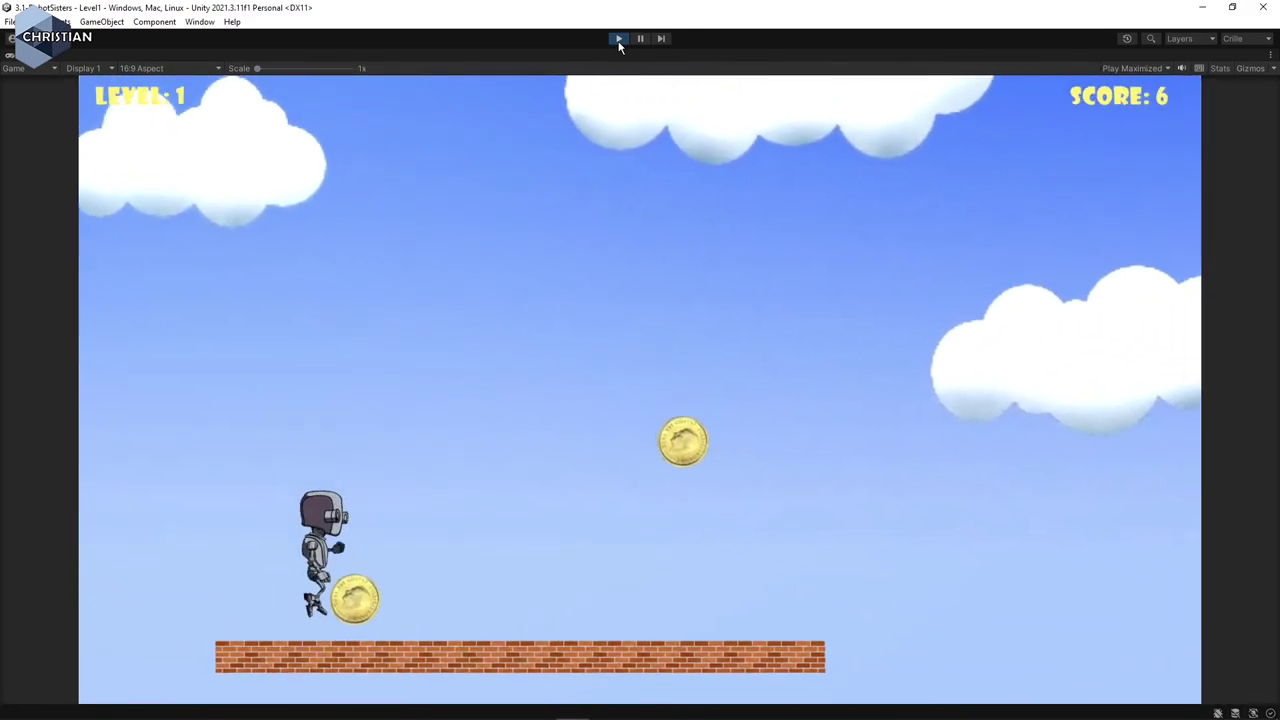
key(space)
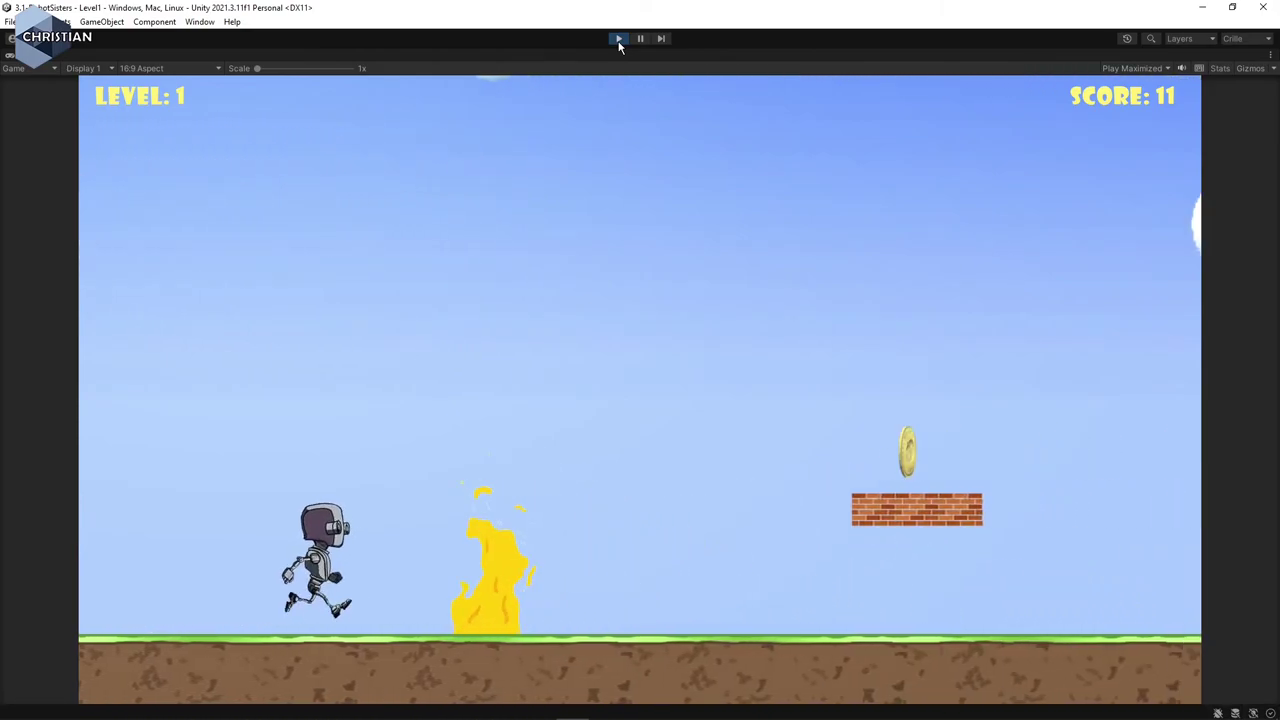
key(space)
key(space)
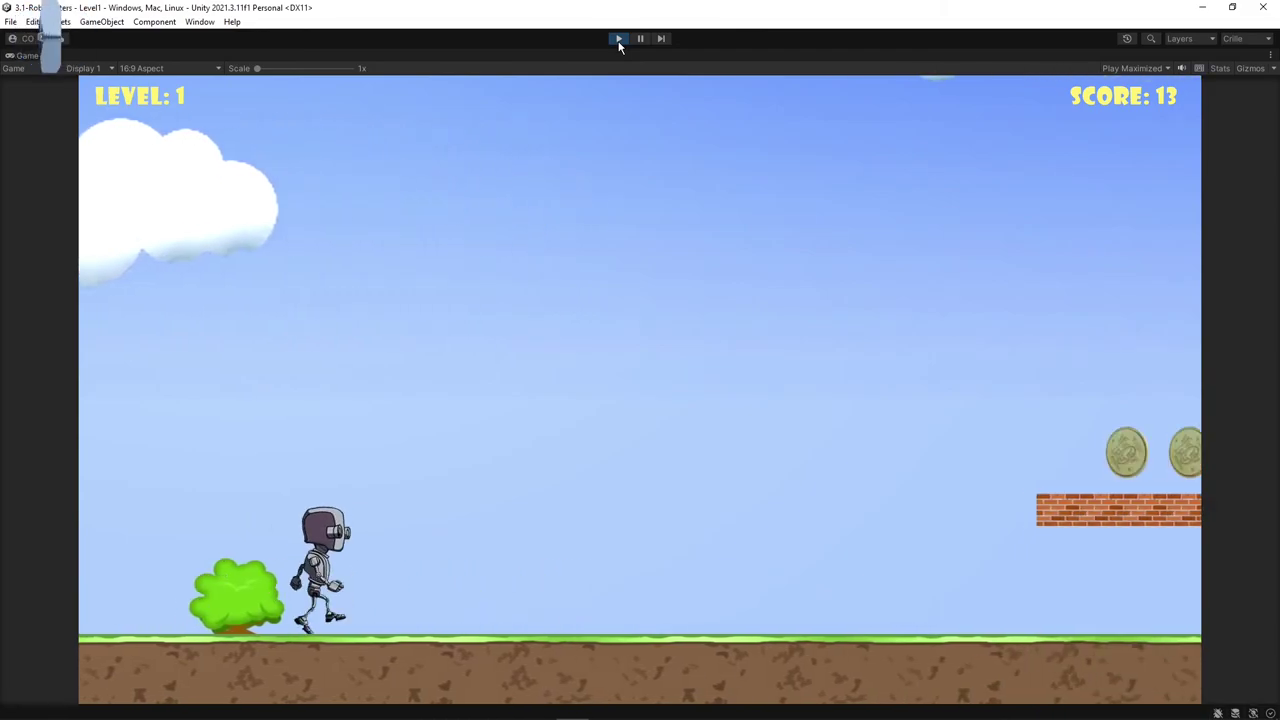
key(space)
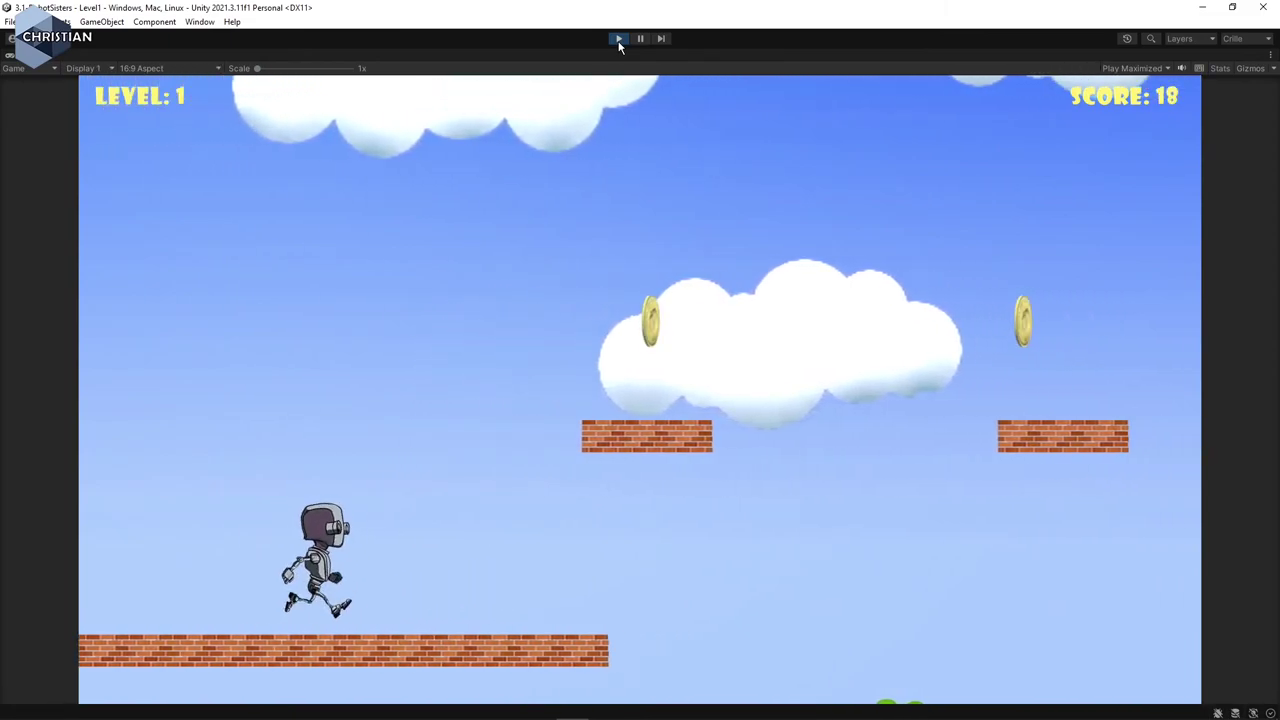
key(space)
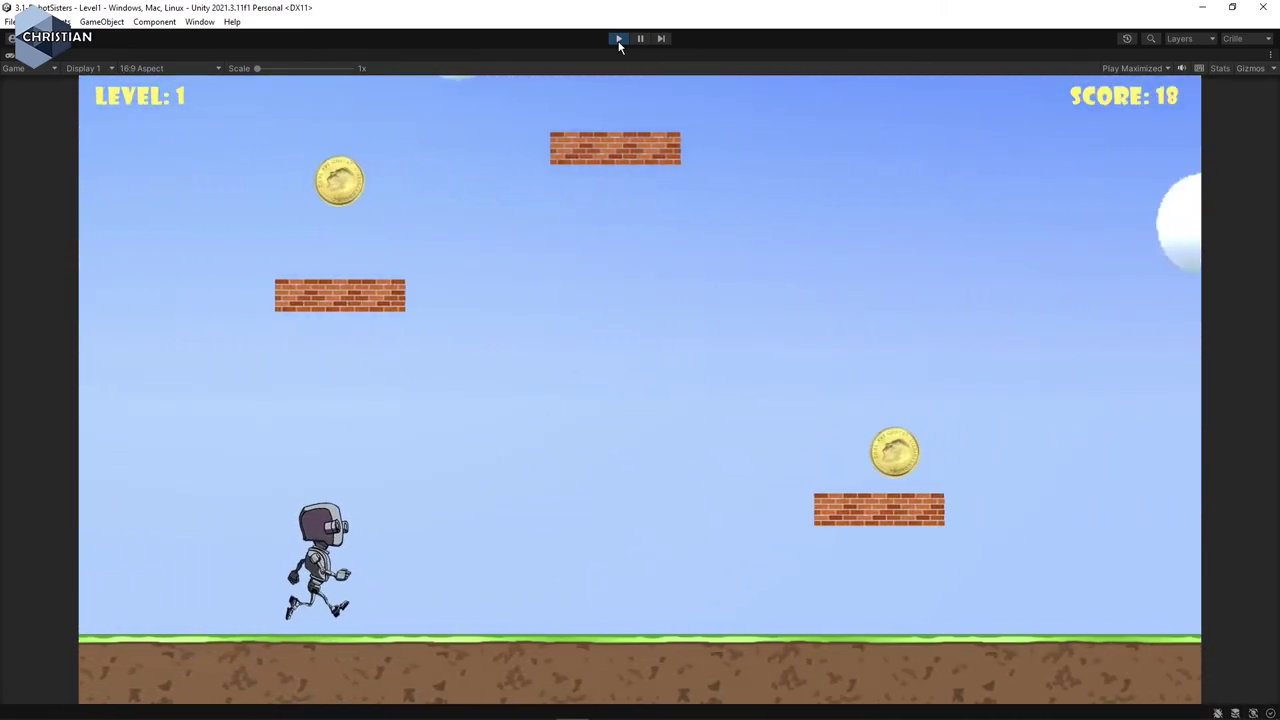
key(space)
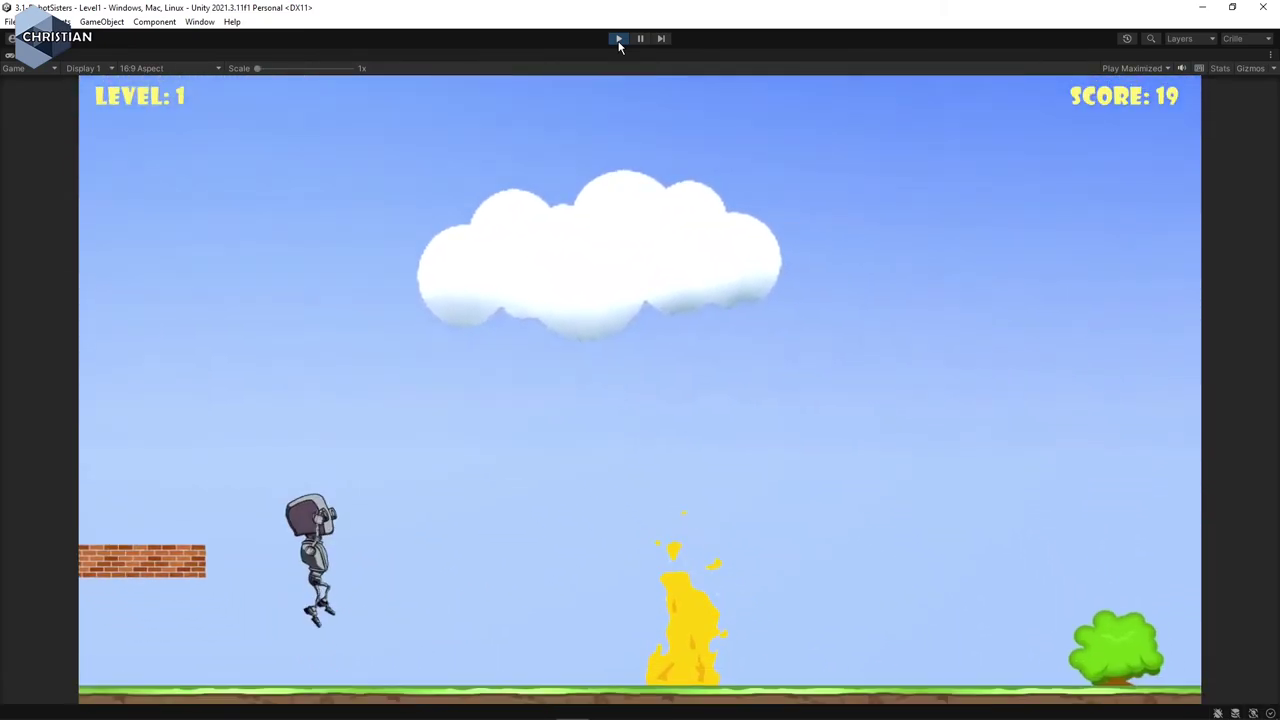
key(space)
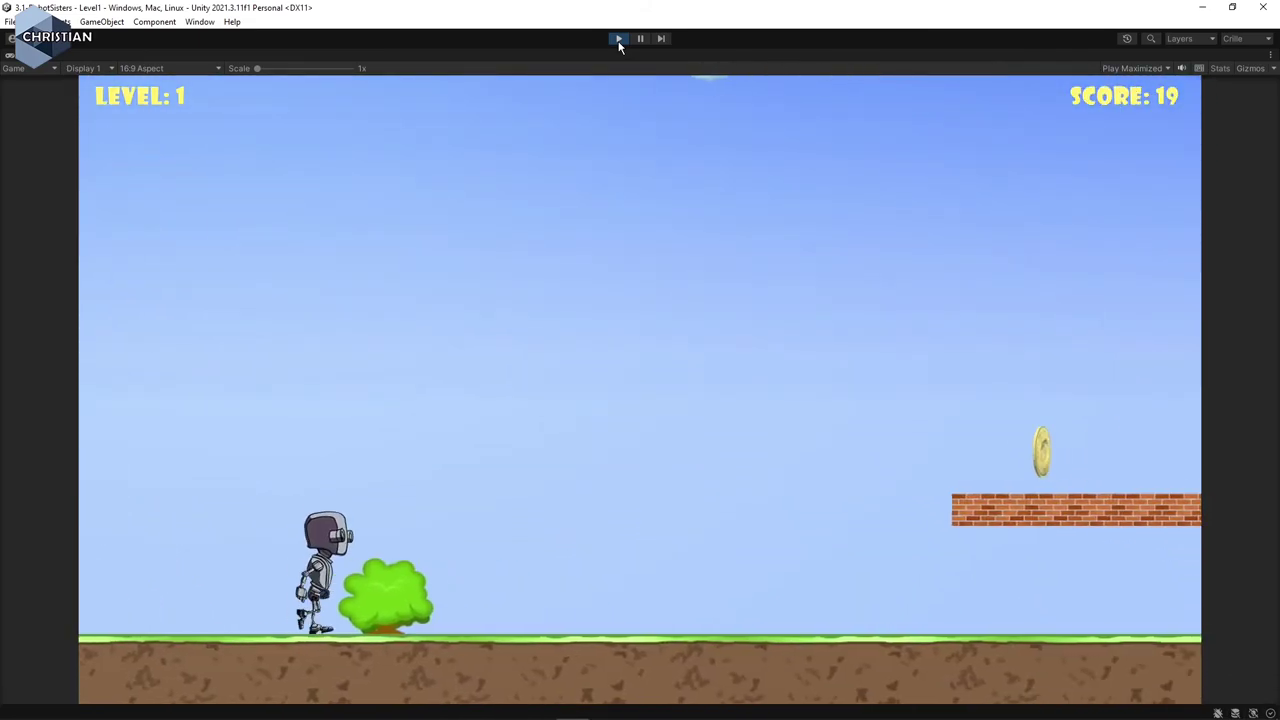
key(space)
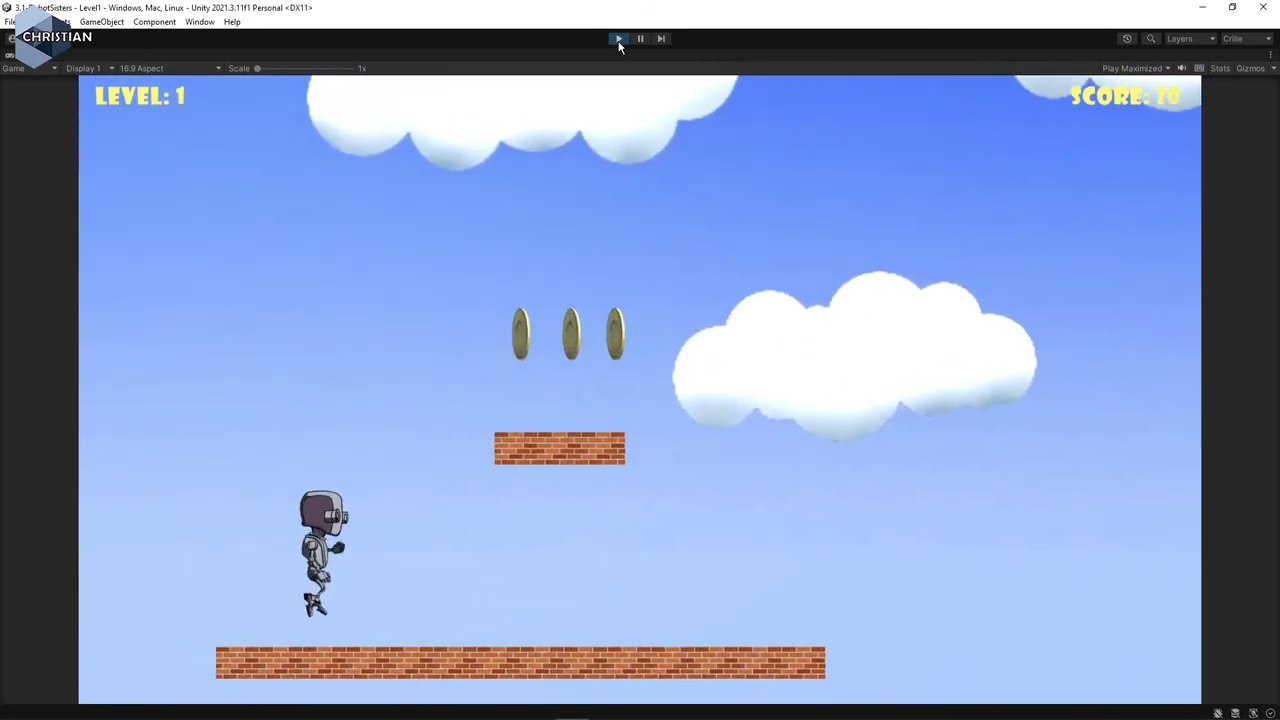
key(space)
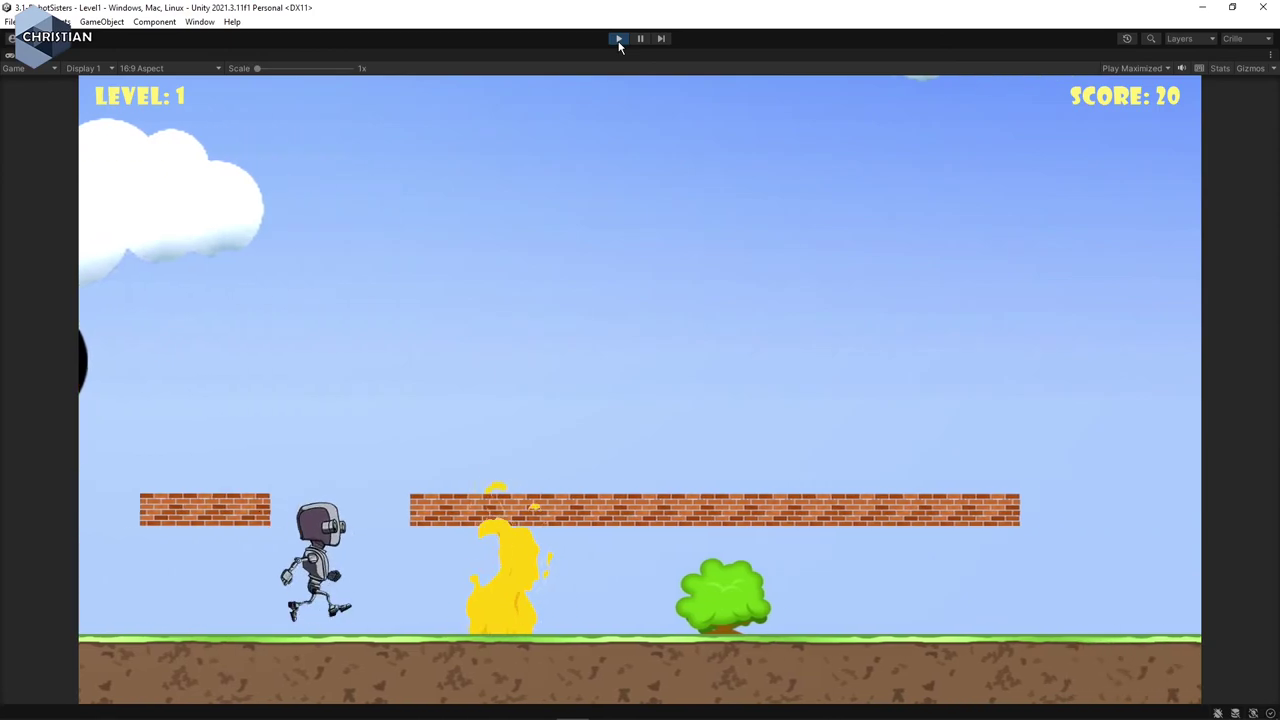
click(620, 39)
scroll(460, 315, down, 2)
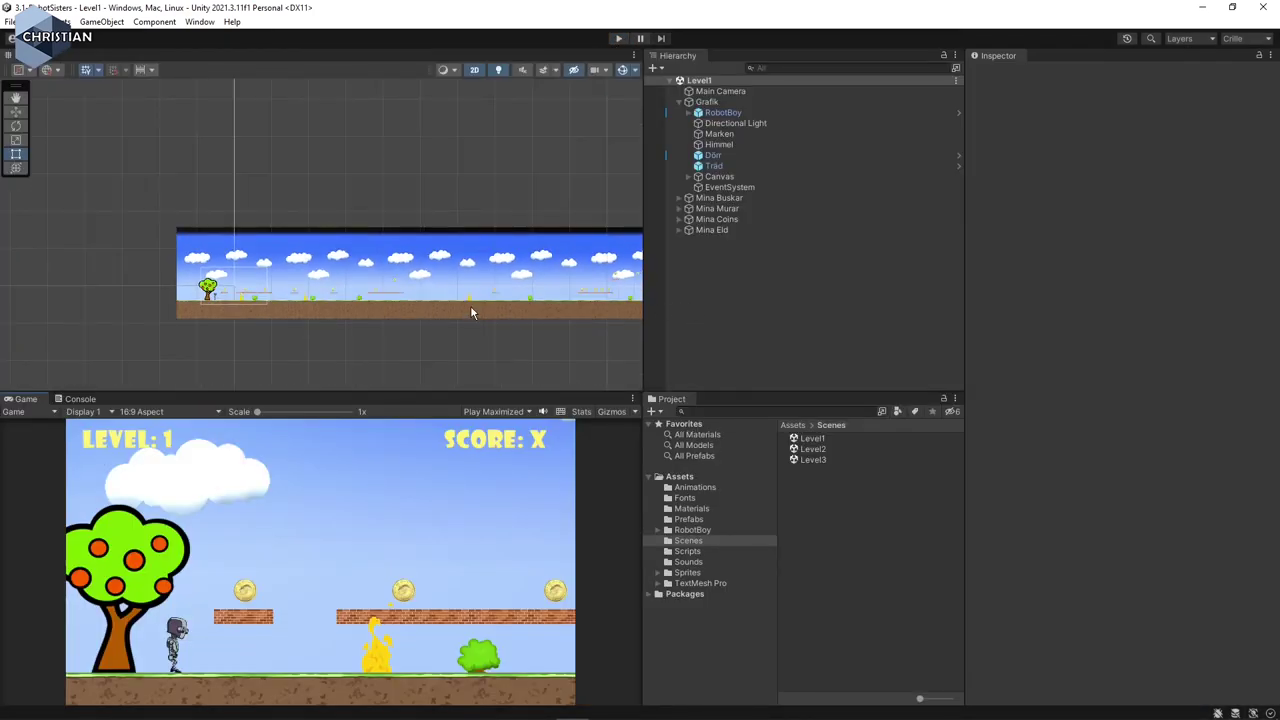